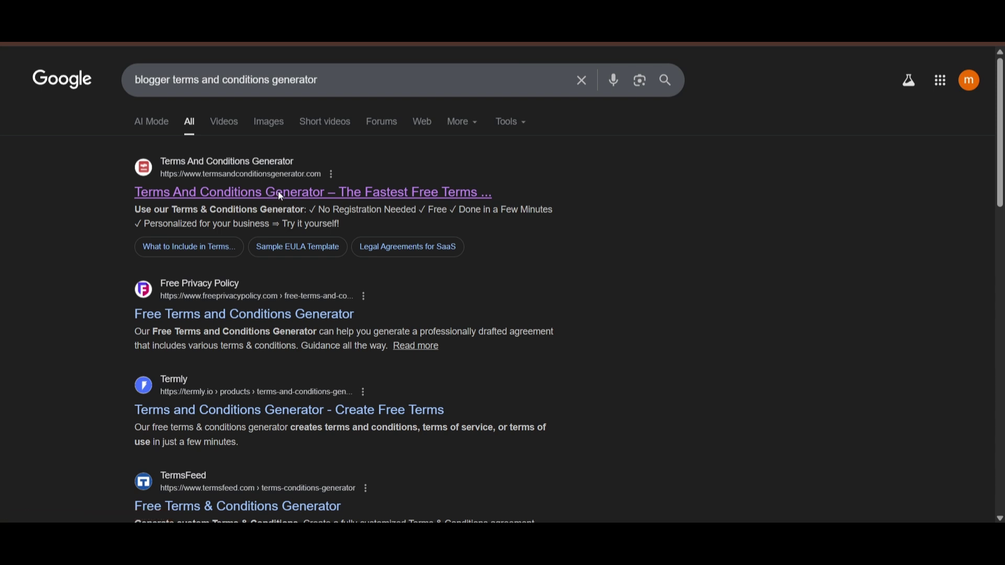
Open the Terms And Conditions Generator site from the search results and start generating terms for a Website
click(248, 187)
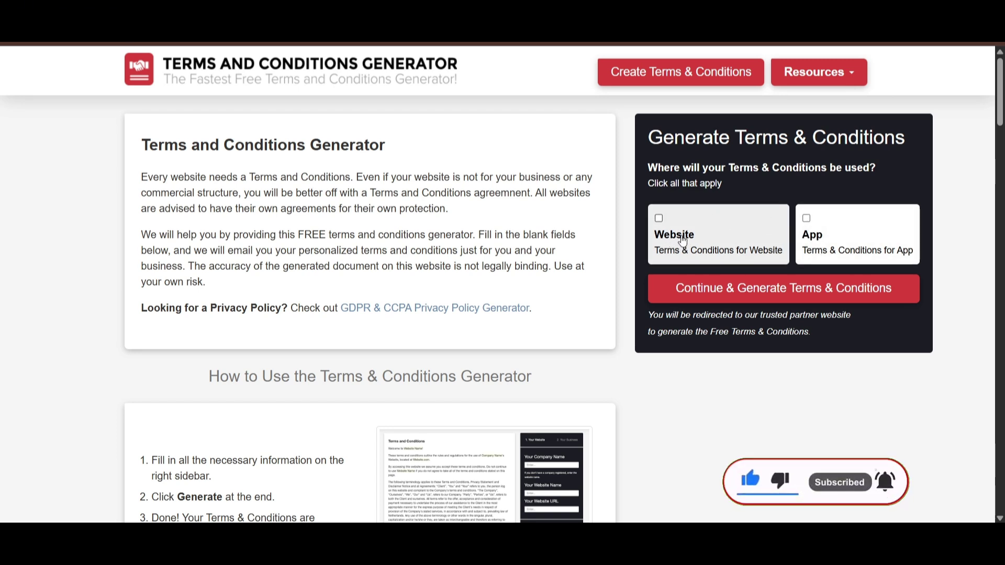
click(658, 217)
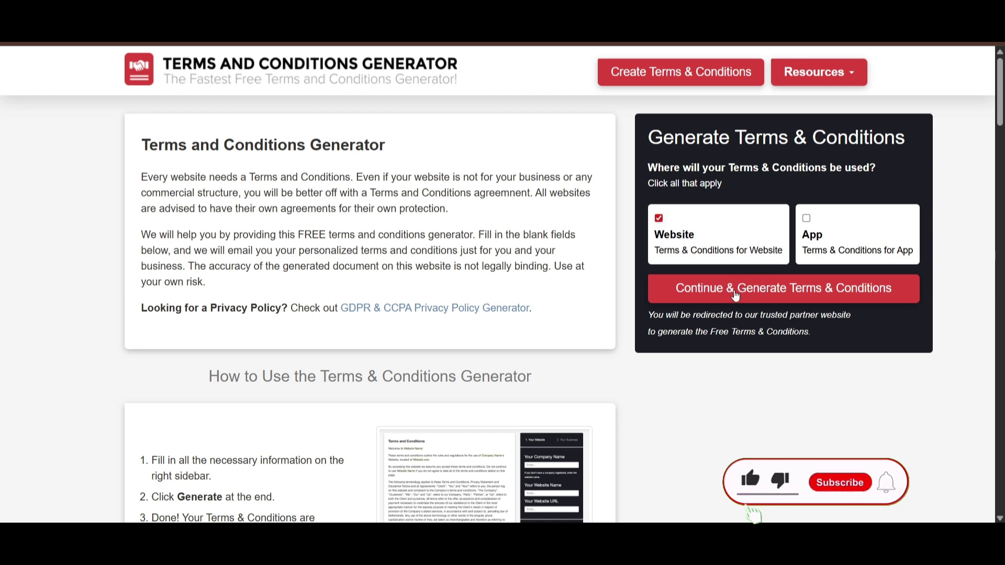
click(777, 292)
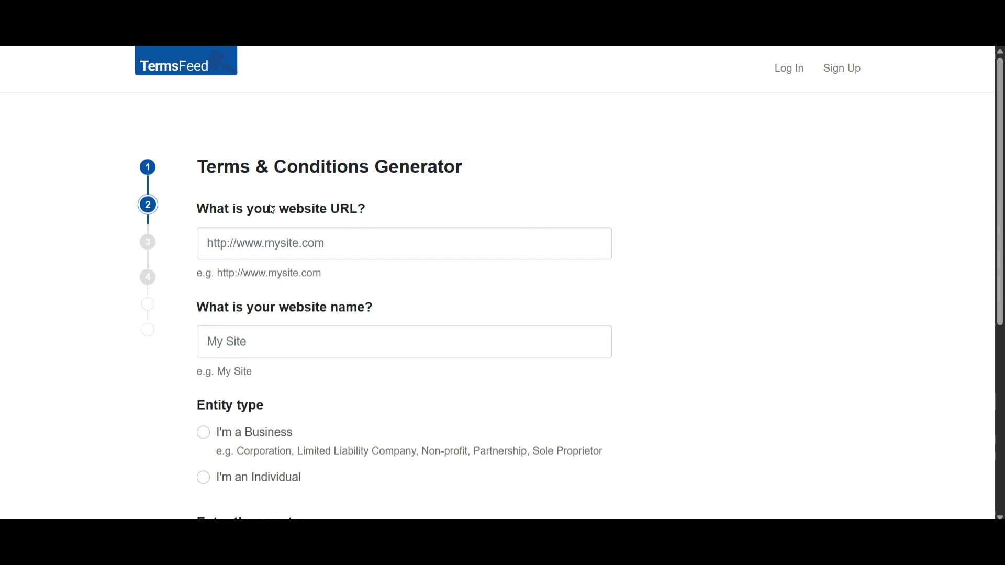
click(236, 245)
click(312, 281)
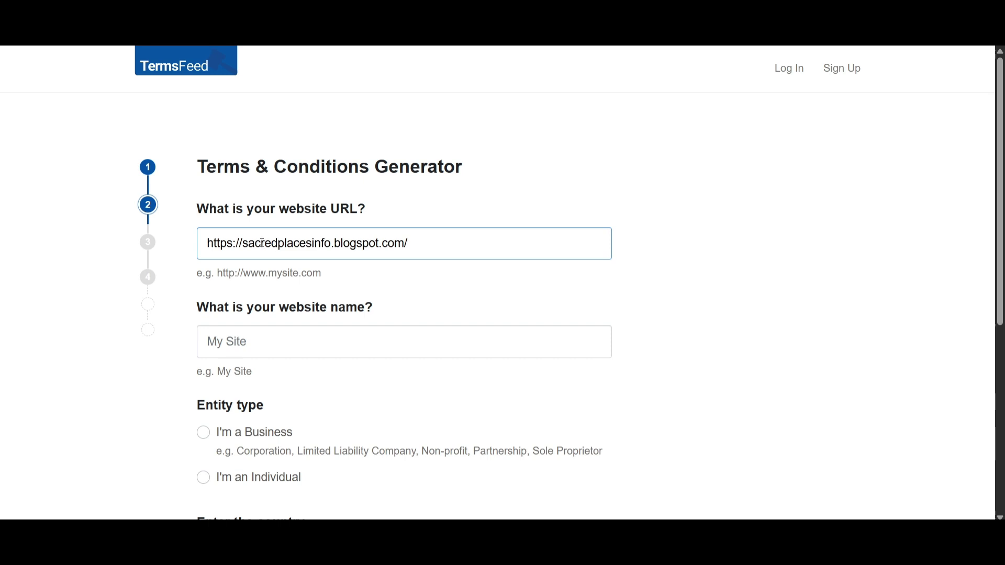
scroll(226, 270, down, 1)
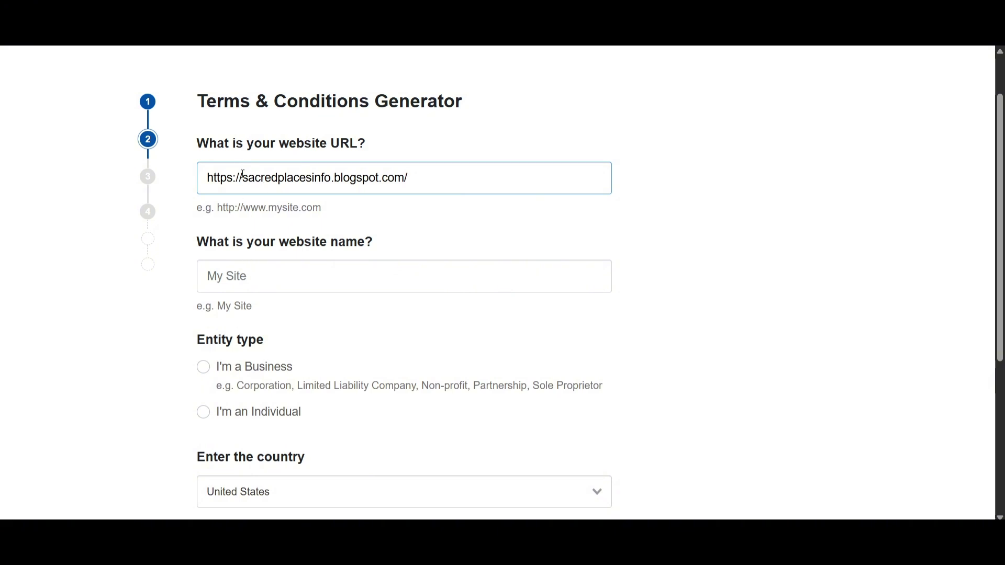
drag(243, 174, 318, 200)
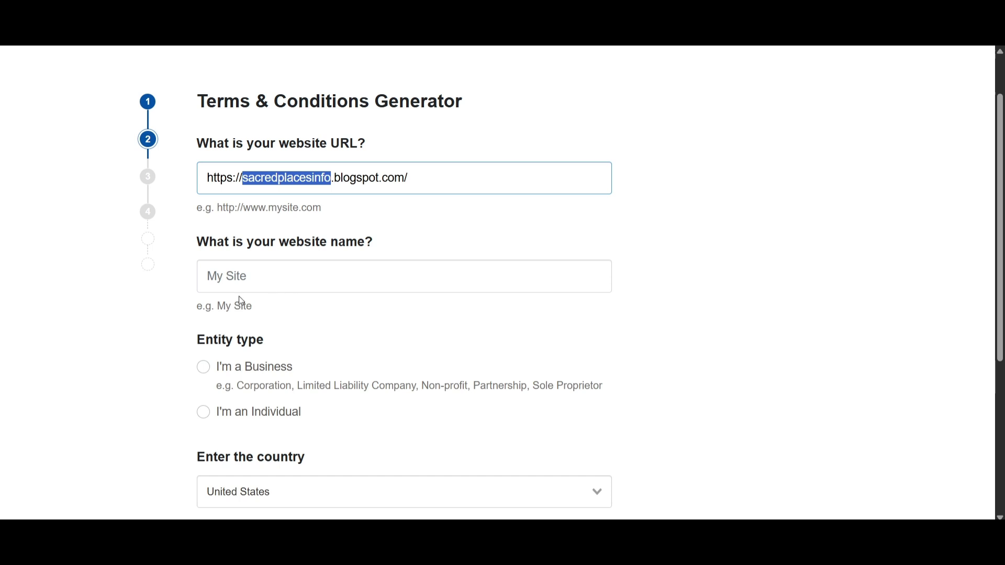
click(266, 279)
click(269, 312)
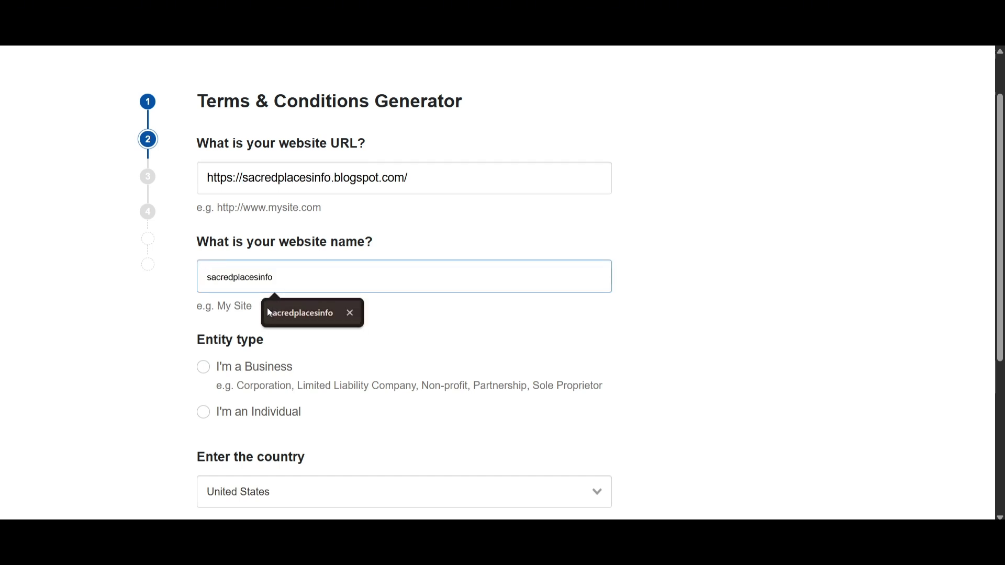
click(321, 324)
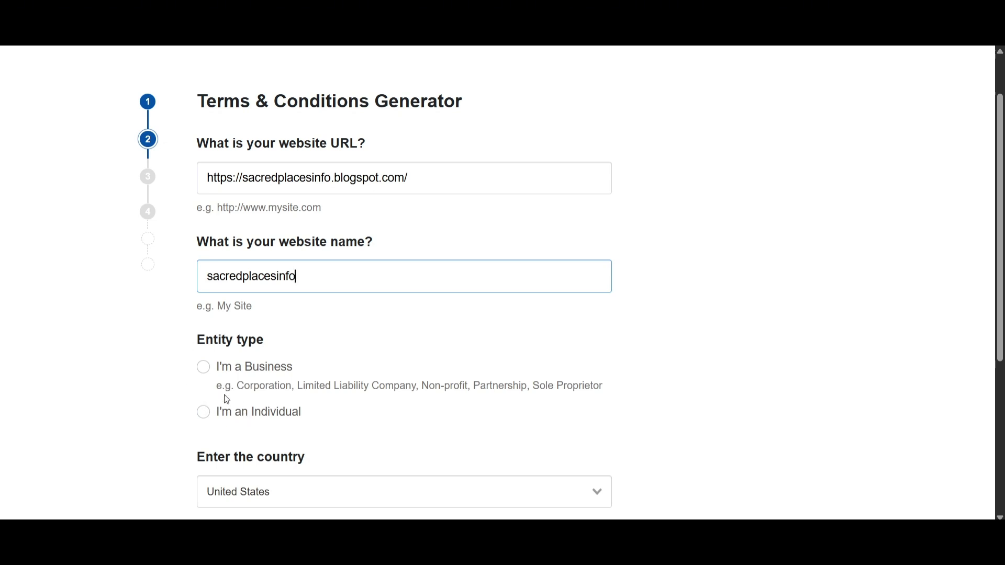
Set the entity type to Individual and the country to Sri Lanka
scroll(227, 398, down, 1)
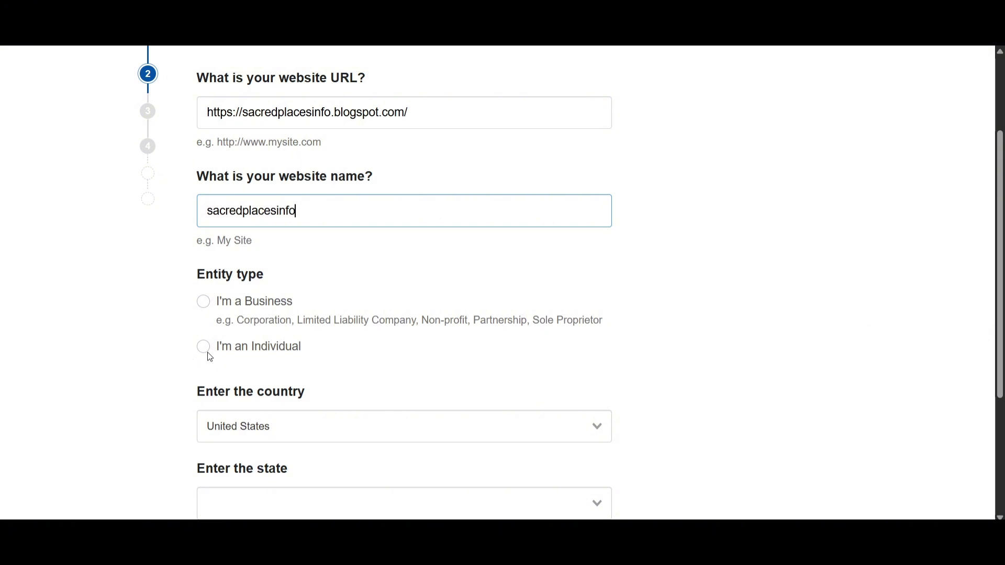
click(205, 351)
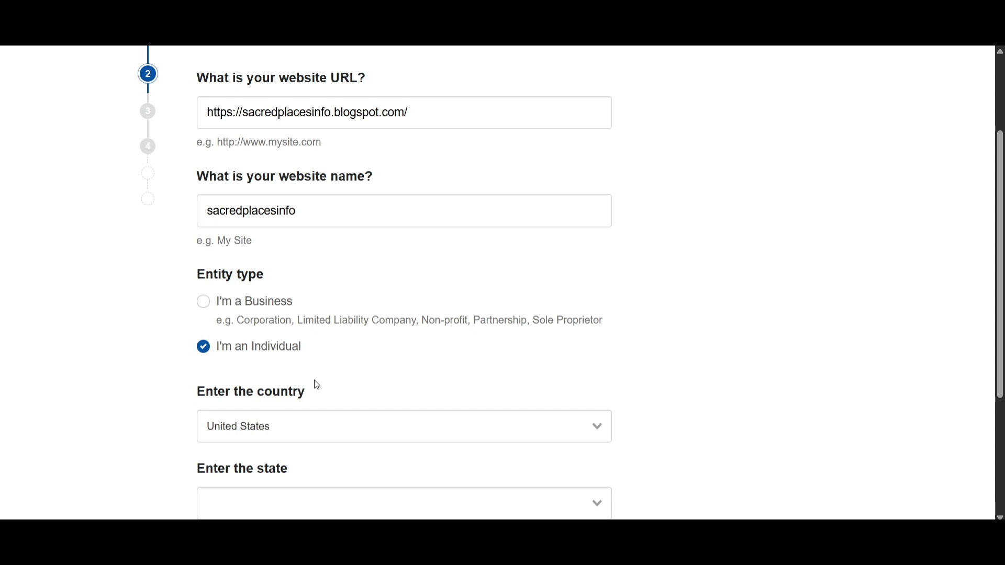
scroll(327, 364, down, 1)
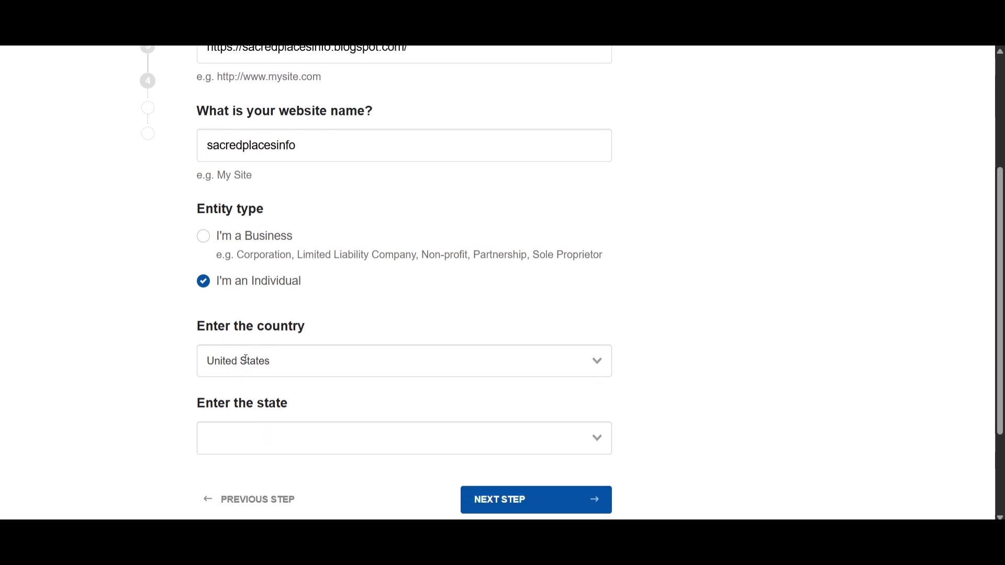
scroll(301, 354, down, 2)
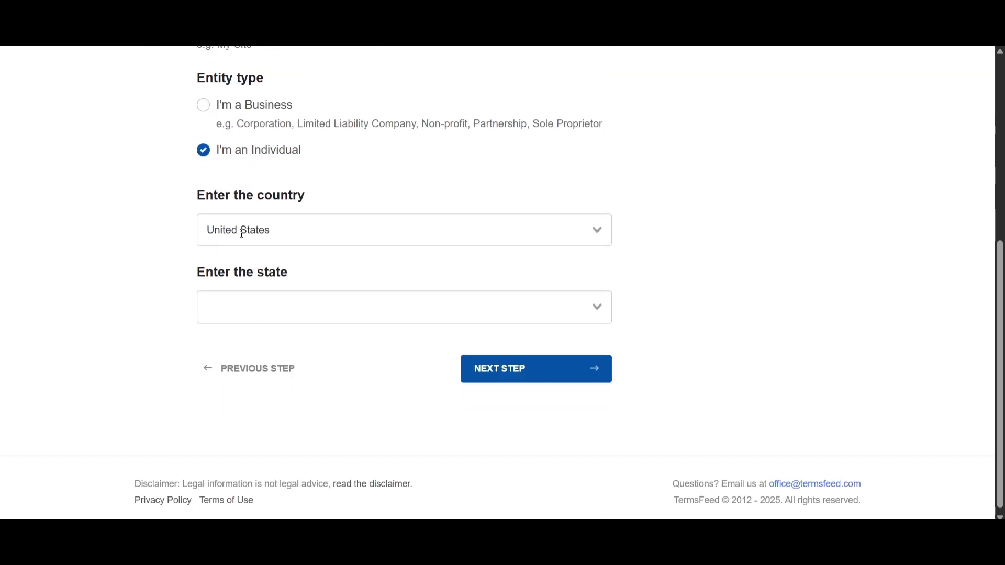
click(296, 232)
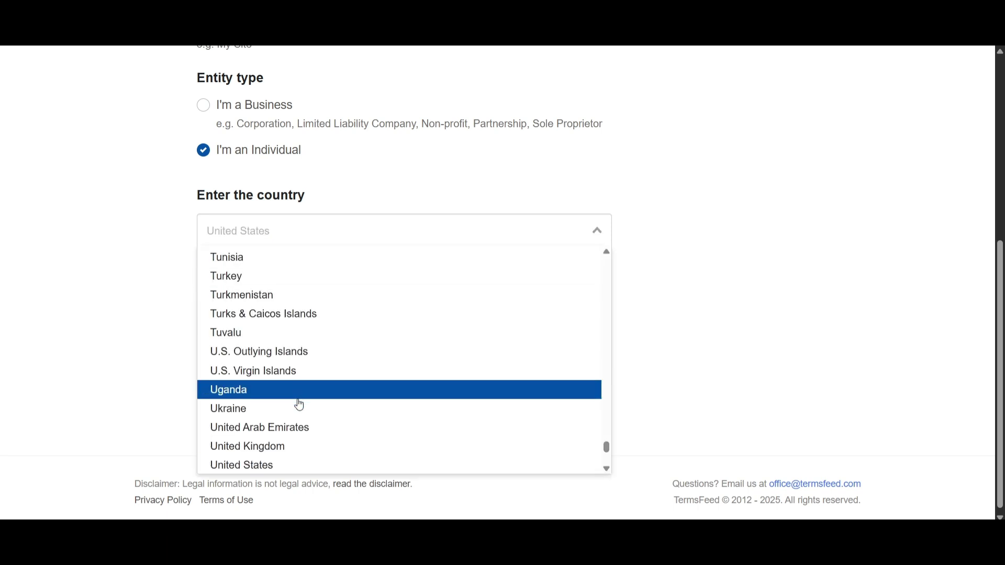
scroll(299, 414, down, 5)
scroll(299, 415, up, 15)
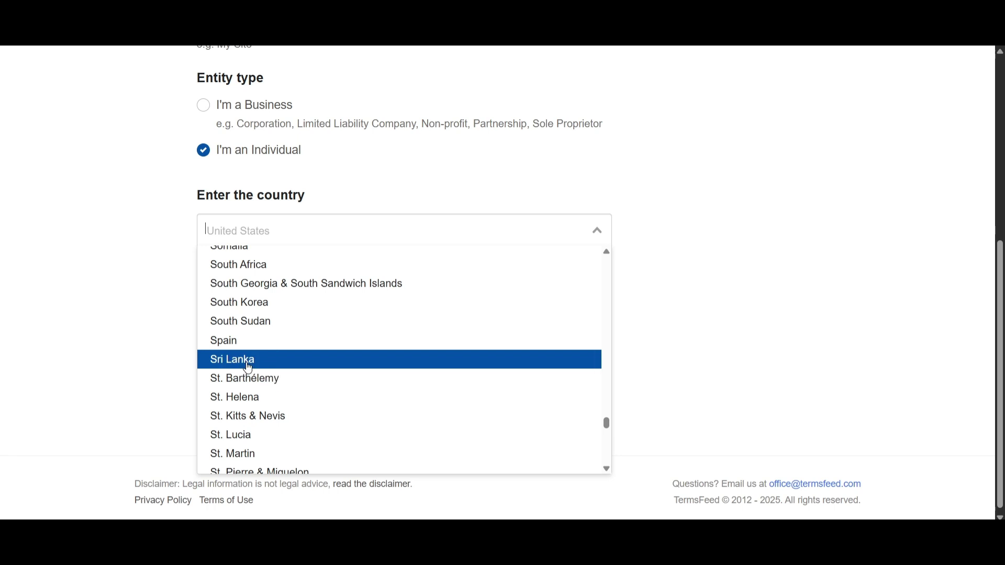
click(248, 361)
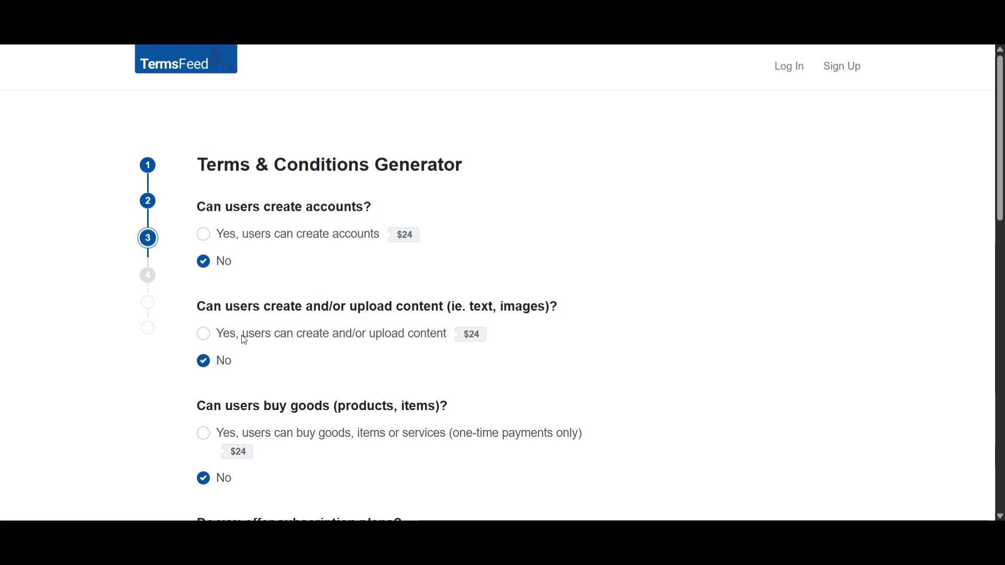
Leave the paid clauses set to No, add email as the contact method with the contact address, and continue to the final step
scroll(242, 353, down, 5)
scroll(247, 393, down, 5)
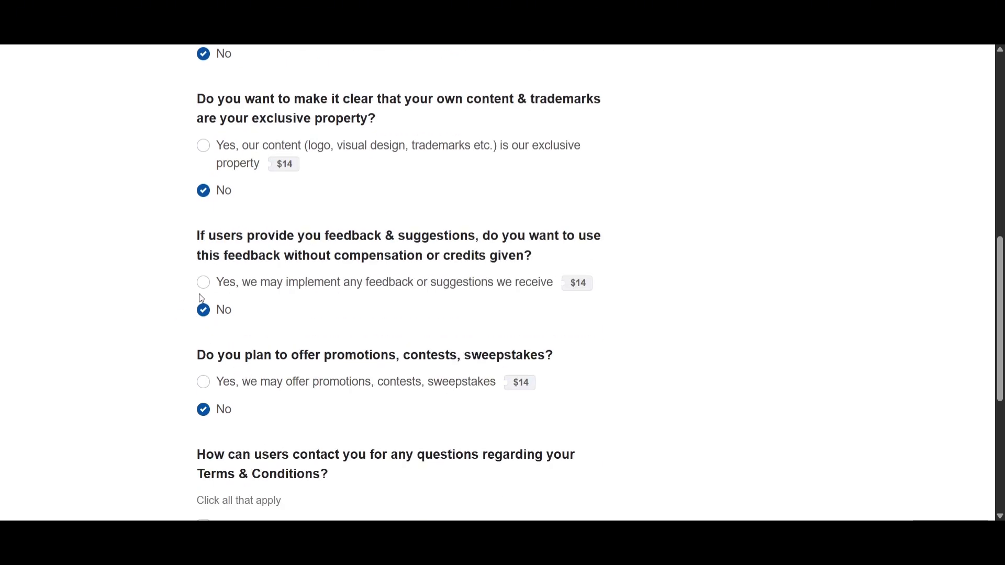
scroll(244, 293, up, 3)
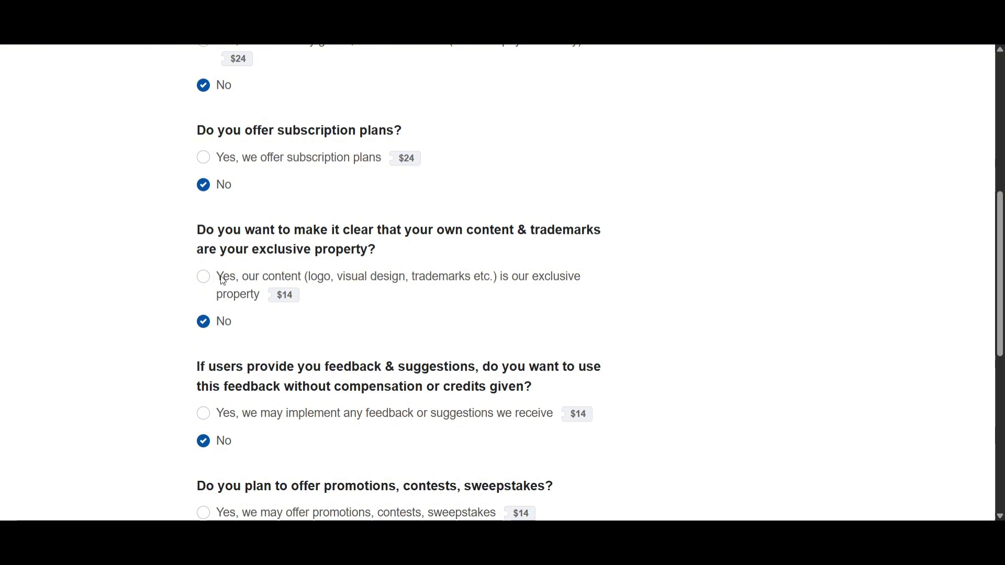
scroll(274, 286, up, 5)
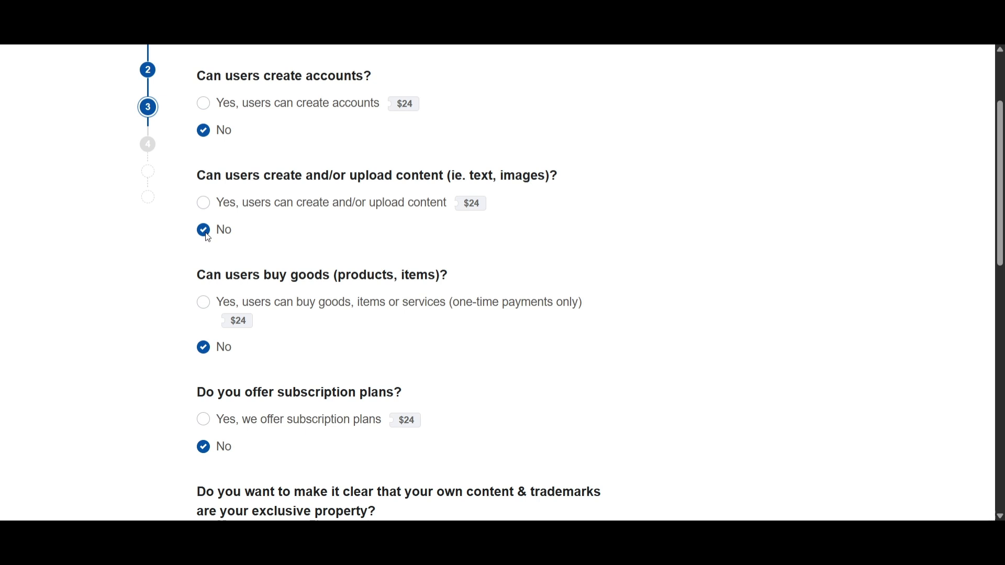
scroll(267, 281, down, 10)
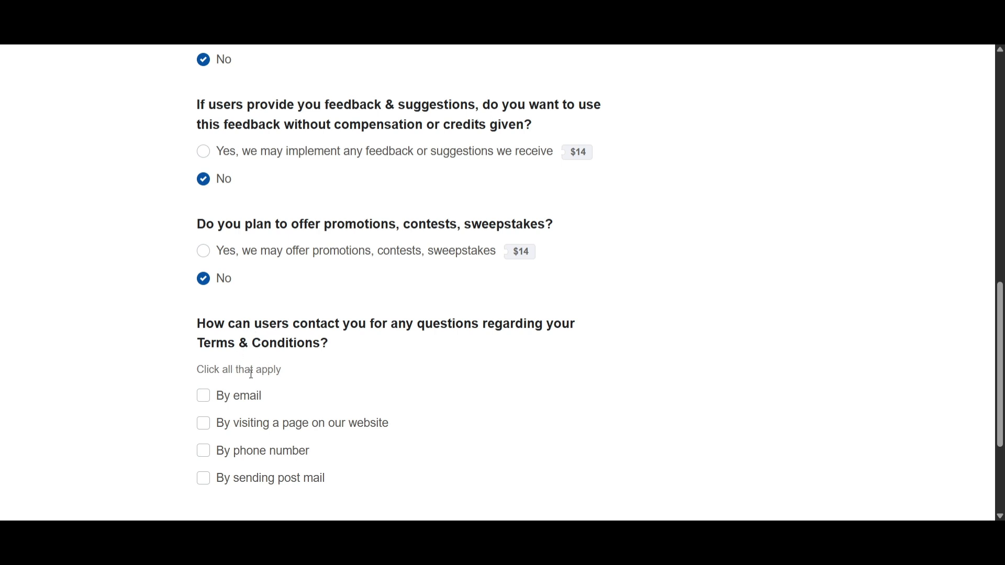
scroll(274, 350, down, 2)
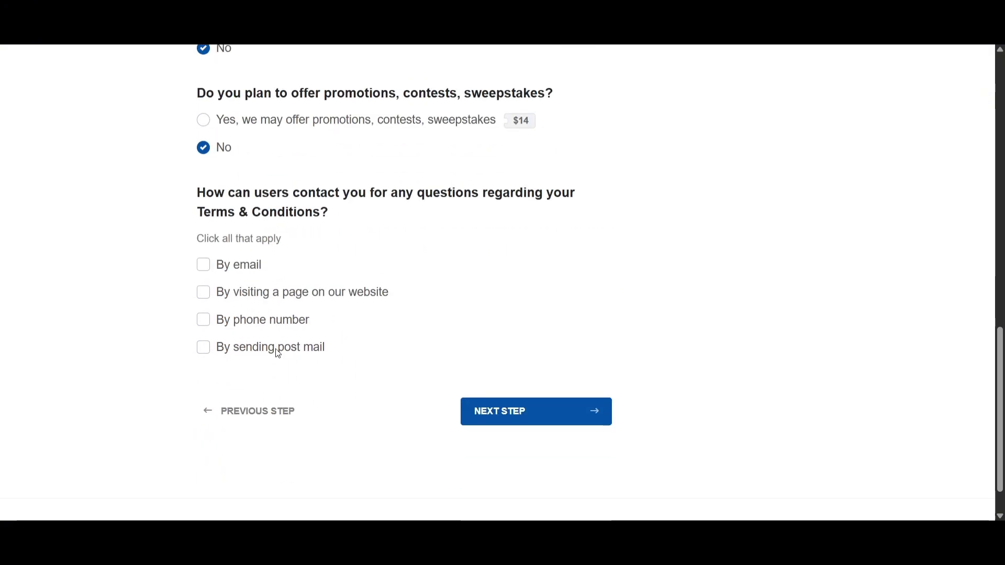
click(204, 265)
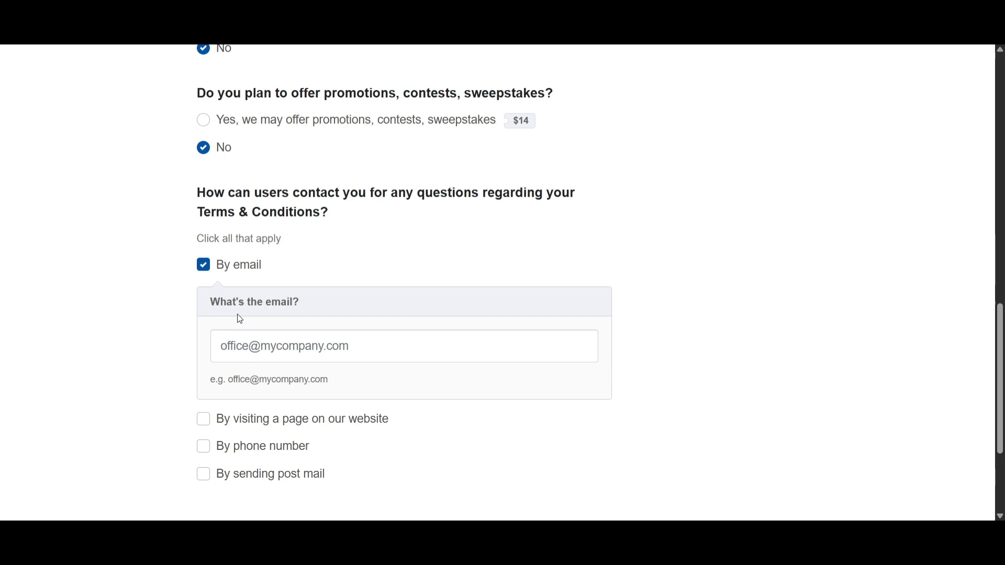
click(255, 347)
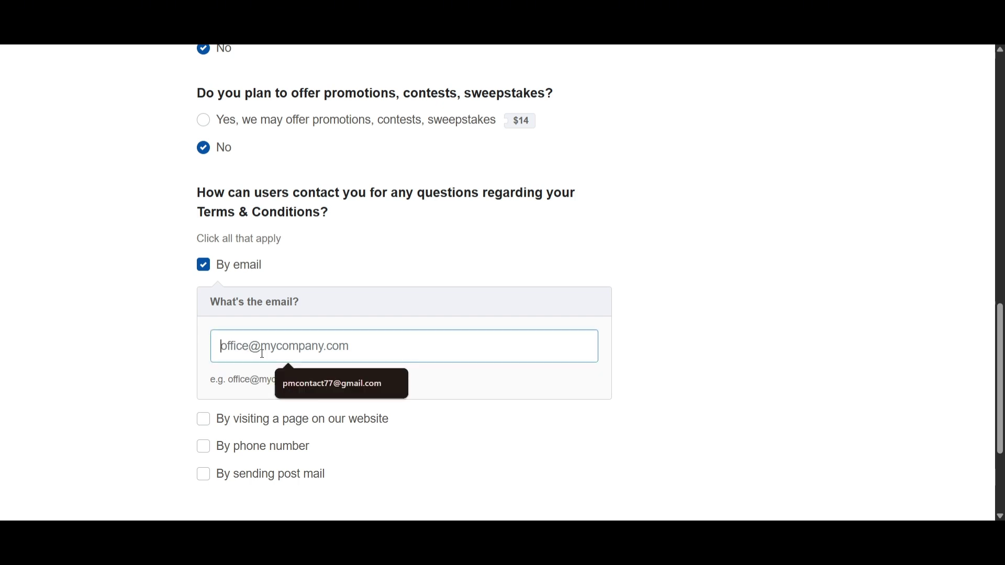
click(308, 387)
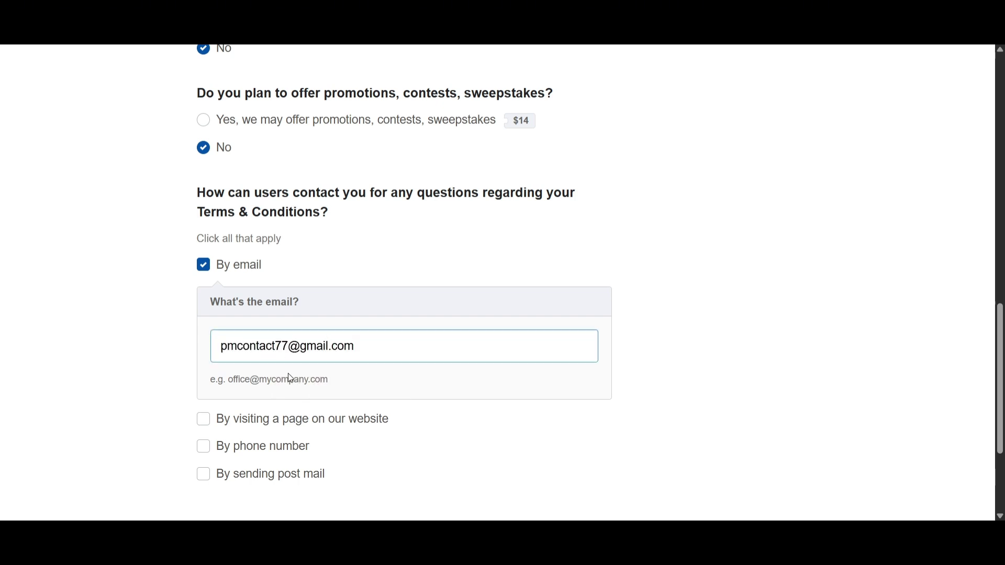
scroll(308, 385, down, 3)
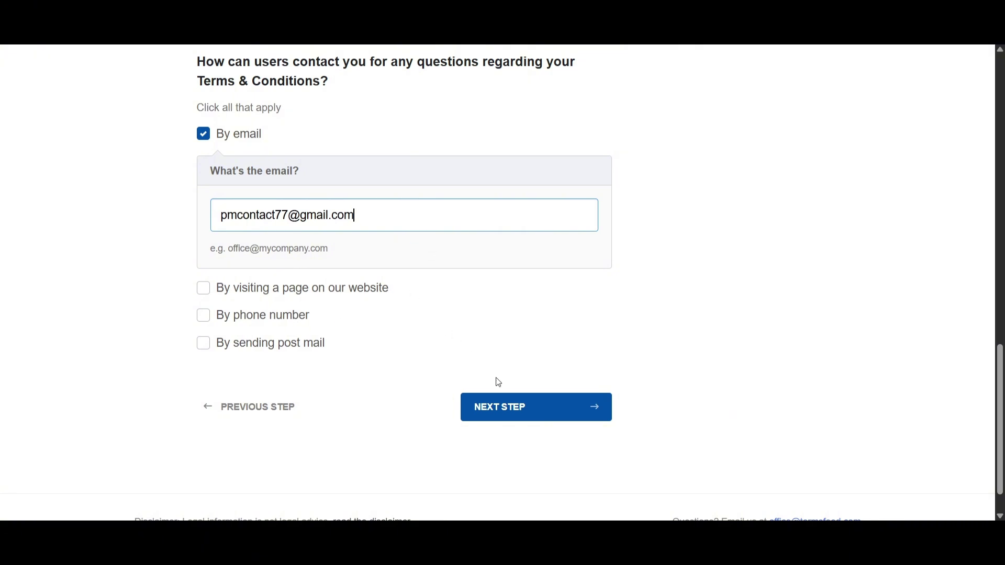
click(507, 408)
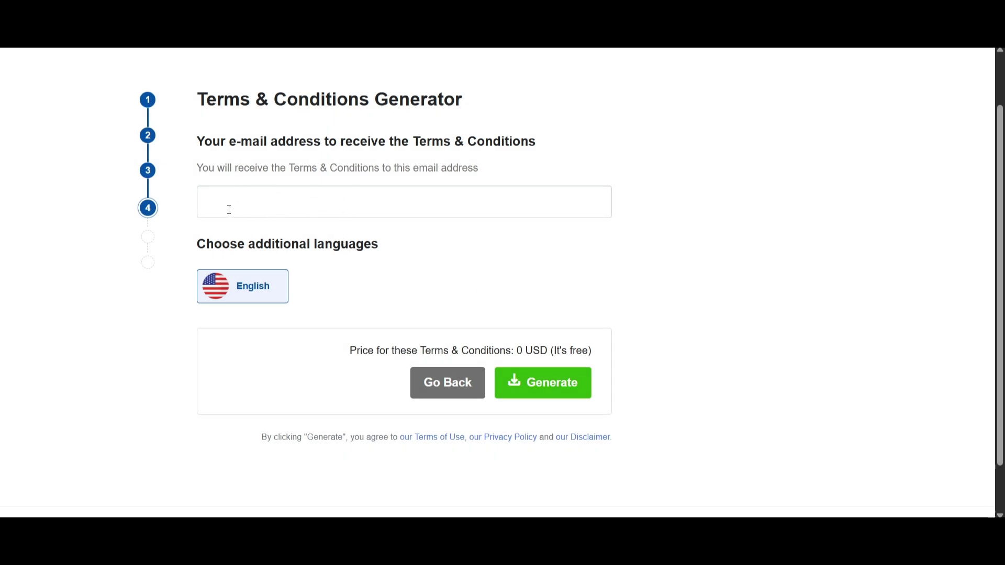
Enter the recipient's email address and generate the free English Terms & Conditions
click(300, 206)
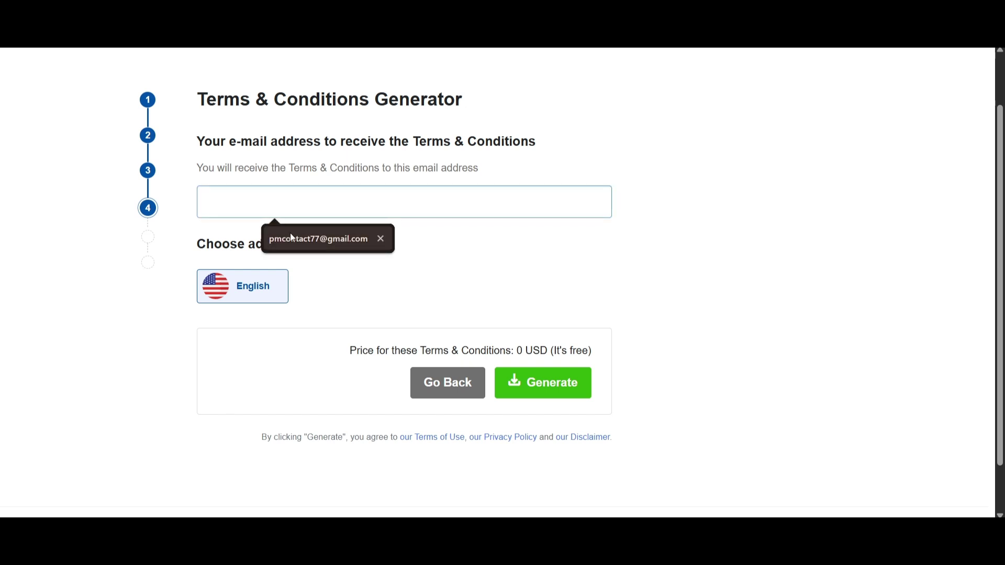
click(320, 239)
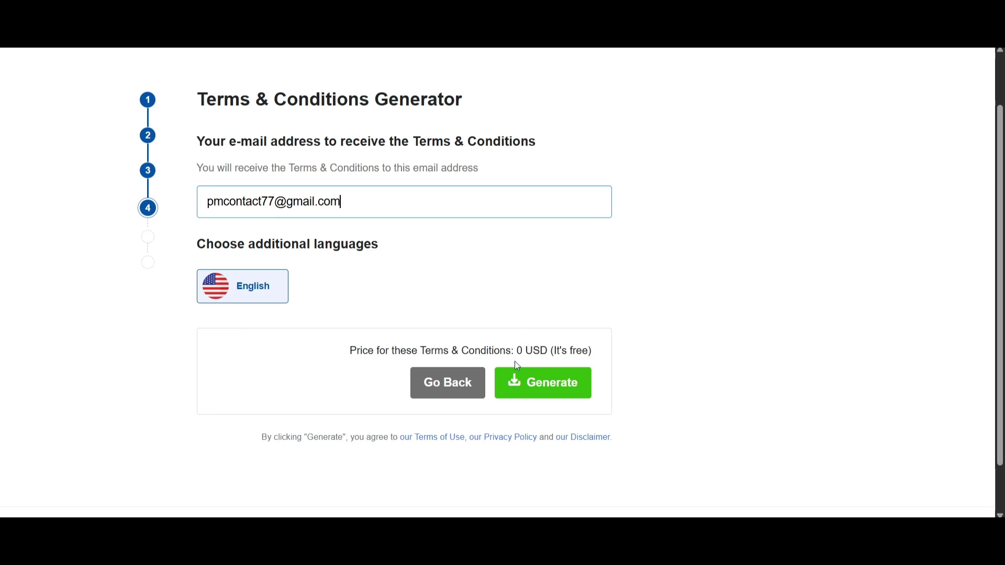
click(542, 394)
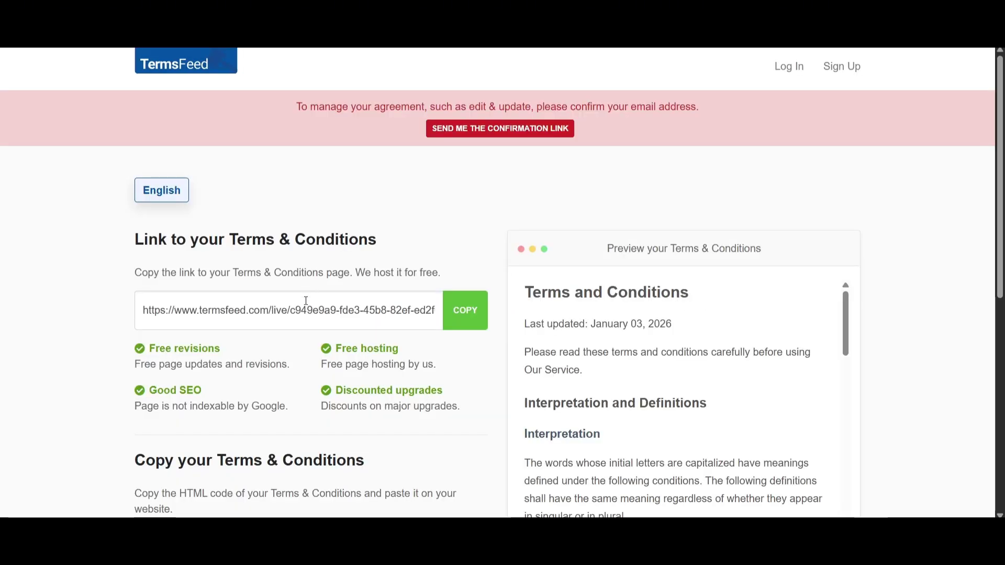
Copy the HTML code of the generated Terms & Conditions to the clipboard
scroll(341, 344, down, 3)
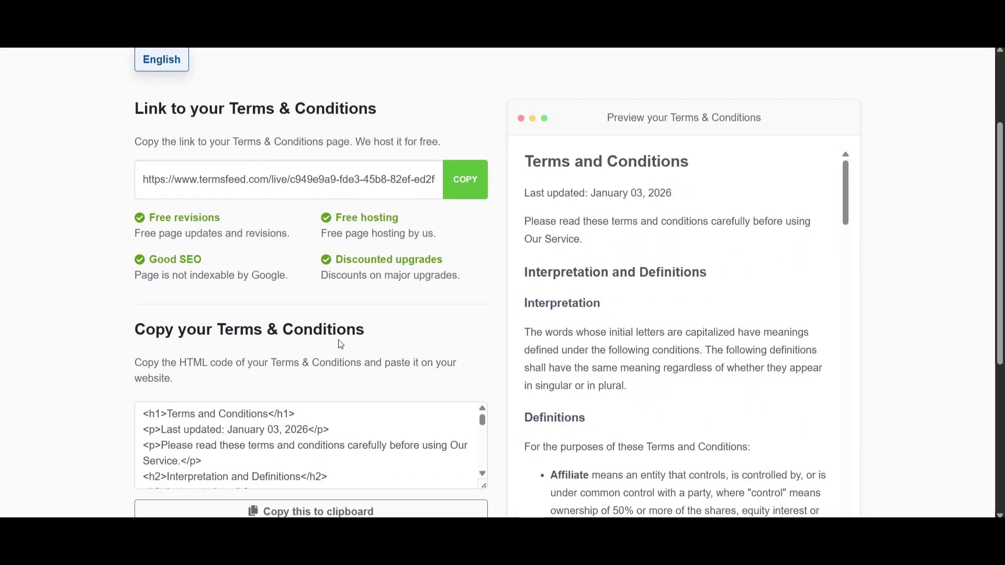
scroll(299, 300, down, 2)
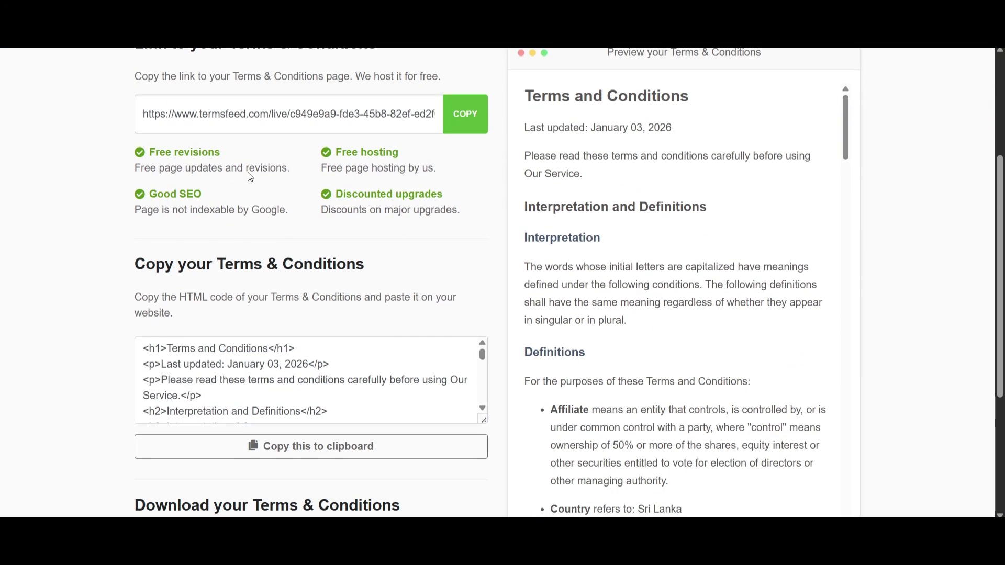
click(465, 113)
scroll(299, 400, down, 8)
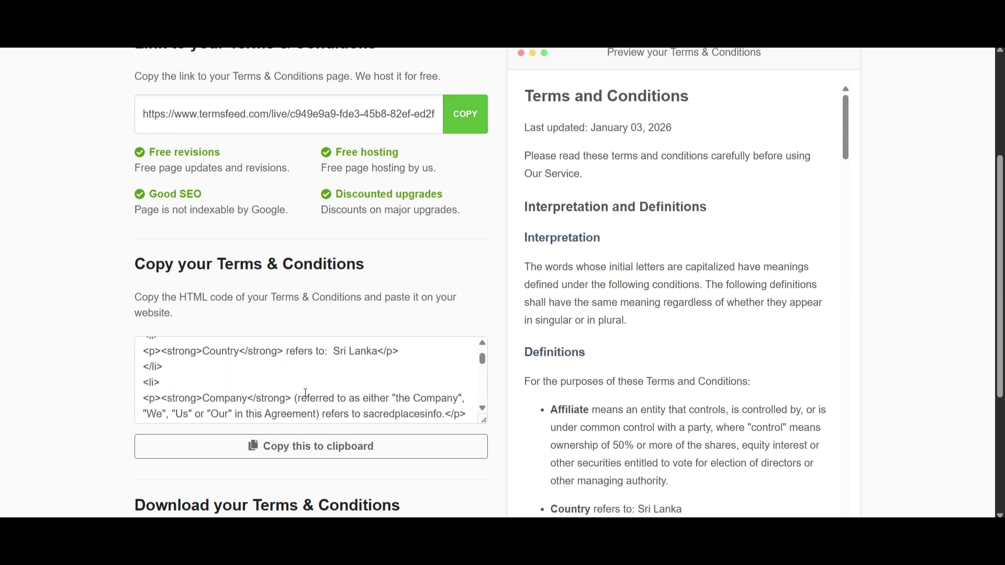
scroll(318, 396, down, 8)
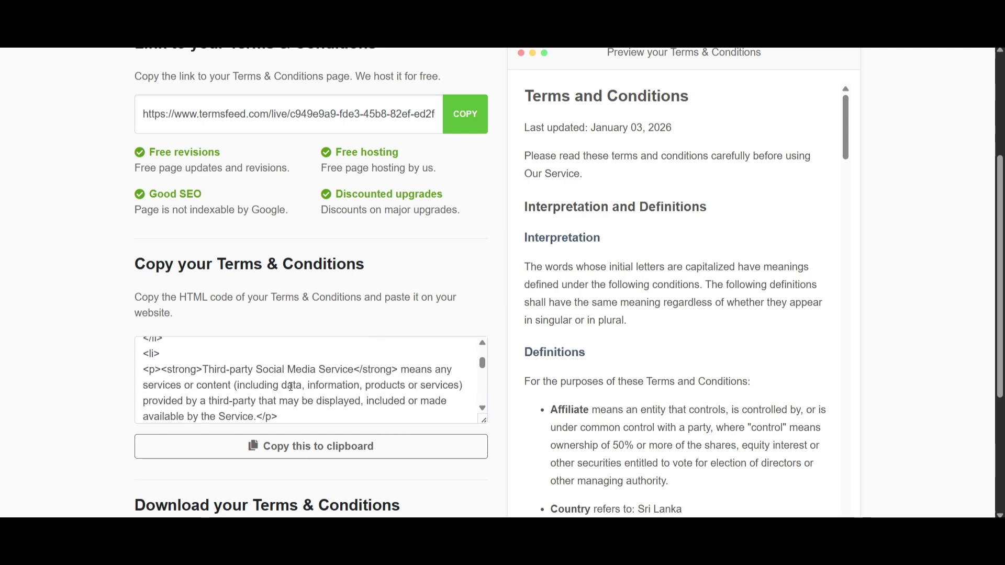
click(314, 438)
click(318, 442)
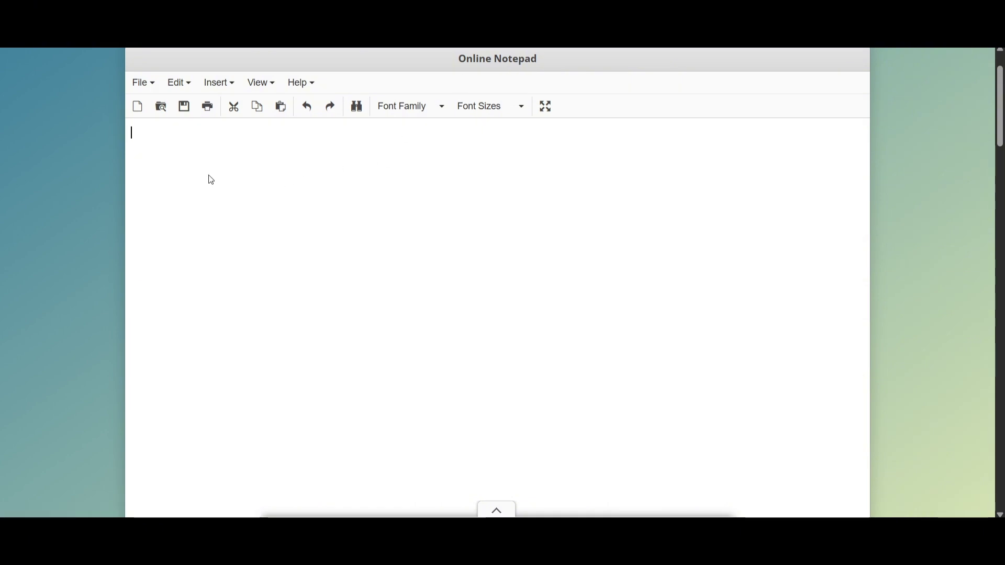
Switch to Online Notepad, paste the copied Terms & Conditions HTML code into the blank document and look through it
right_click(143, 155)
click(188, 286)
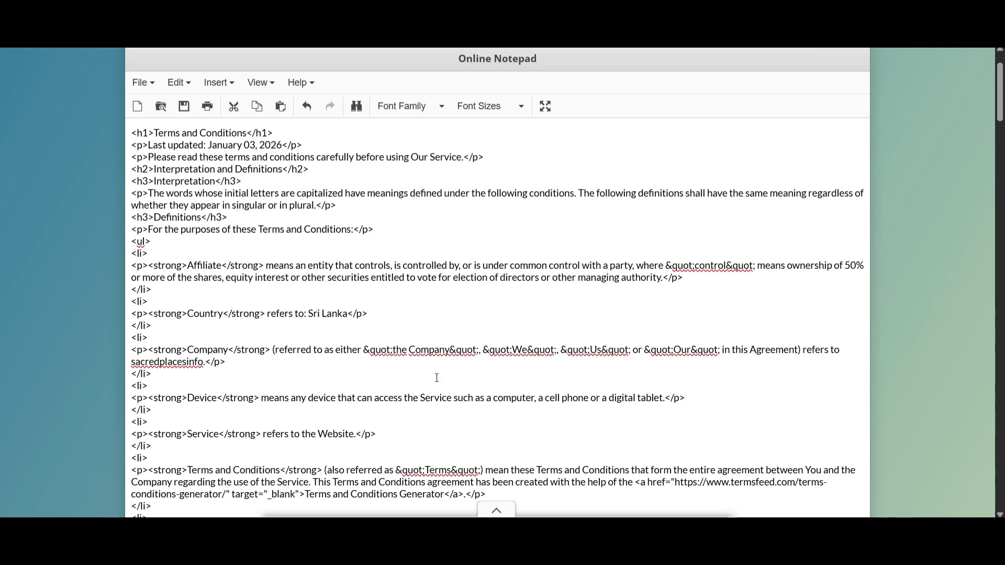
scroll(437, 378, down, 4)
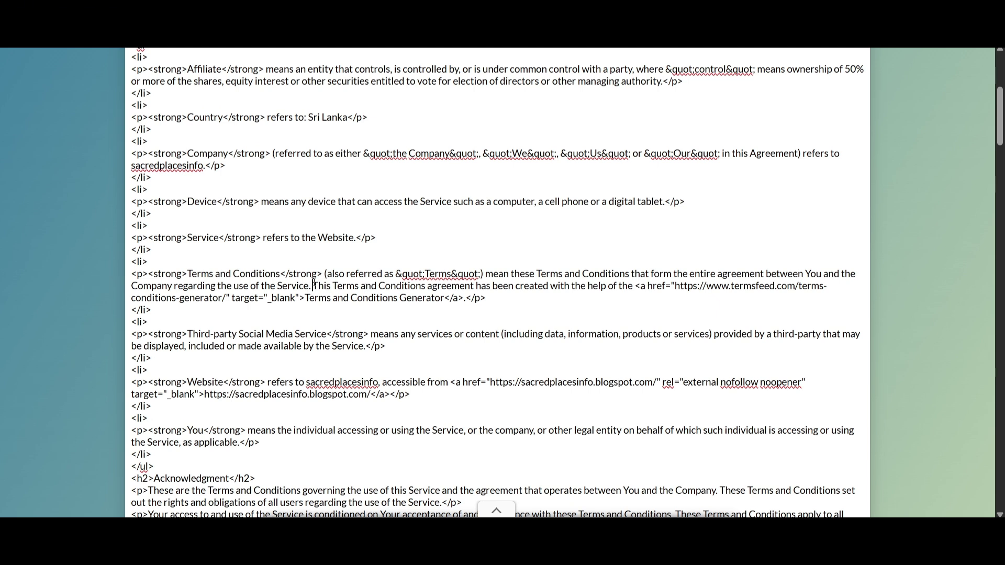
Delete the sentence crediting the TermsFeed Terms and Conditions Generator, including its link, from the Terms and Conditions definition in the pasted code
drag(313, 286, 488, 302)
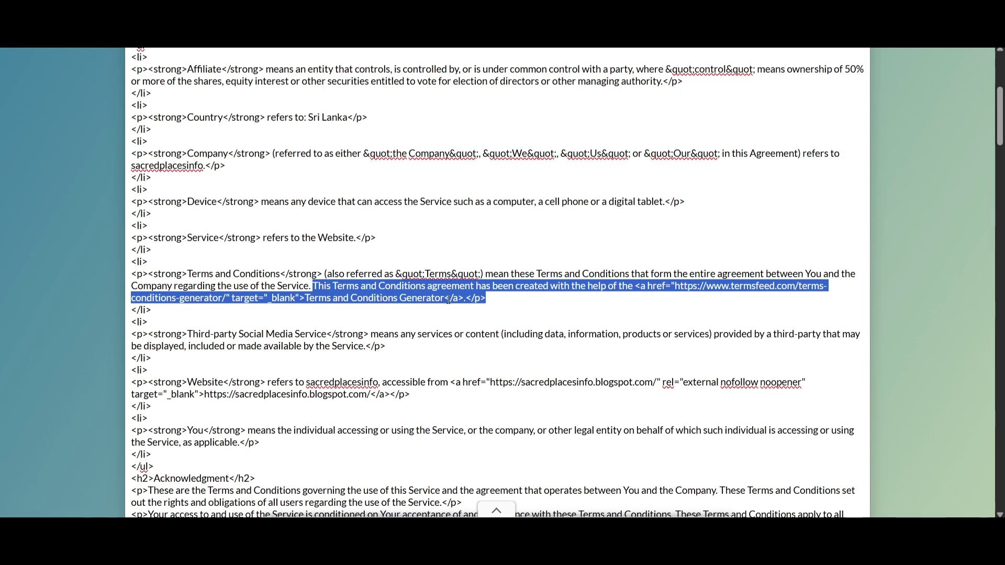
key(BackSpace)
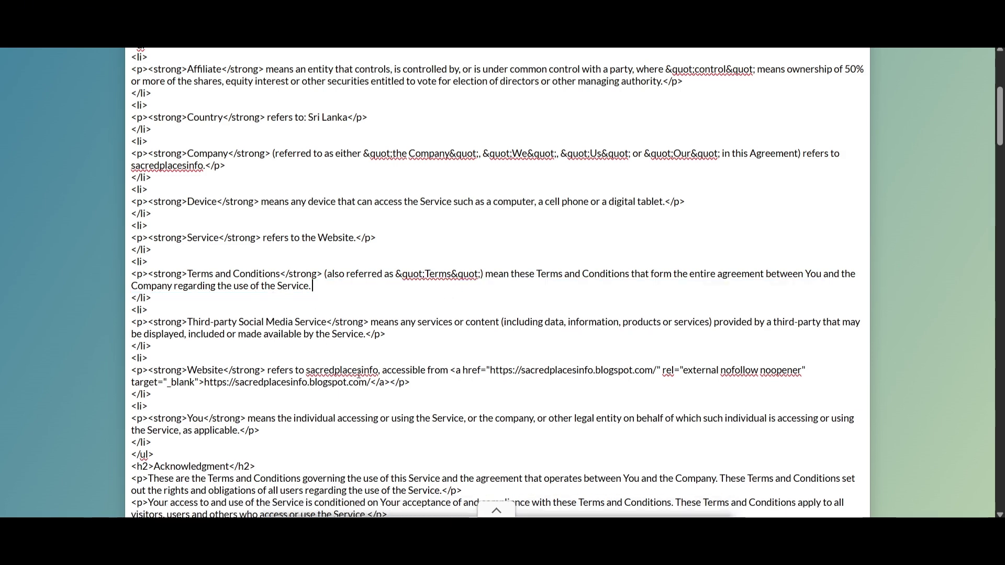
scroll(359, 371, down, 4)
Select the entire edited Terms and Conditions HTML code in the notepad and copy it to the clipboard
scroll(58, 255, up, 9)
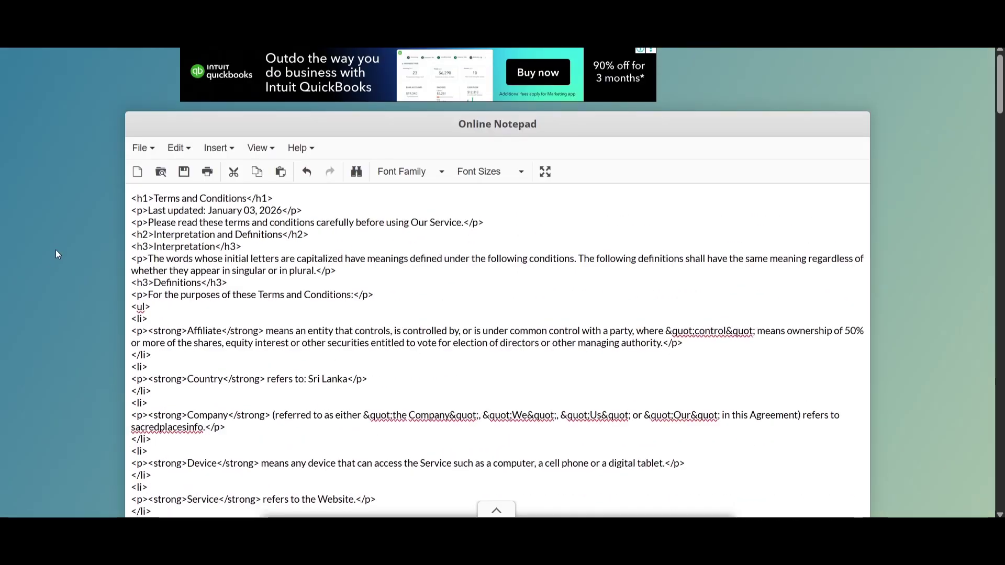
drag(131, 198, 544, 193)
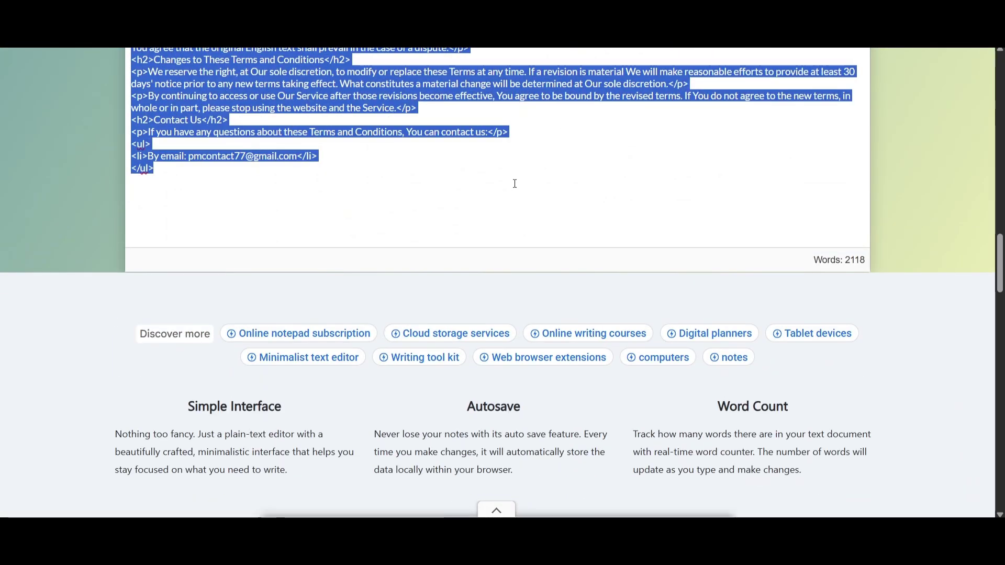
scroll(545, 183, up, 3)
right_click(247, 244)
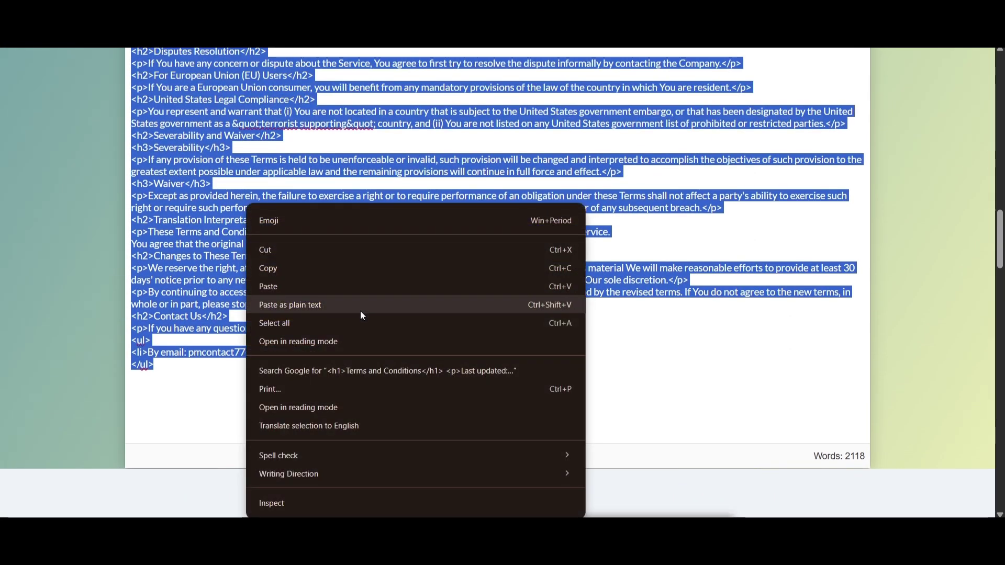
click(316, 273)
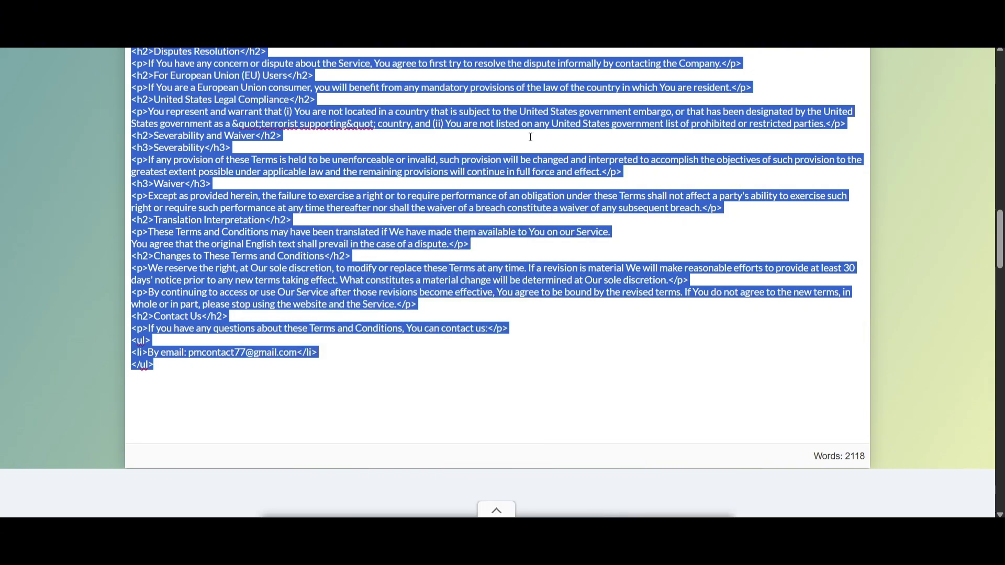
scroll(525, 96, up, 4)
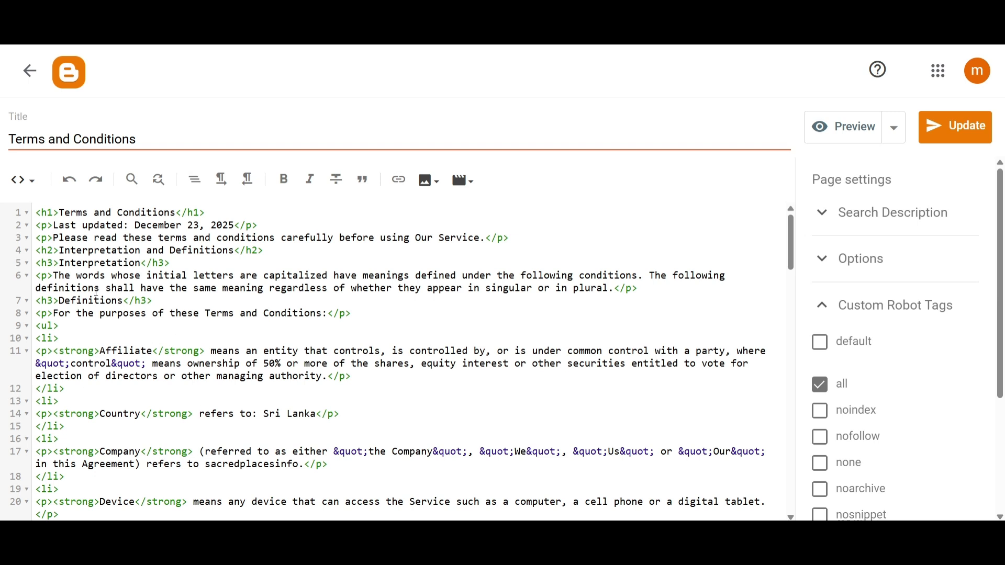
Switch to the Terms and Conditions page in the Blogger editor, choose HTML view and look through its code
click(23, 180)
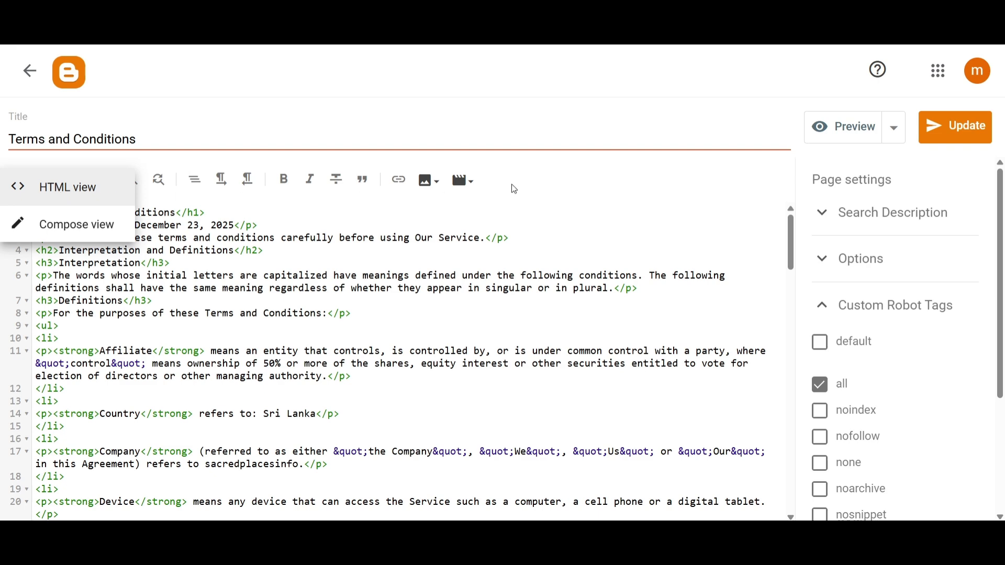
click(67, 194)
scroll(326, 403, down, 5)
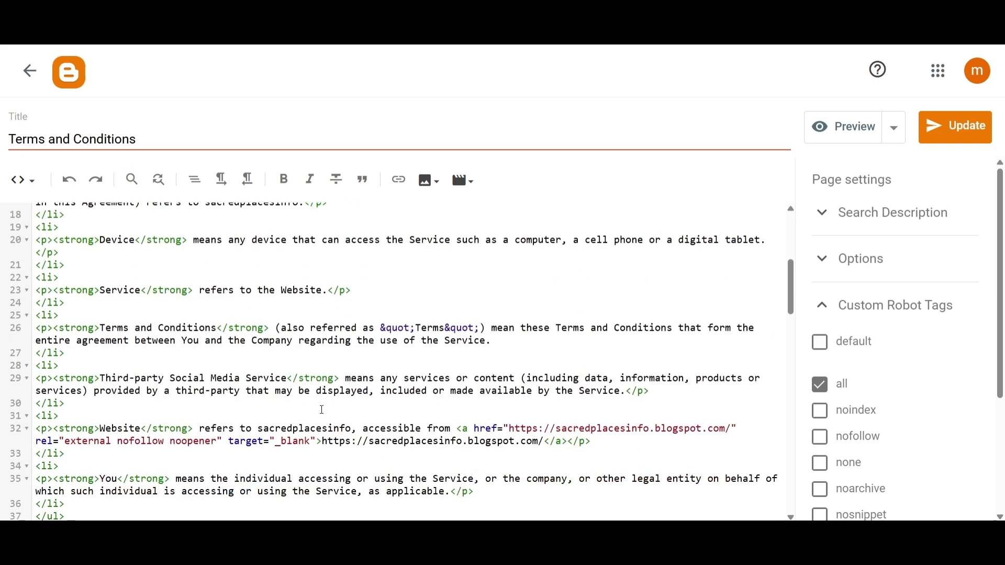
scroll(322, 409, up, 5)
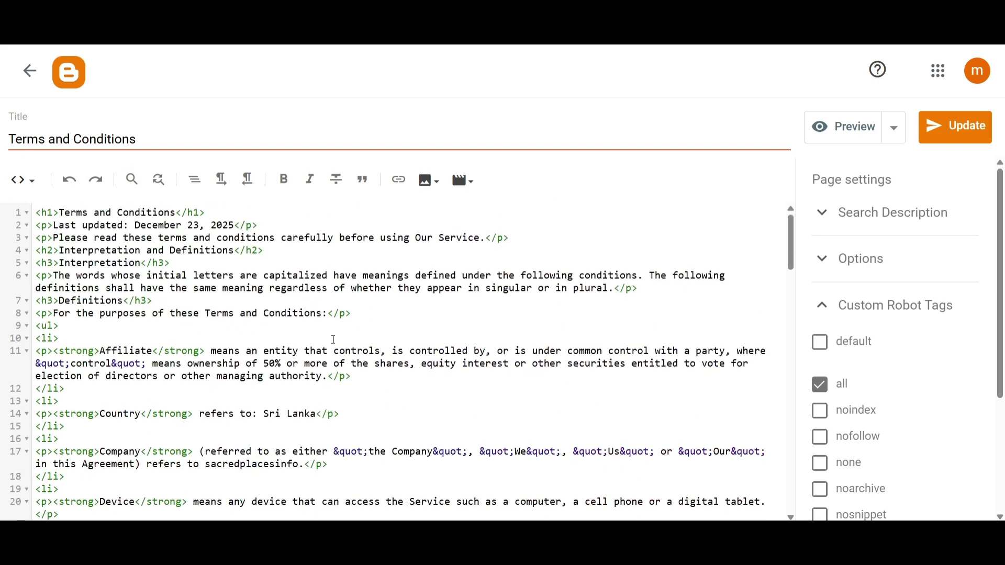
Check the search description and the custom robot tags in the Terms and Conditions page settings
click(838, 218)
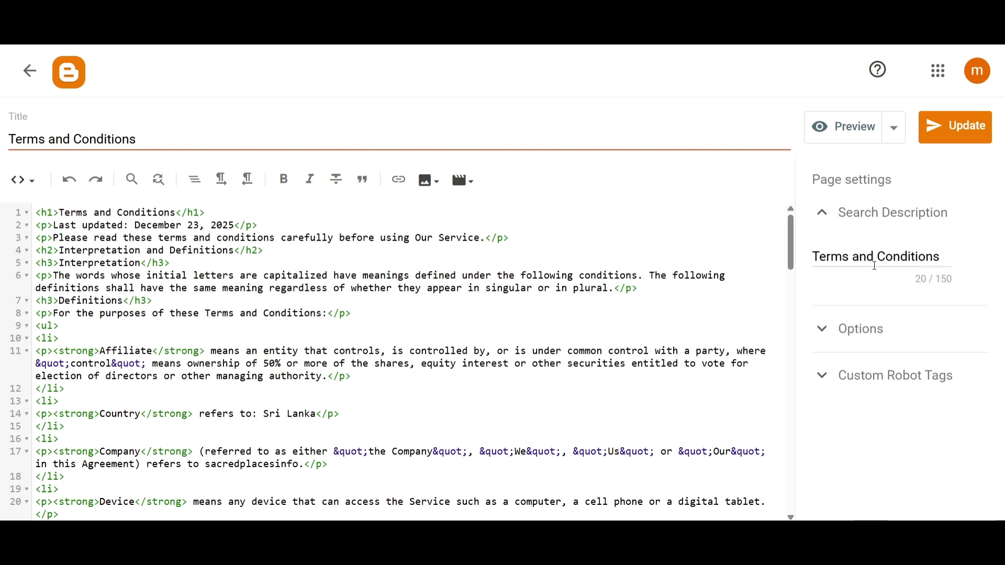
click(849, 385)
scroll(843, 403, down, 3)
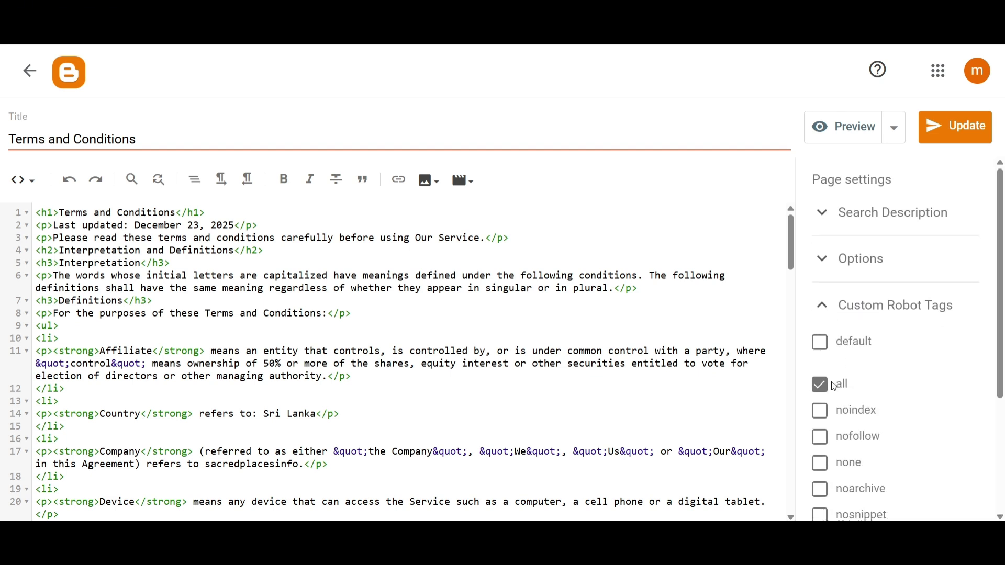
scroll(834, 377, up, 4)
Preview the Terms and Conditions page, read through its text and leave the preview
click(844, 138)
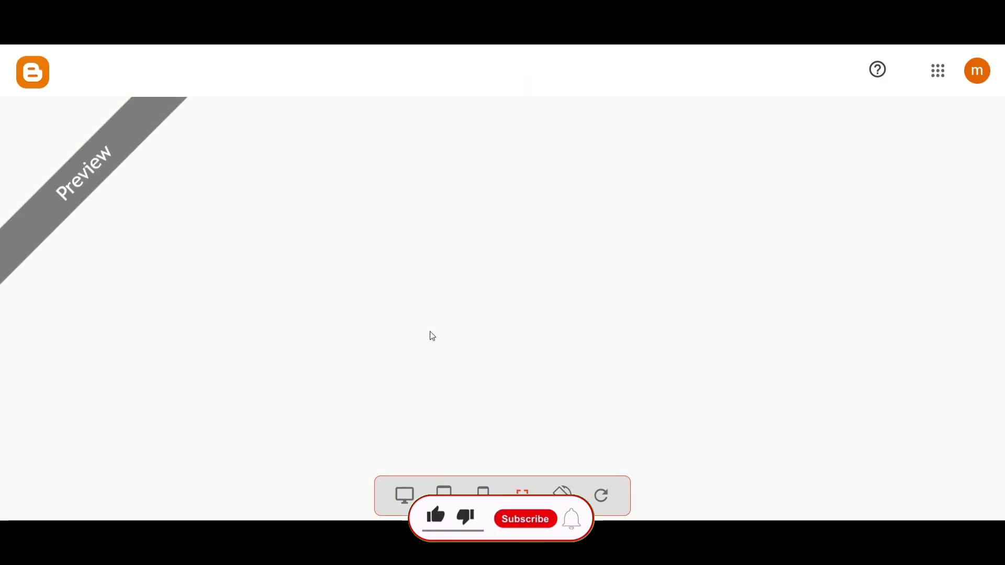
scroll(440, 352, down, 3)
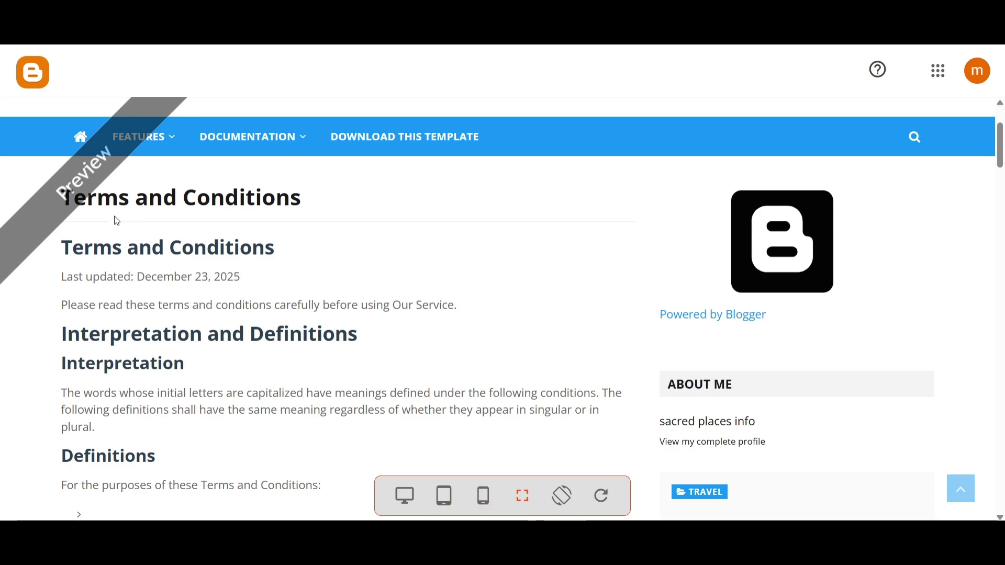
scroll(168, 351, down, 5)
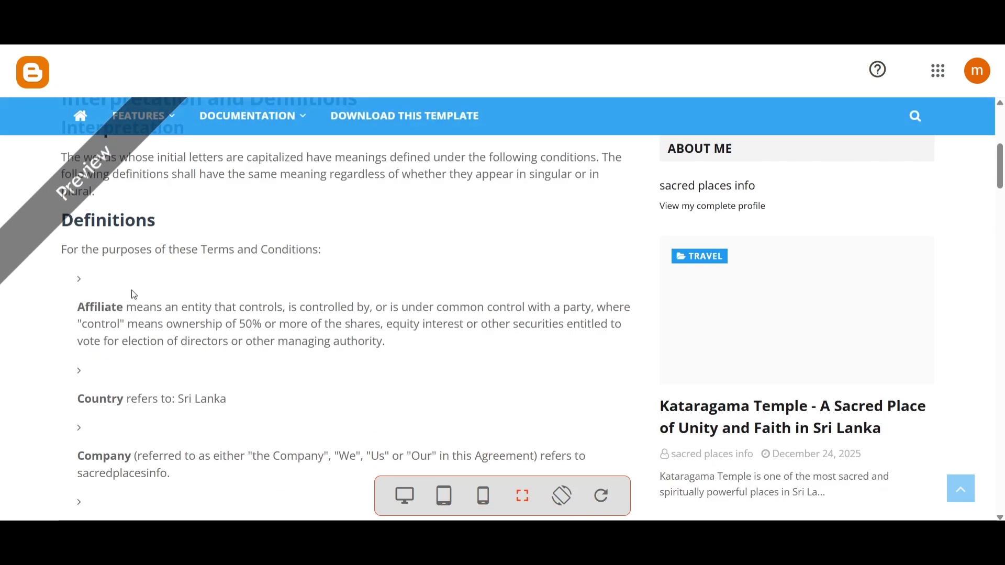
scroll(199, 302, down, 15)
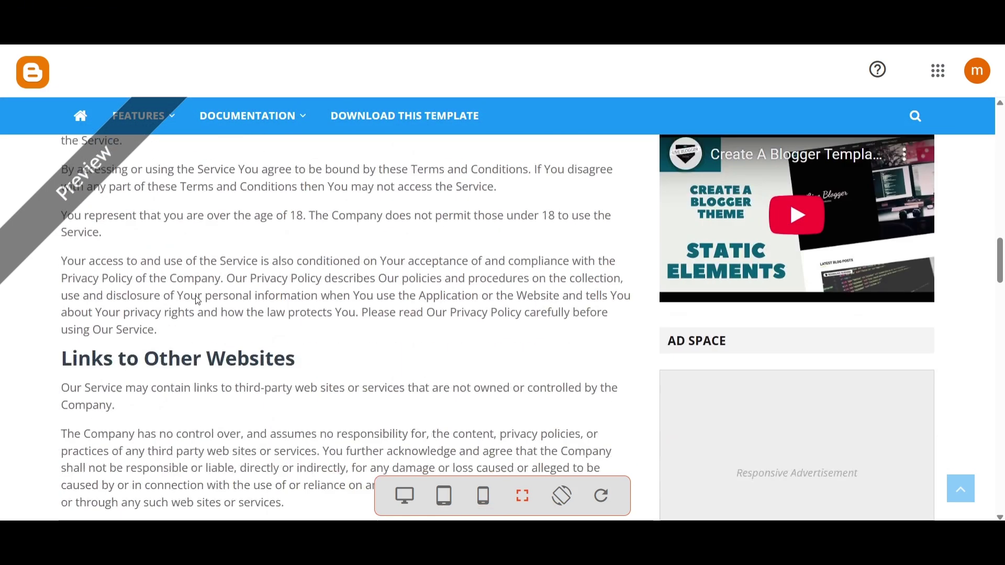
scroll(198, 301, down, 6)
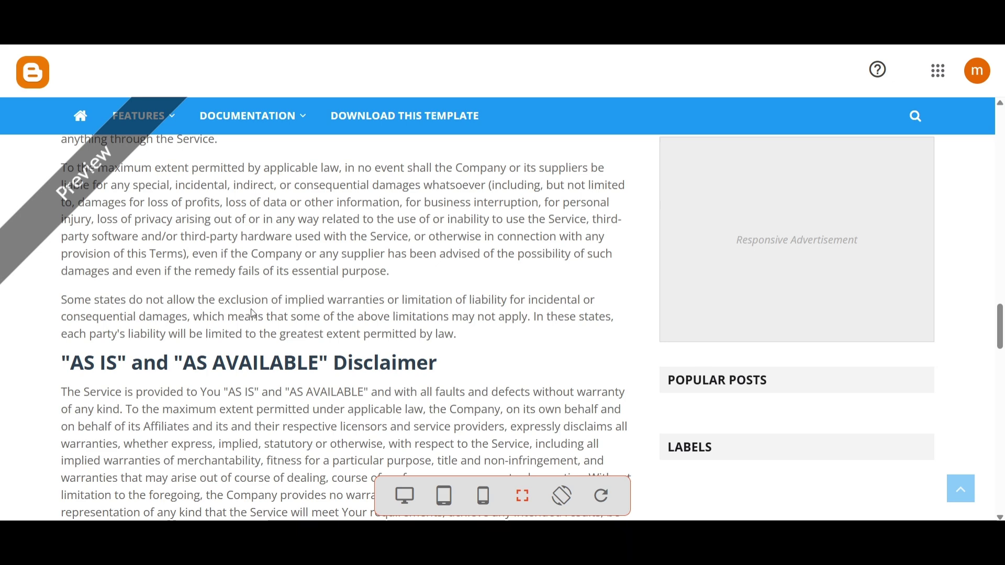
key(Escape)
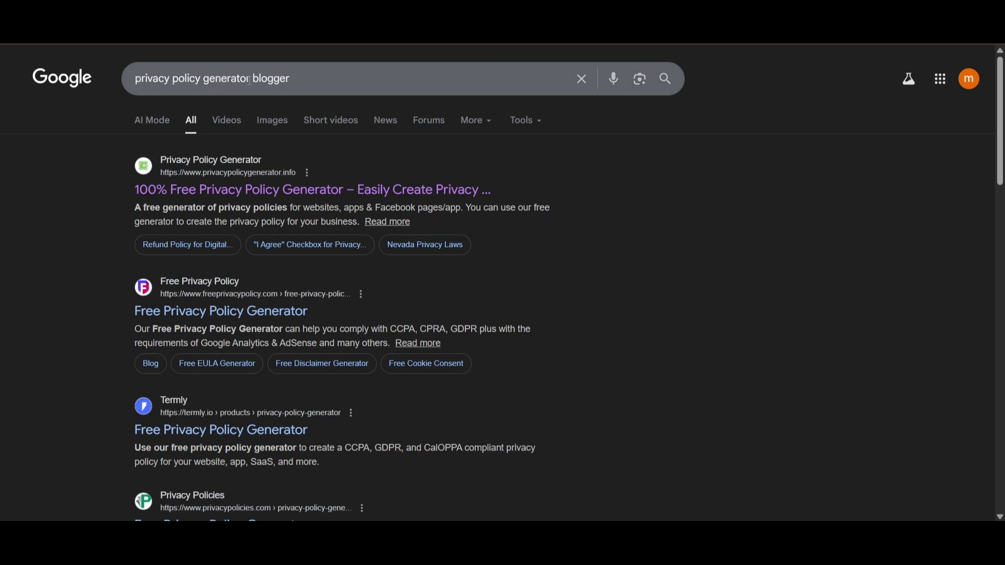
Open privacypolicygenerator.info from the Google results for "privacy policy generator blogger" and start generating a Privacy Policy for a website
click(220, 196)
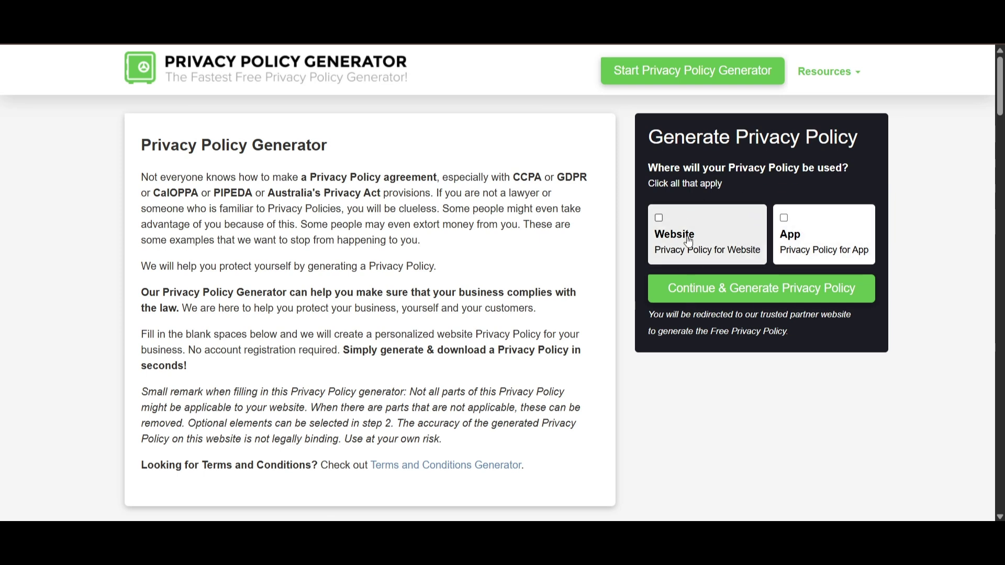
click(660, 219)
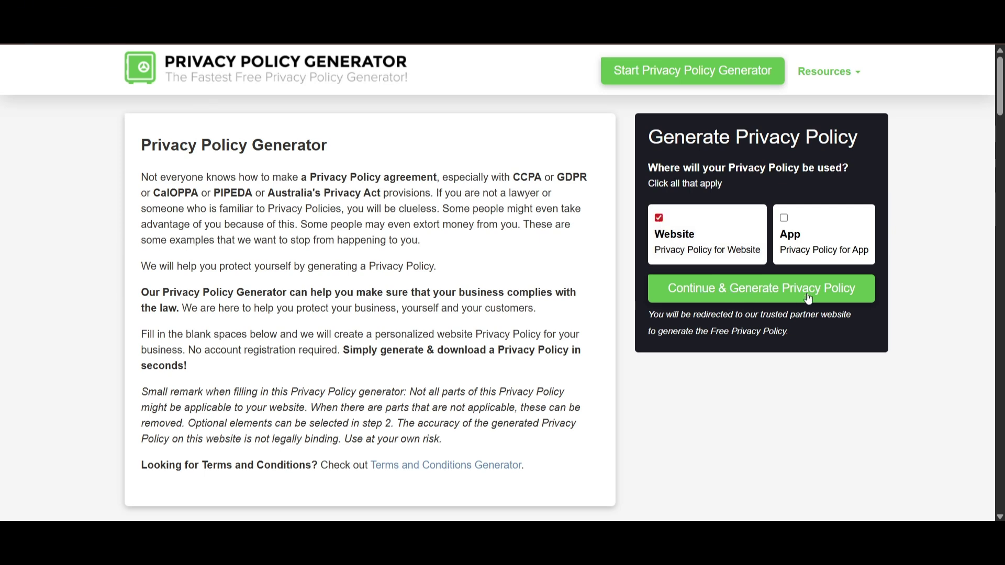
click(760, 294)
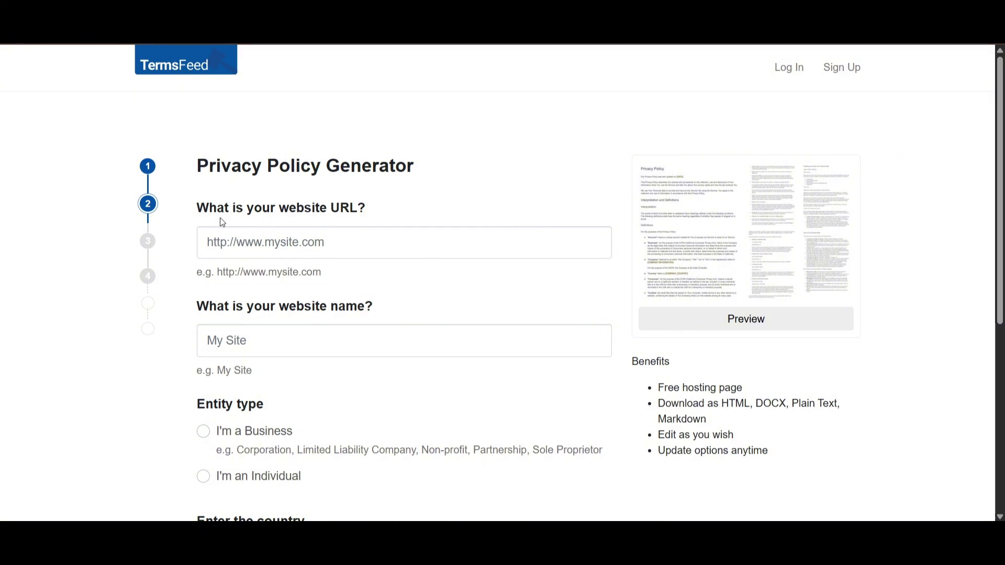
click(261, 251)
click(319, 284)
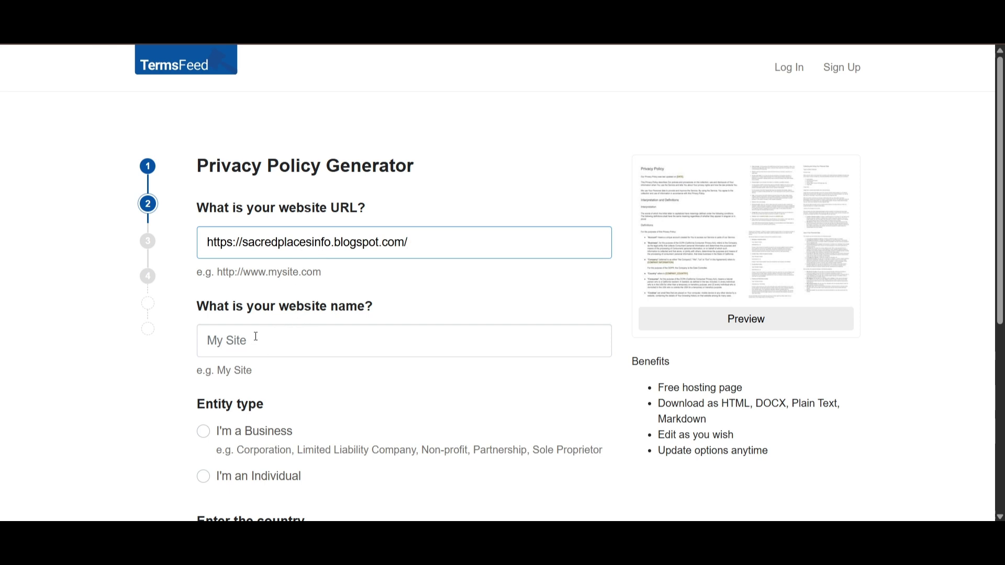
click(280, 346)
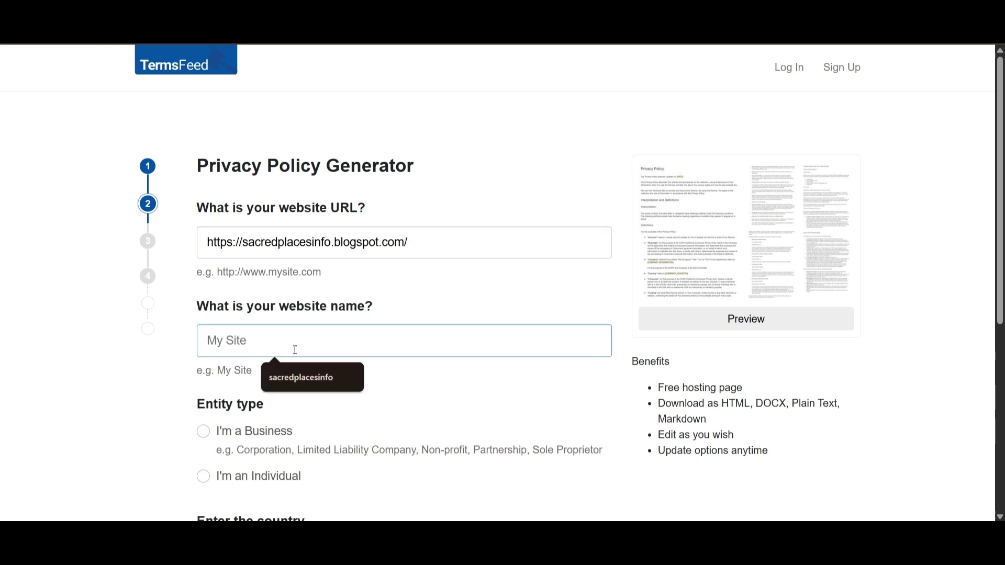
click(312, 374)
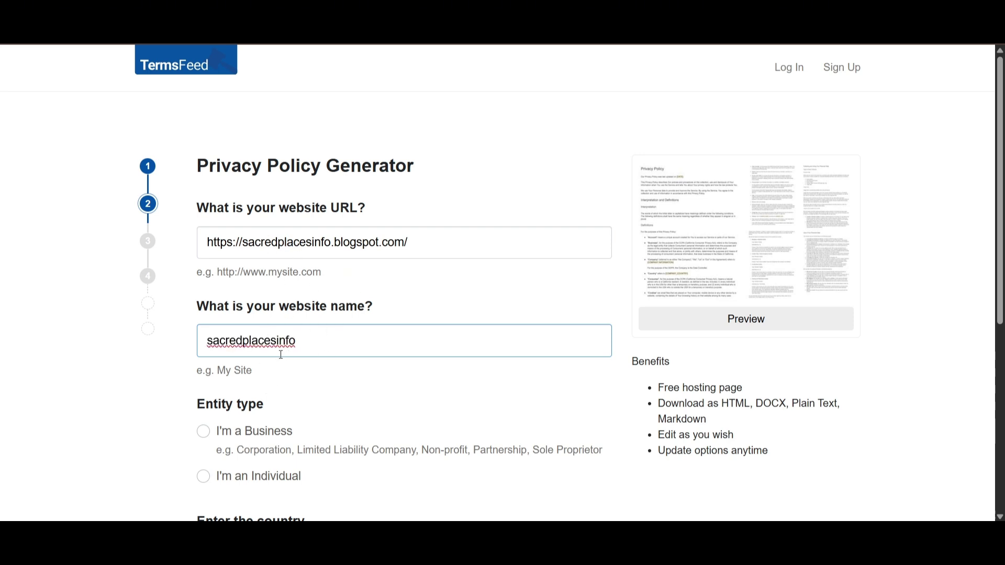
Set the entity type to Individual and the country to Sri Lanka, and continue to the third step of the Privacy Policy form
scroll(281, 355, down, 1)
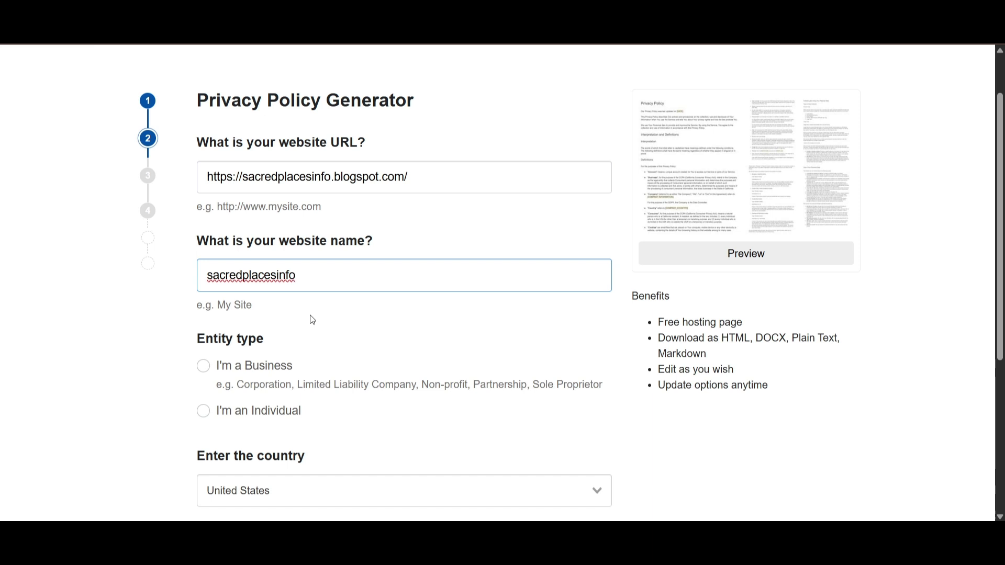
scroll(309, 314, down, 2)
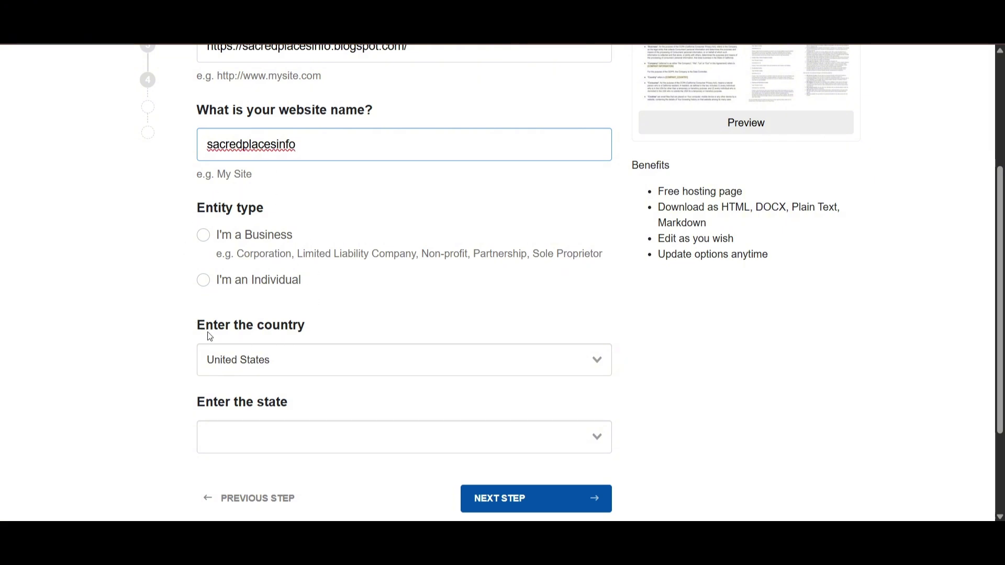
click(204, 282)
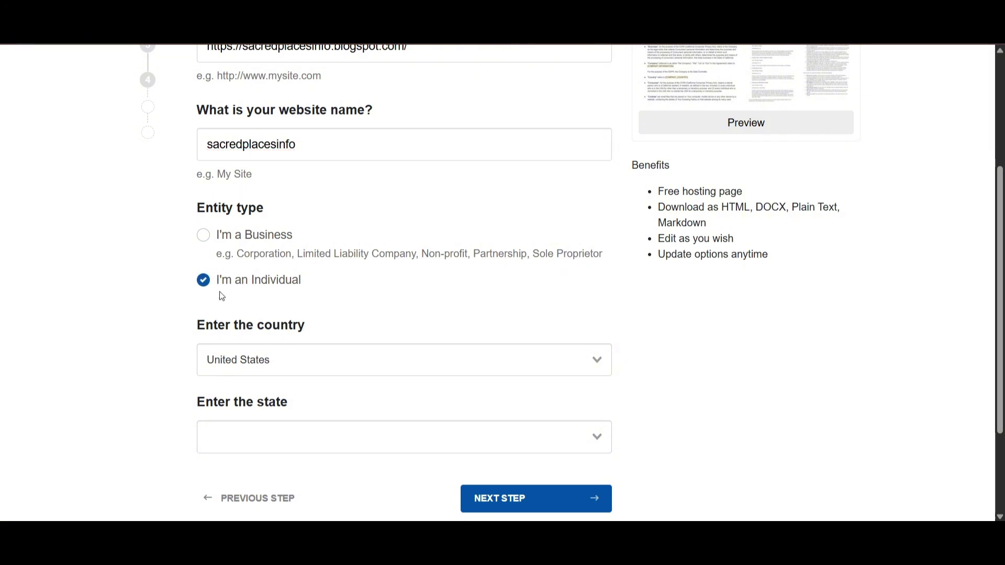
click(344, 362)
scroll(327, 419, up, 5)
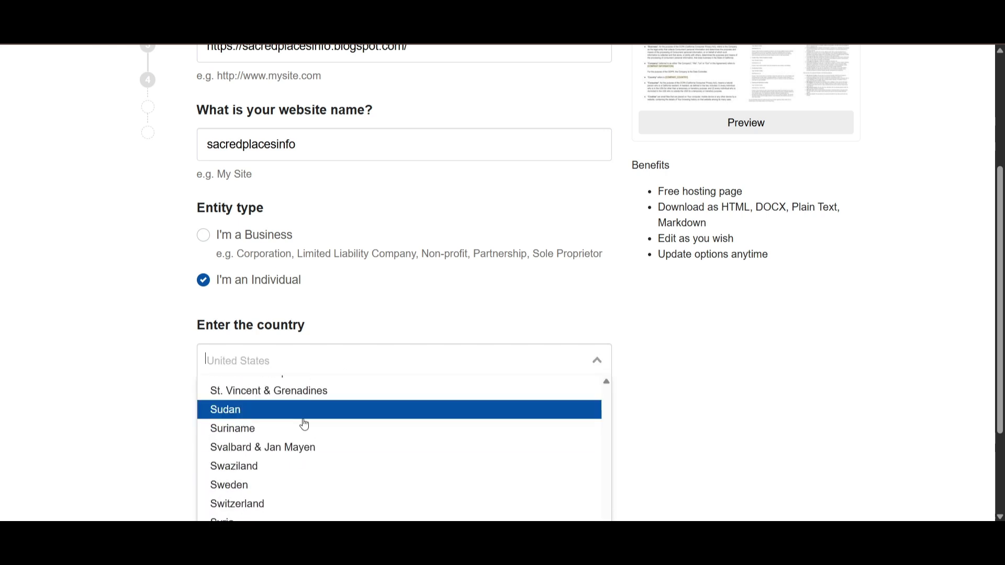
scroll(282, 425, up, 3)
click(269, 393)
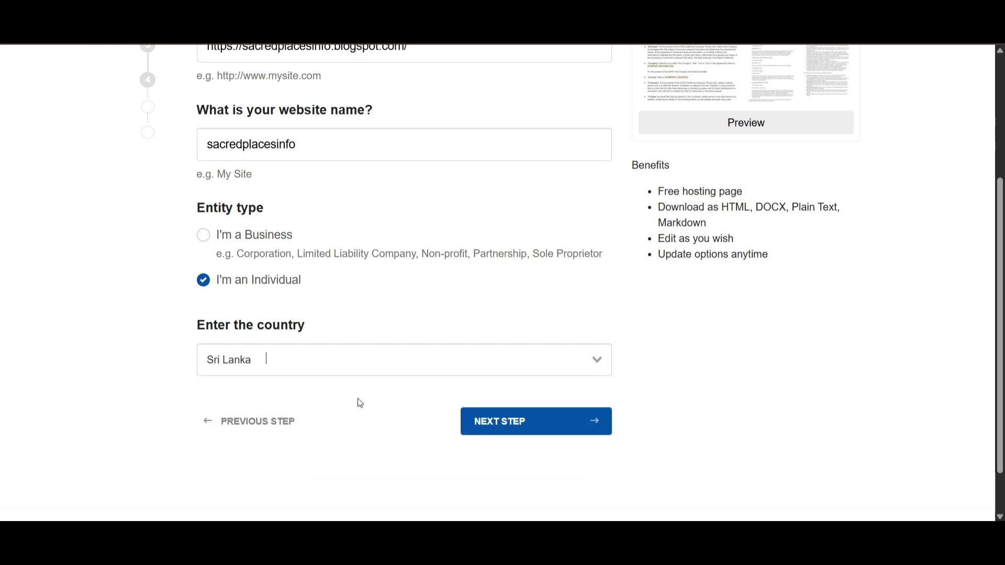
click(508, 420)
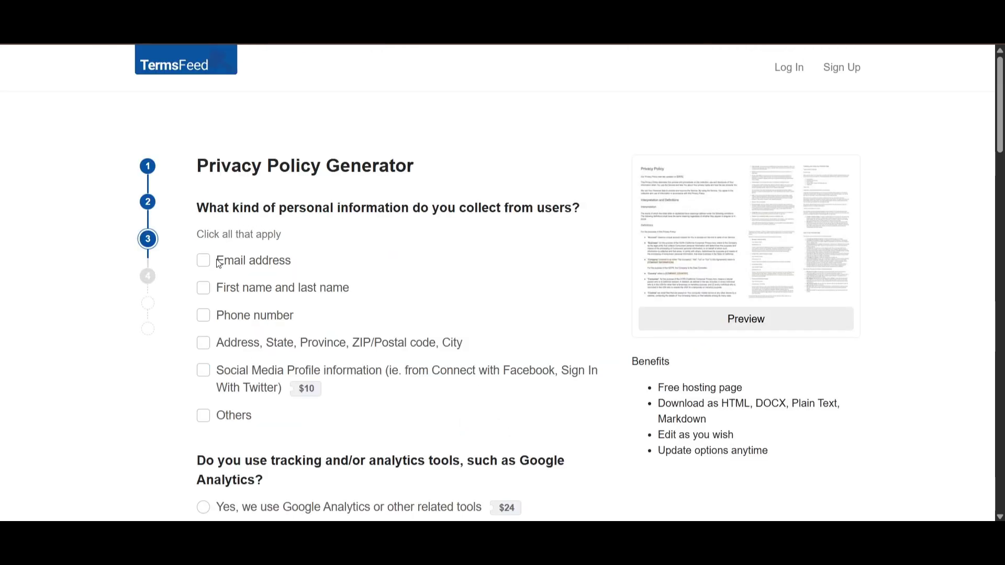
Look through the third-step questions on personal information, analytics, emails, ads, payments, remarketing and third-party providers
scroll(262, 153, down, 4)
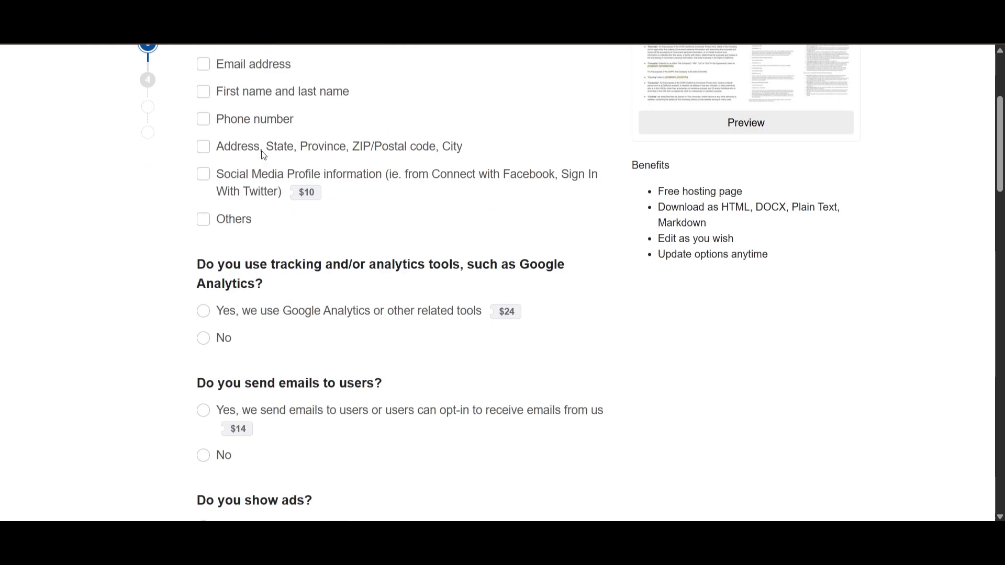
scroll(377, 257, up, 2)
scroll(363, 323, down, 4)
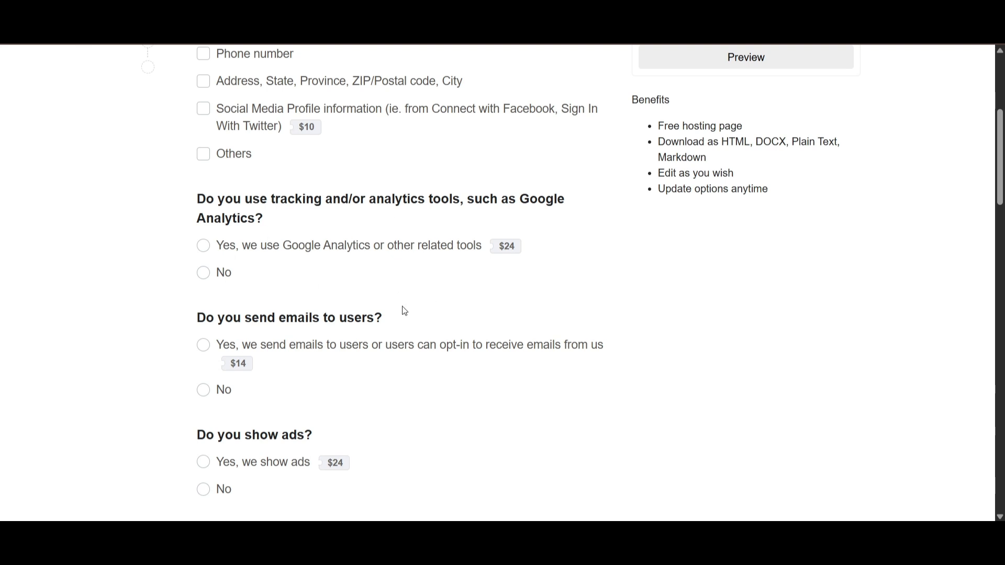
scroll(296, 322, down, 3)
scroll(356, 326, down, 4)
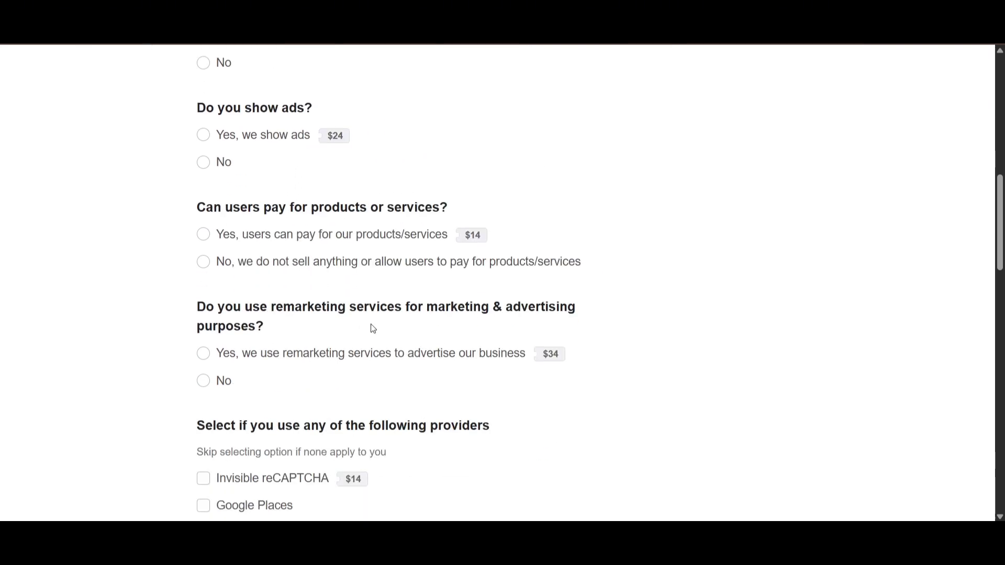
scroll(398, 348, down, 3)
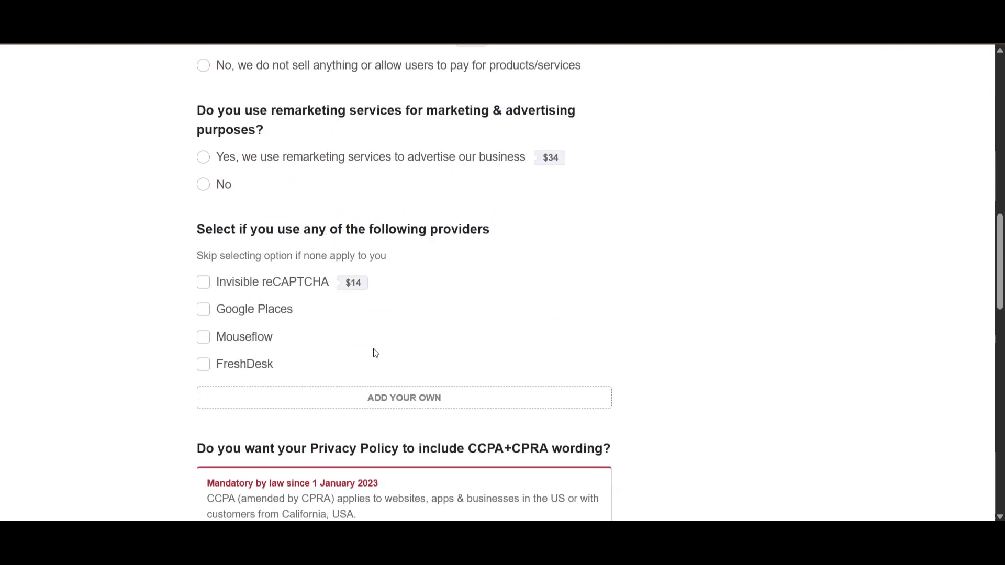
scroll(314, 309, up, 3)
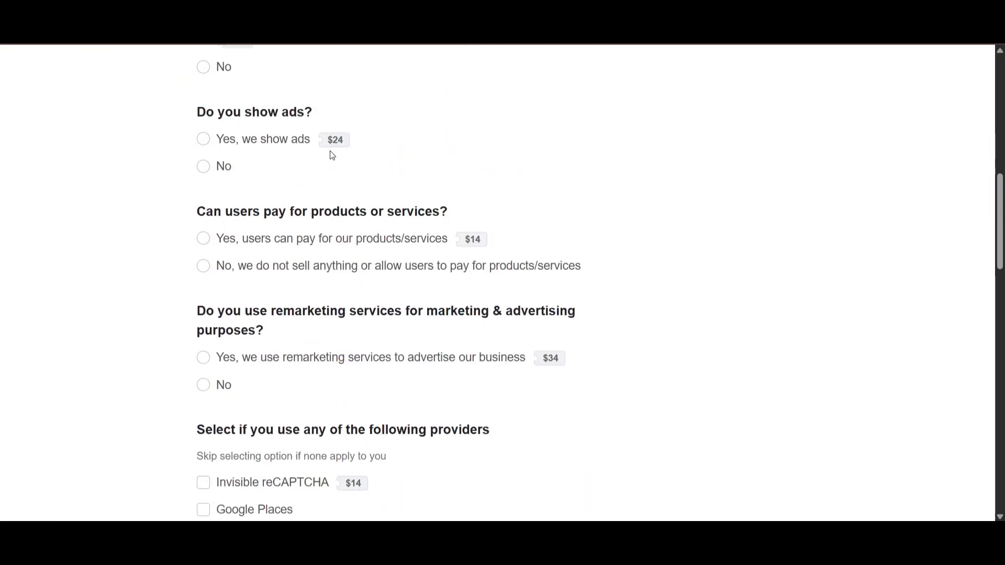
scroll(330, 178, up, 6)
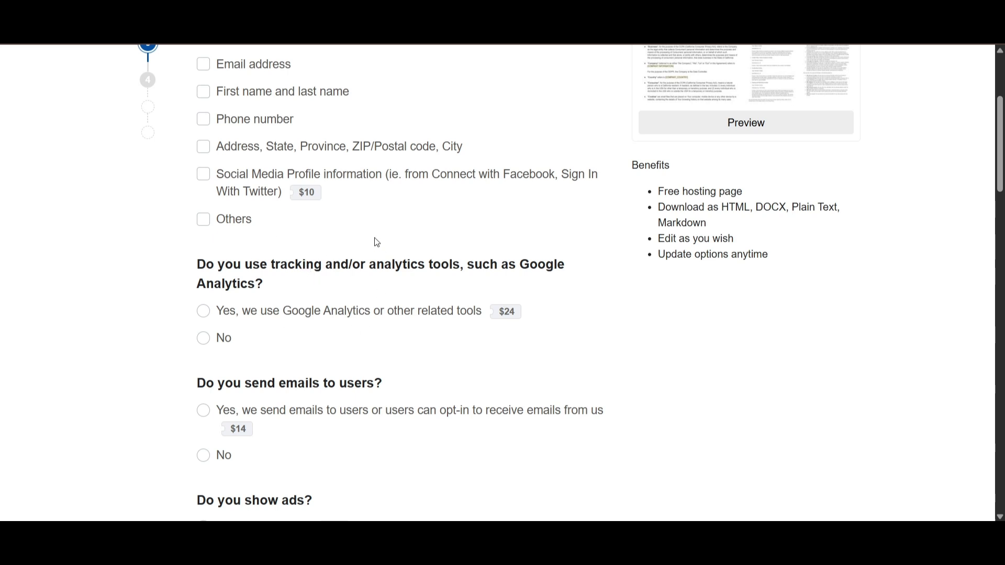
scroll(367, 238, up, 2)
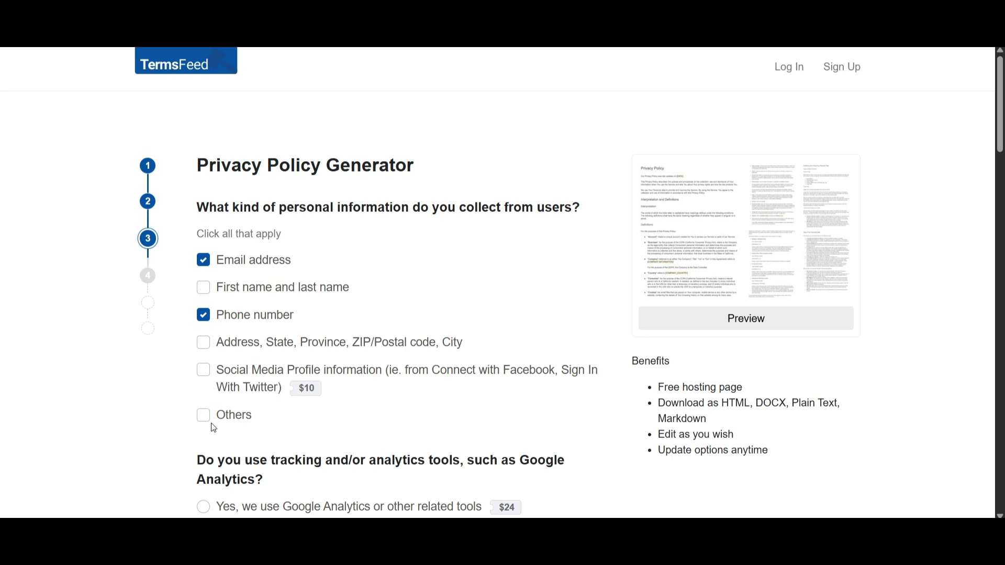
Choose email as the contact method for Privacy Policy questions, enter the contact email address and continue to the fourth step
scroll(316, 373, down, 5)
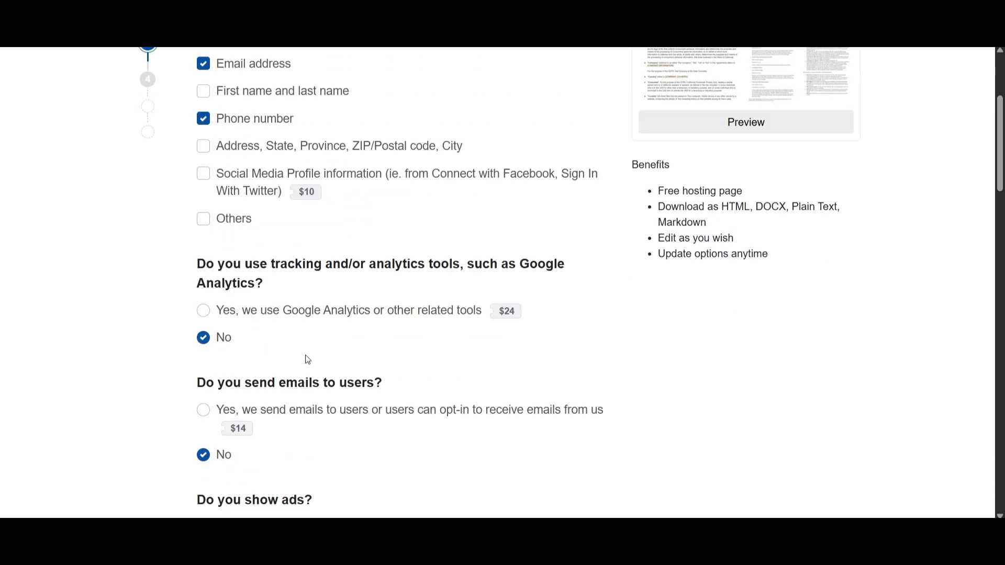
scroll(225, 312, down, 9)
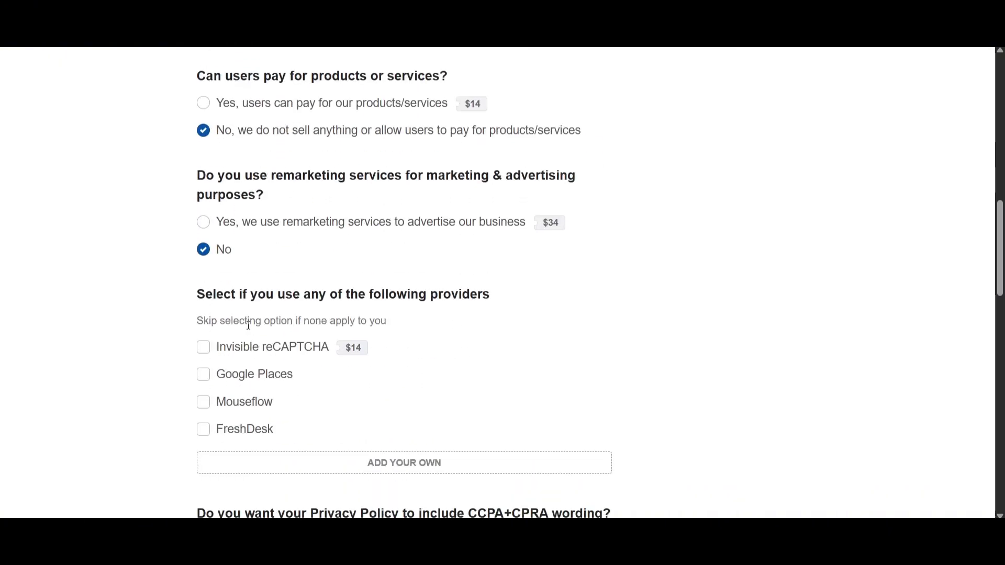
scroll(238, 314, down, 3)
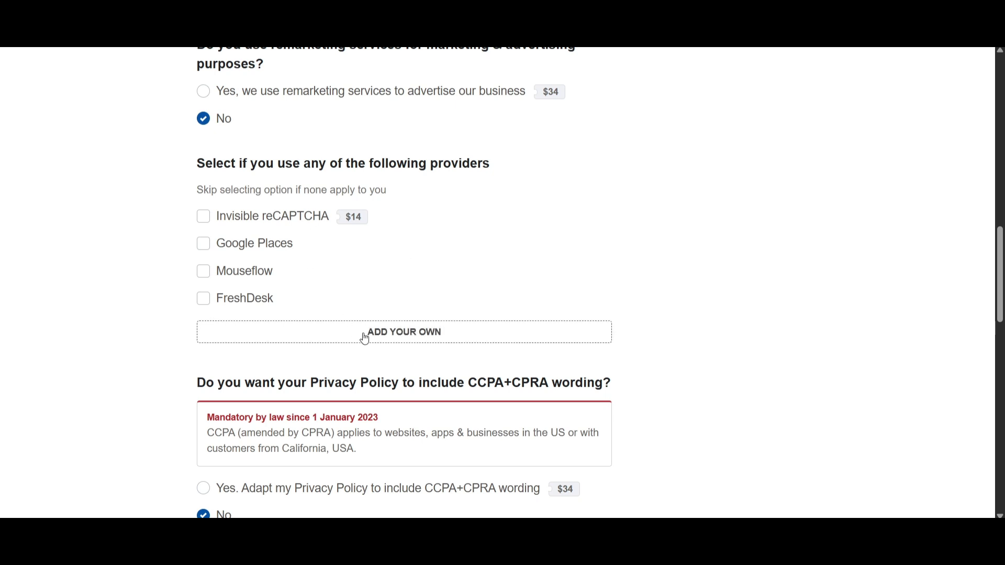
scroll(314, 319, down, 3)
scroll(283, 312, down, 3)
scroll(372, 302, down, 15)
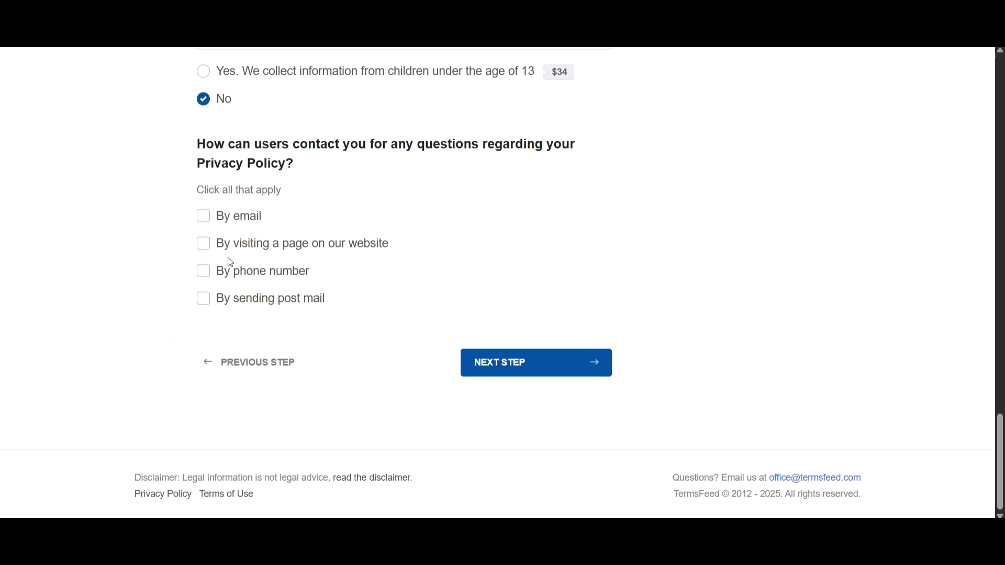
click(205, 217)
click(262, 311)
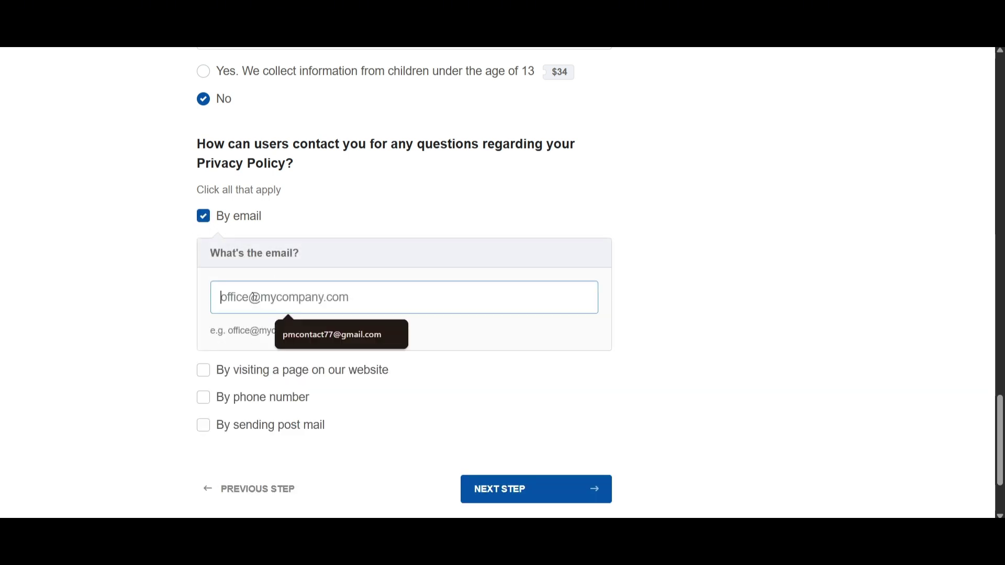
click(325, 335)
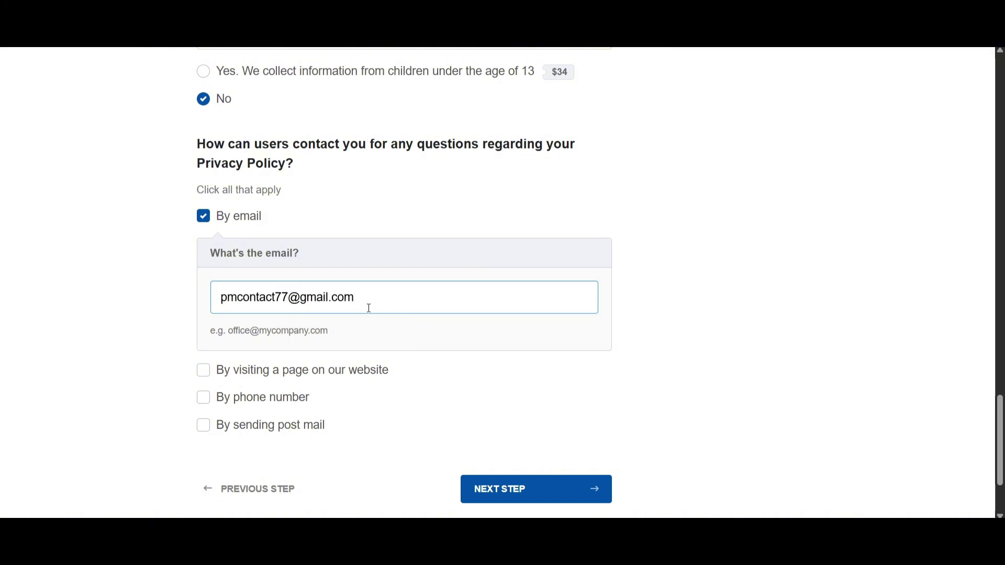
click(517, 492)
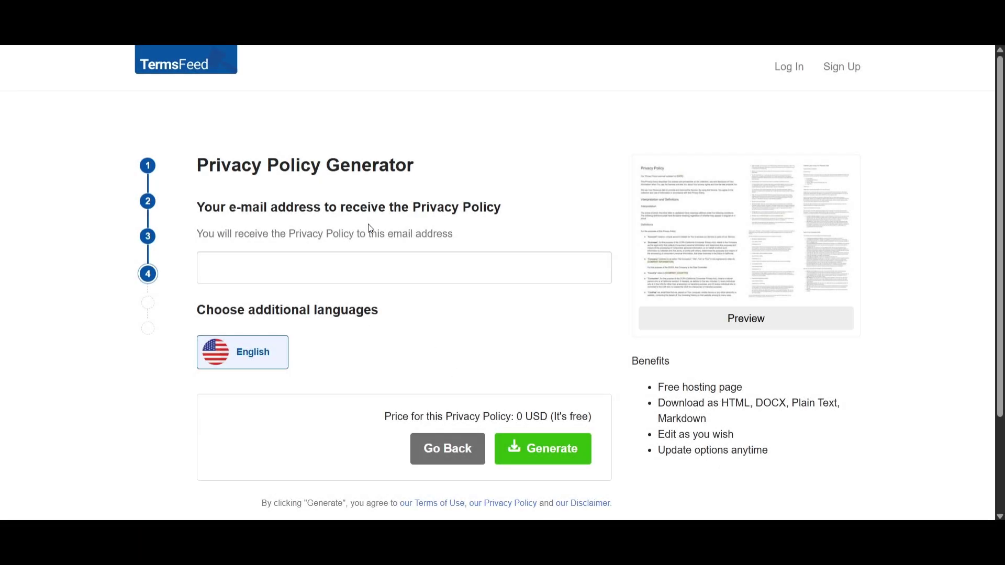
Enter the email address for receiving the Privacy Policy and generate the free English version
click(312, 282)
click(319, 296)
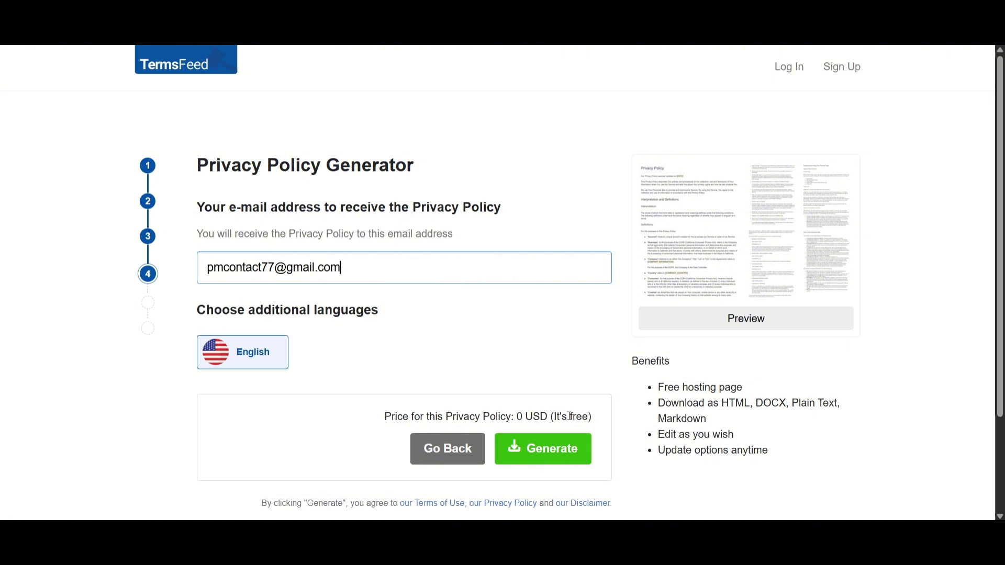
click(547, 456)
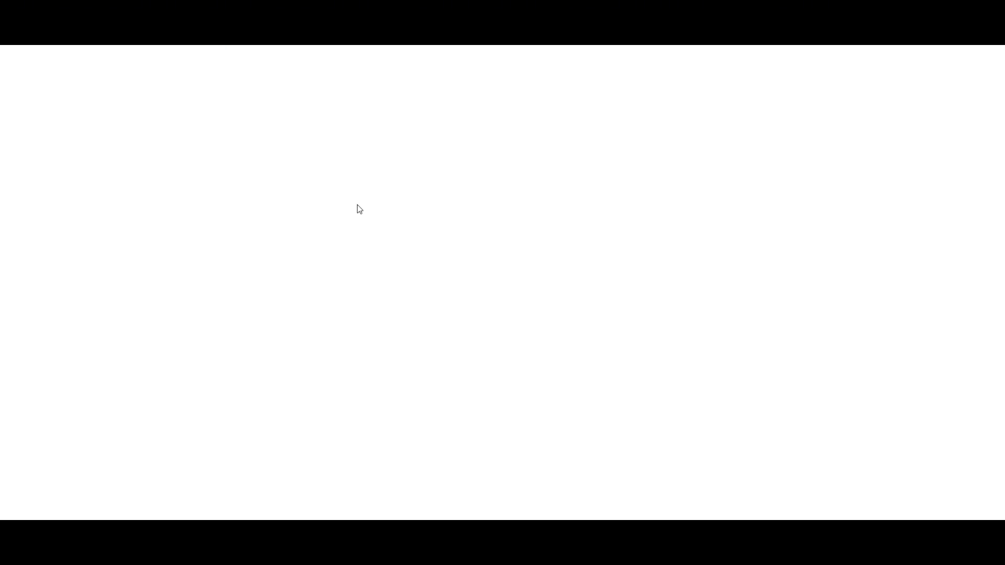
Copy the HTML code of the generated Privacy Policy and paste it into Online Notepad
scroll(277, 278, down, 5)
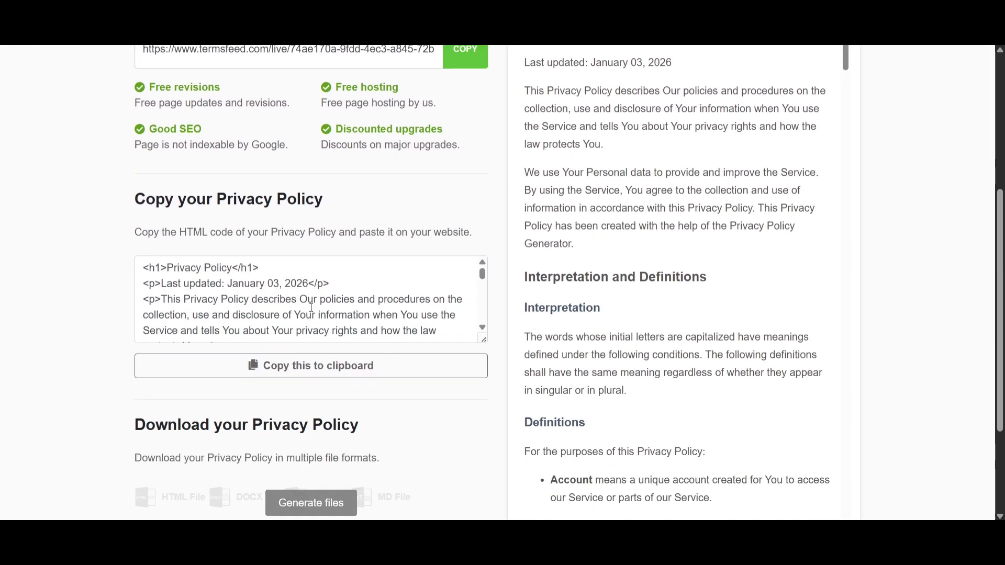
scroll(311, 308, down, 3)
scroll(312, 300, up, 2)
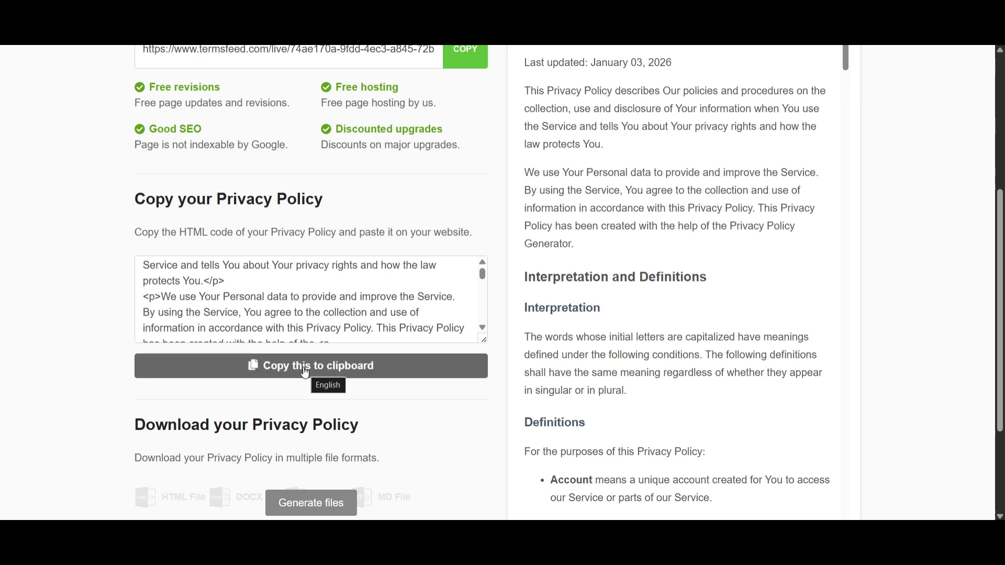
click(305, 366)
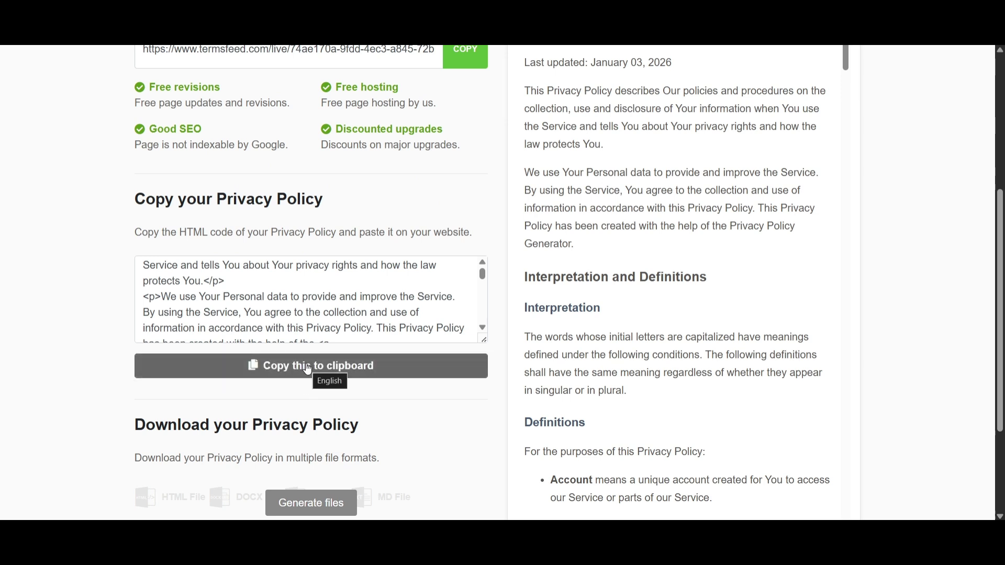
click(308, 367)
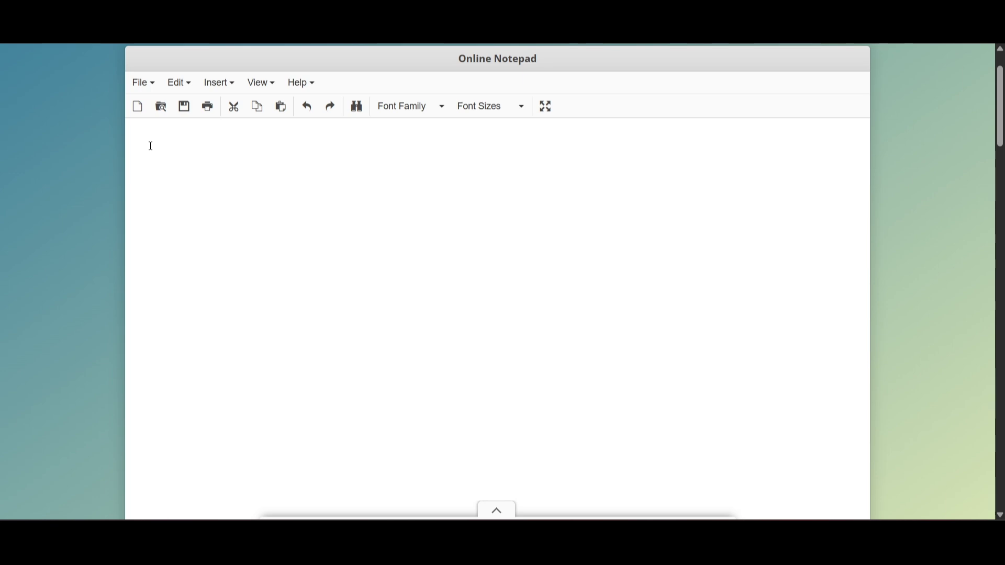
right_click(150, 146)
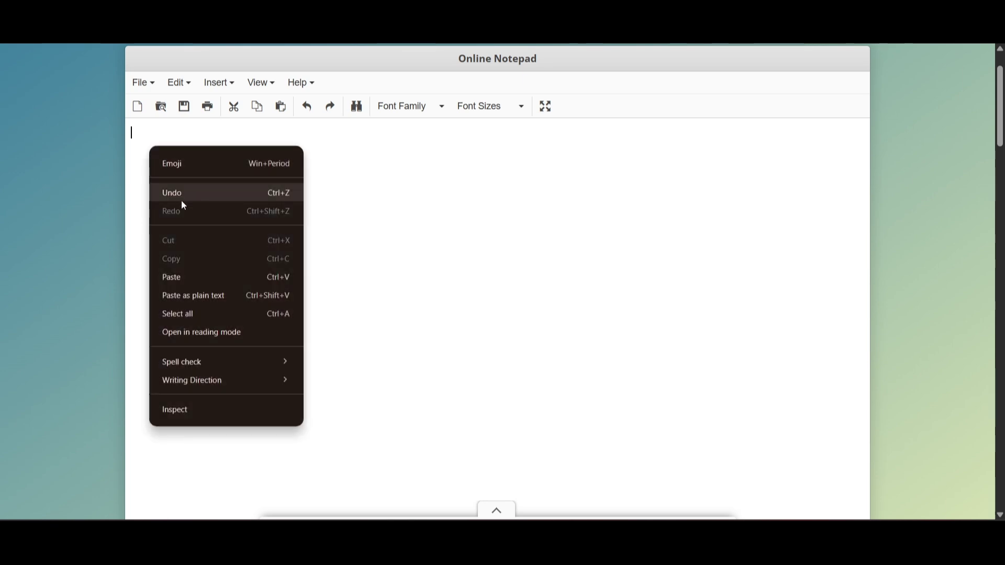
click(195, 276)
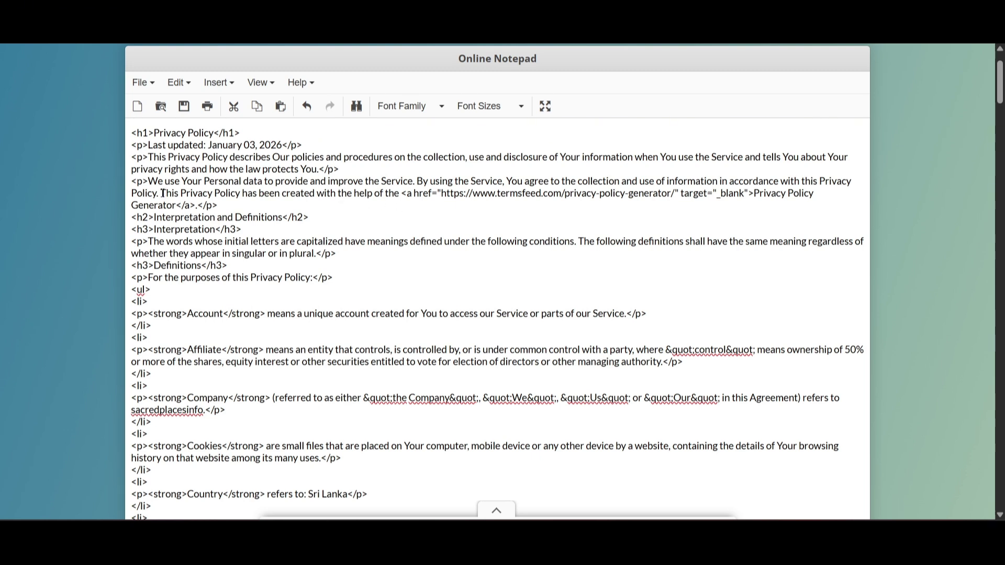
Delete the sentence crediting the Privacy Policy Generator and the "while Session Cookies are deleted" text with its TermsFeed article link from the HTML code
drag(162, 193, 230, 203)
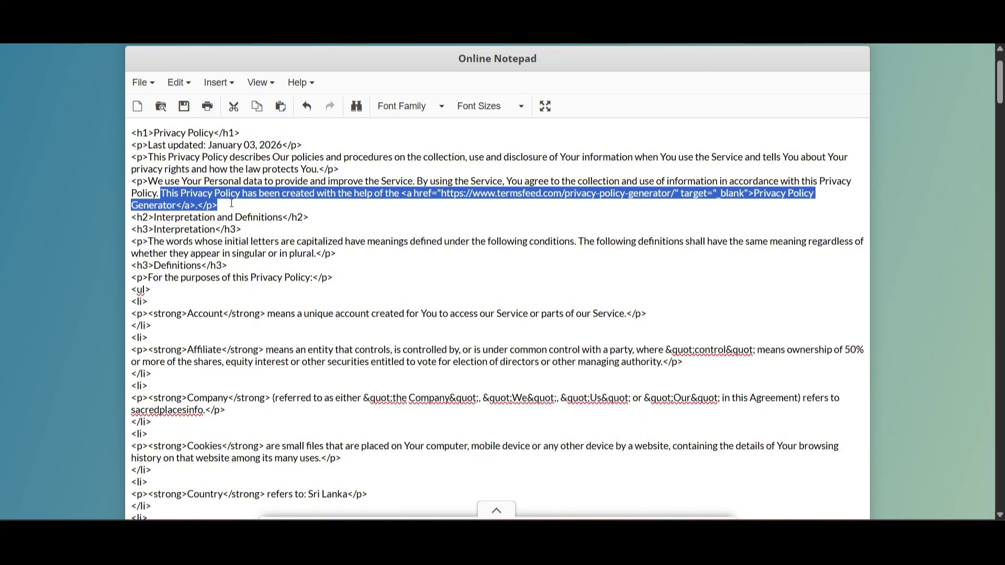
key(BackSpace)
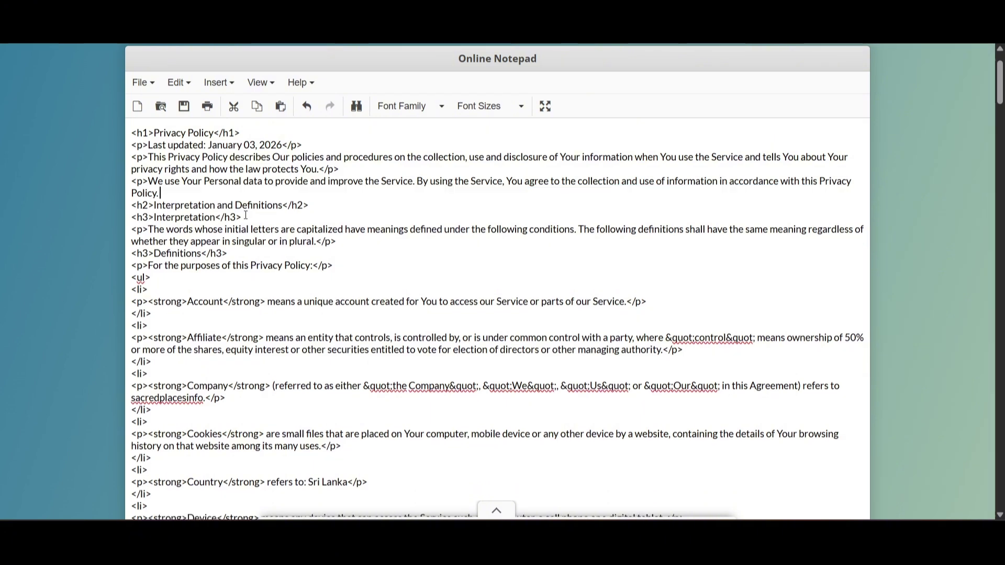
scroll(245, 215, down, 4)
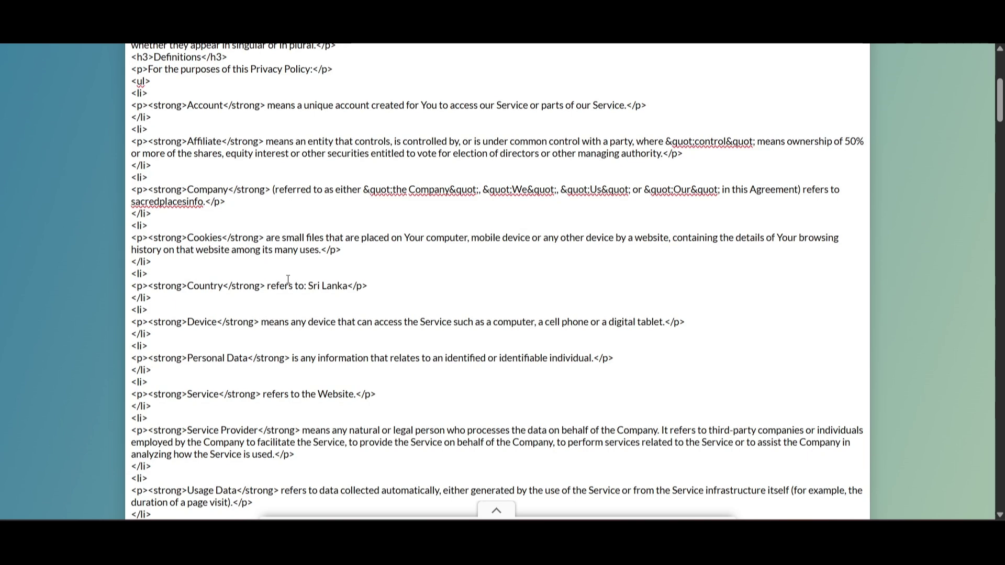
scroll(293, 276, down, 10)
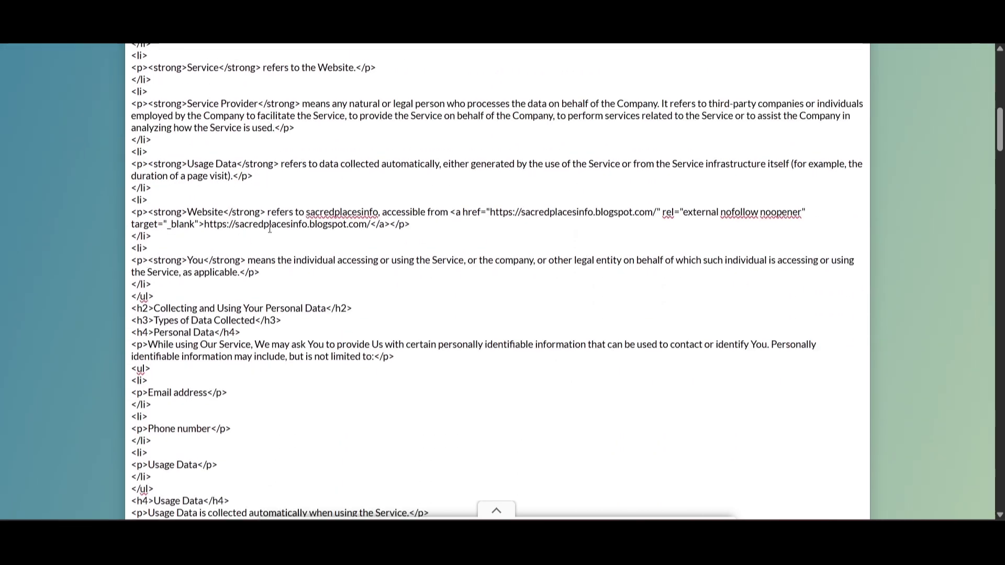
scroll(330, 302, down, 3)
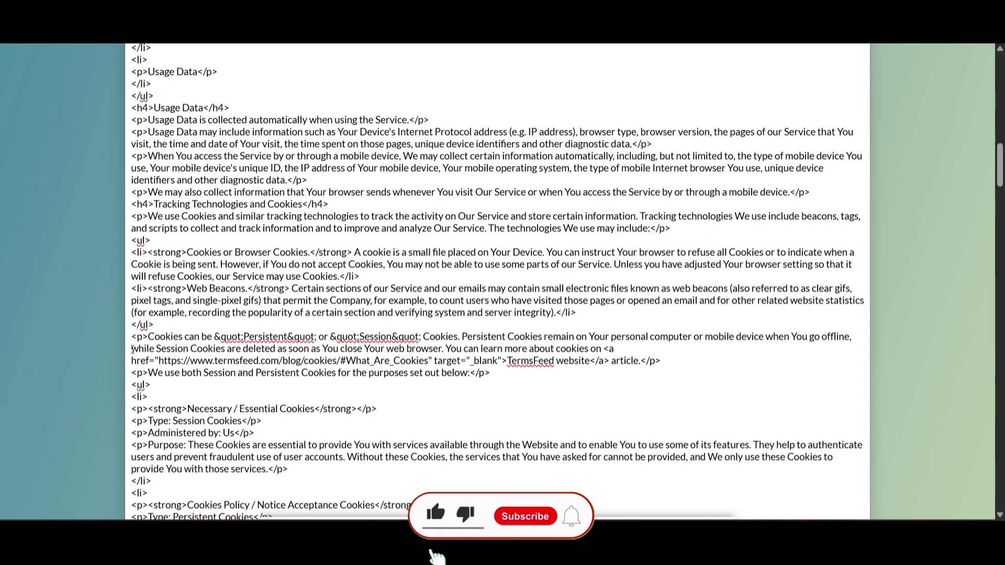
drag(133, 349, 680, 362)
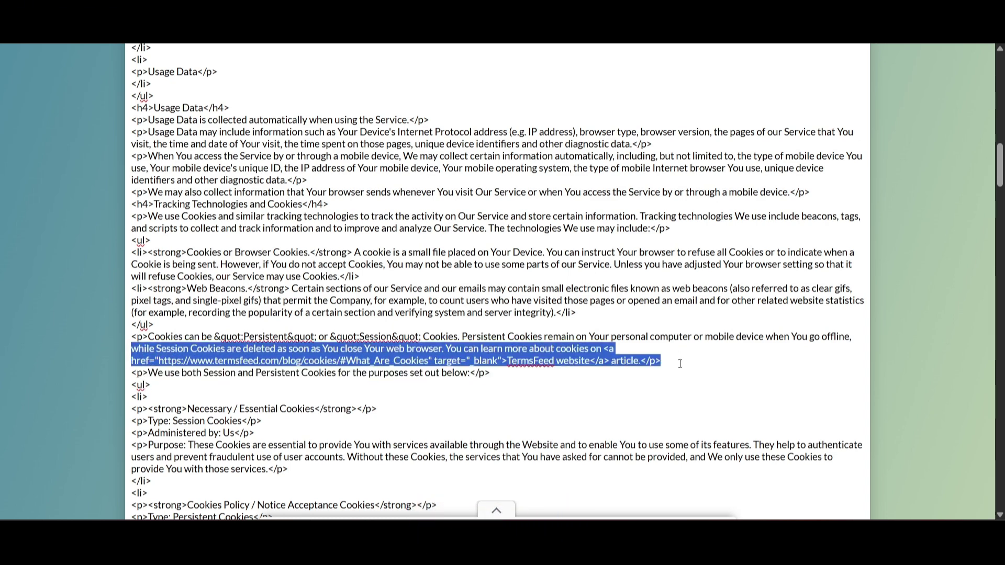
key(BackSpace)
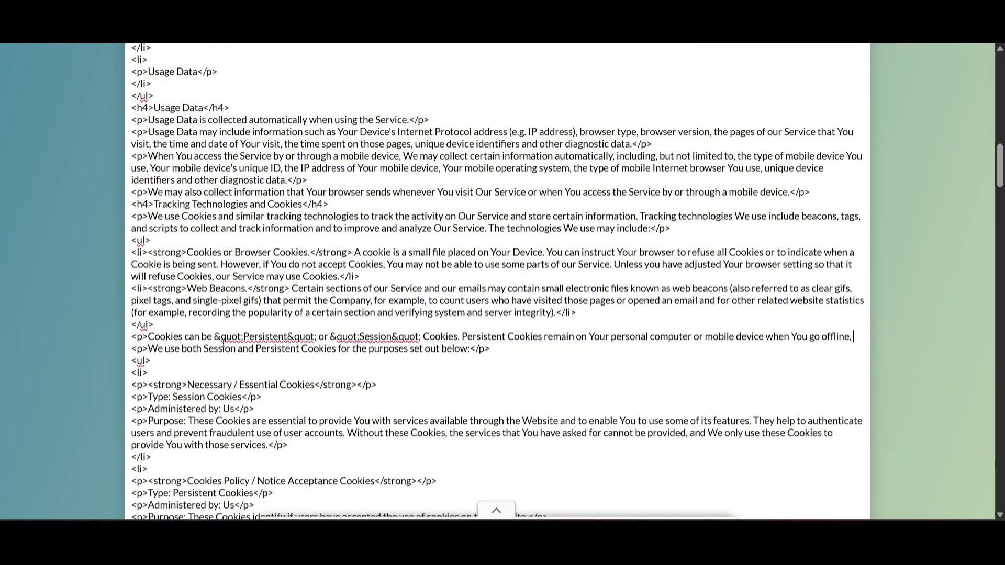
scroll(416, 413, down, 2)
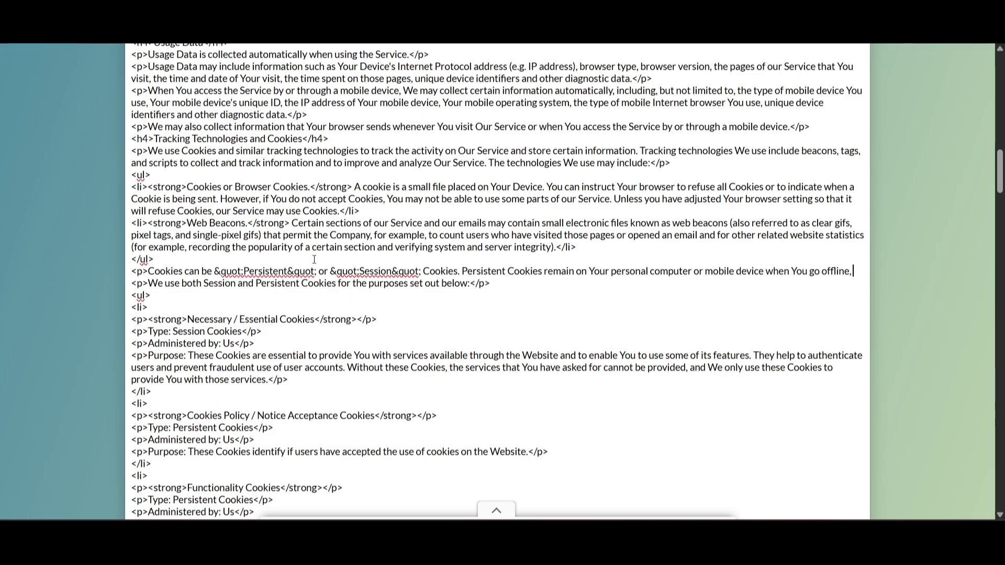
scroll(314, 260, up, 9)
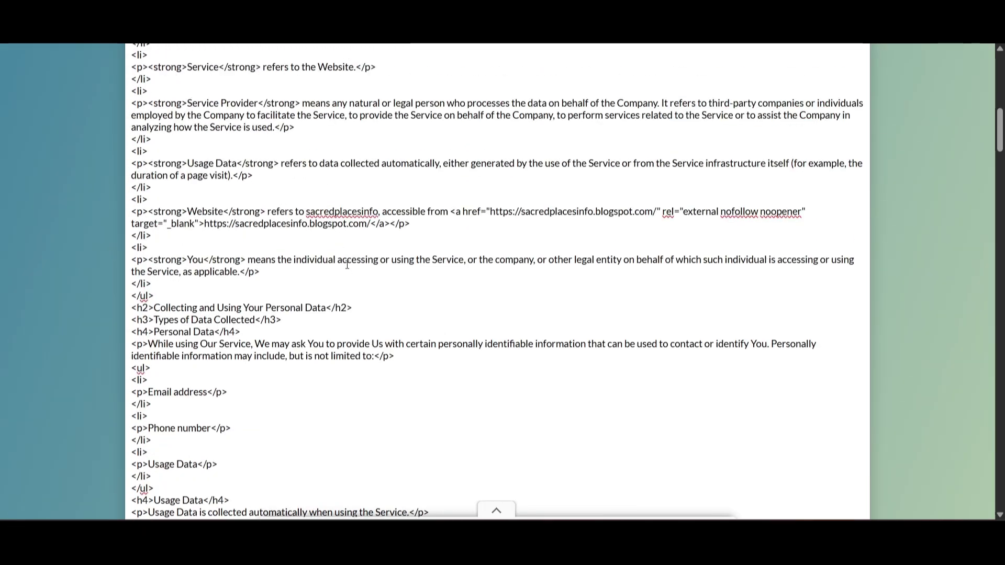
scroll(345, 264, up, 8)
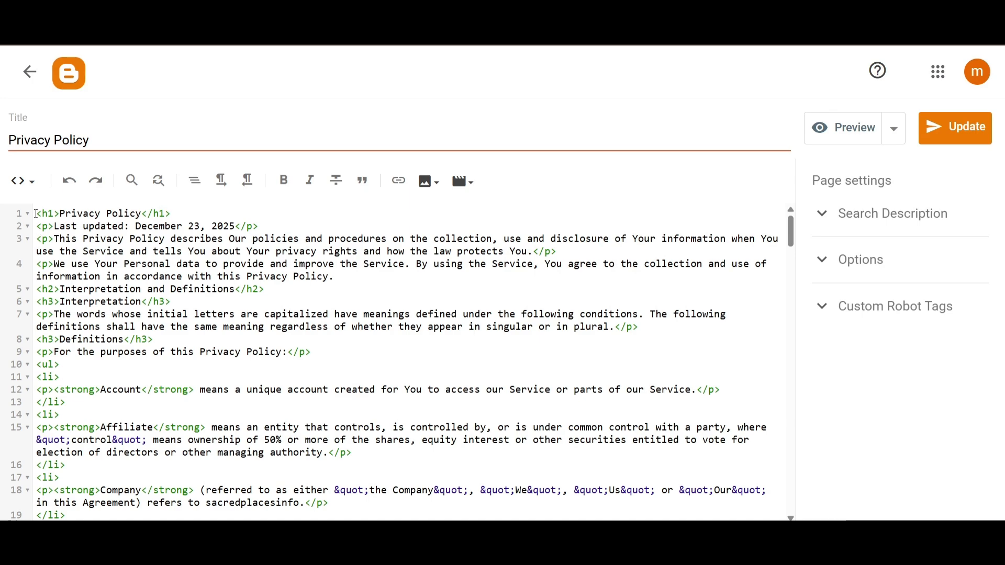
Replace all HTML code of the Privacy Policy page in Blogger with the copied Privacy Policy code
drag(36, 213, 408, 518)
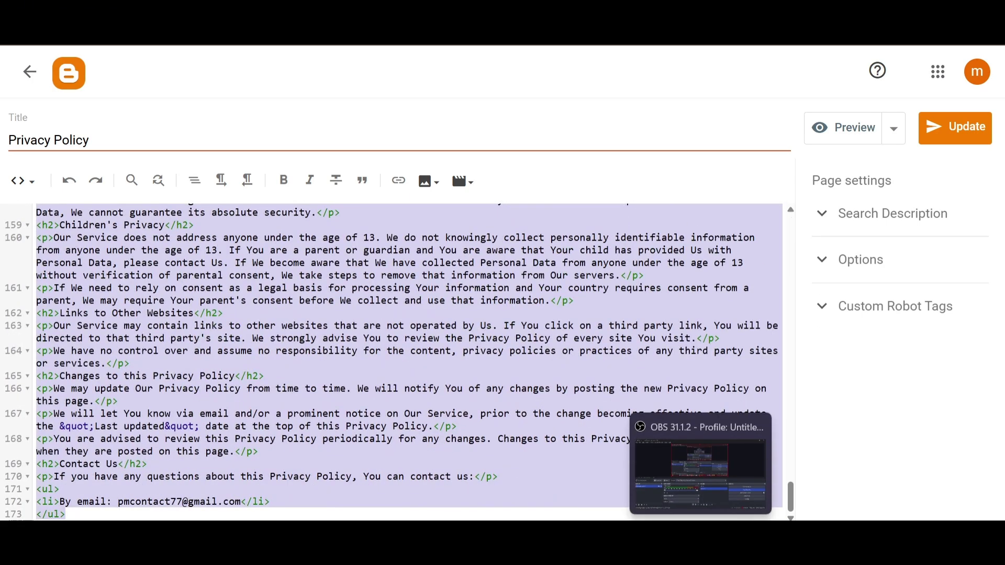
key(BackSpace)
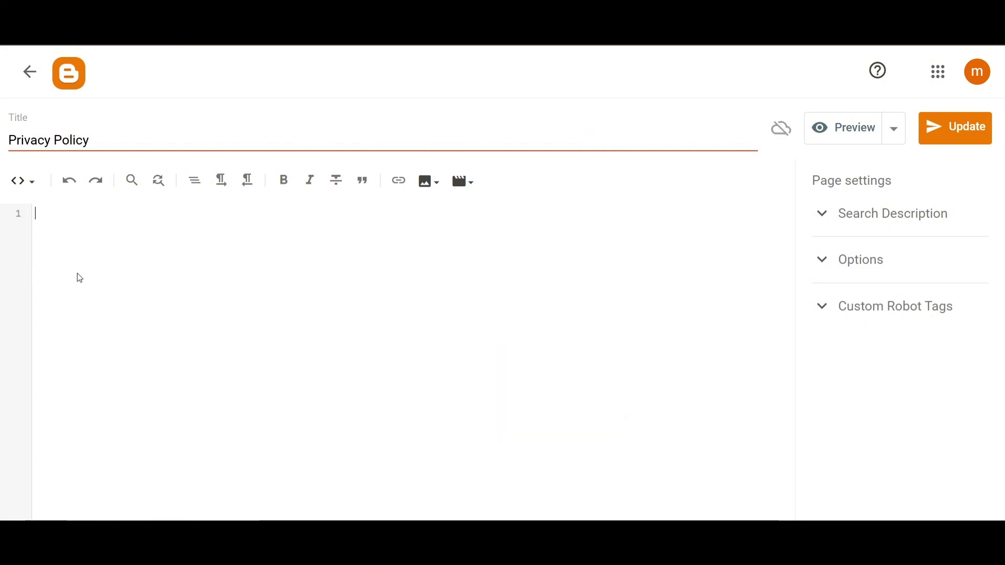
right_click(47, 220)
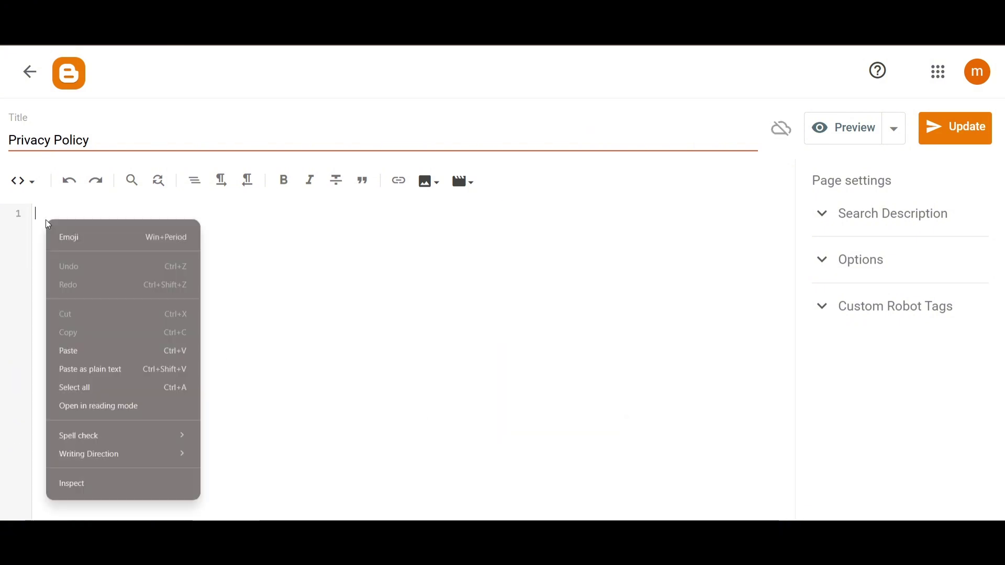
click(85, 345)
scroll(303, 352, up, 15)
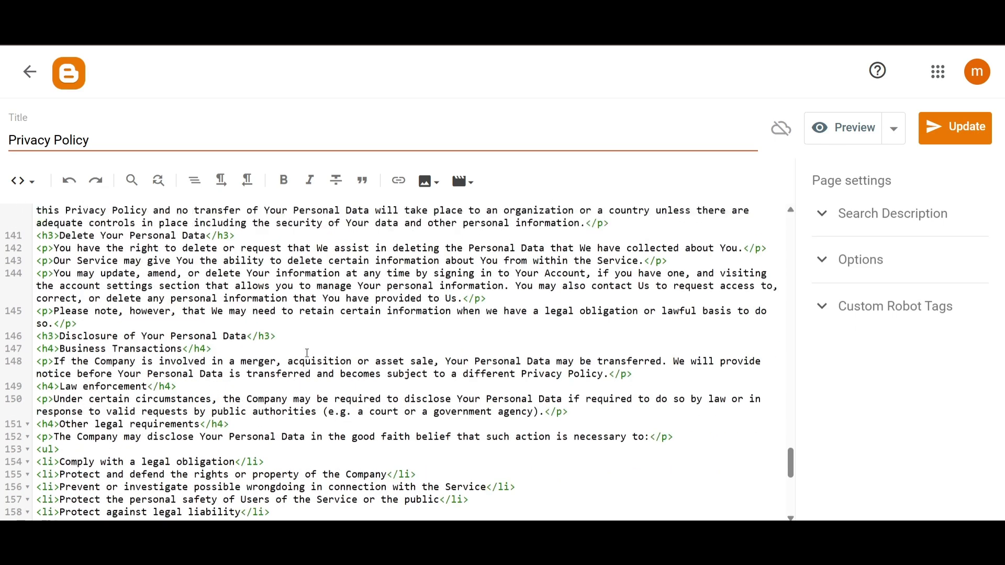
scroll(196, 291, up, 20)
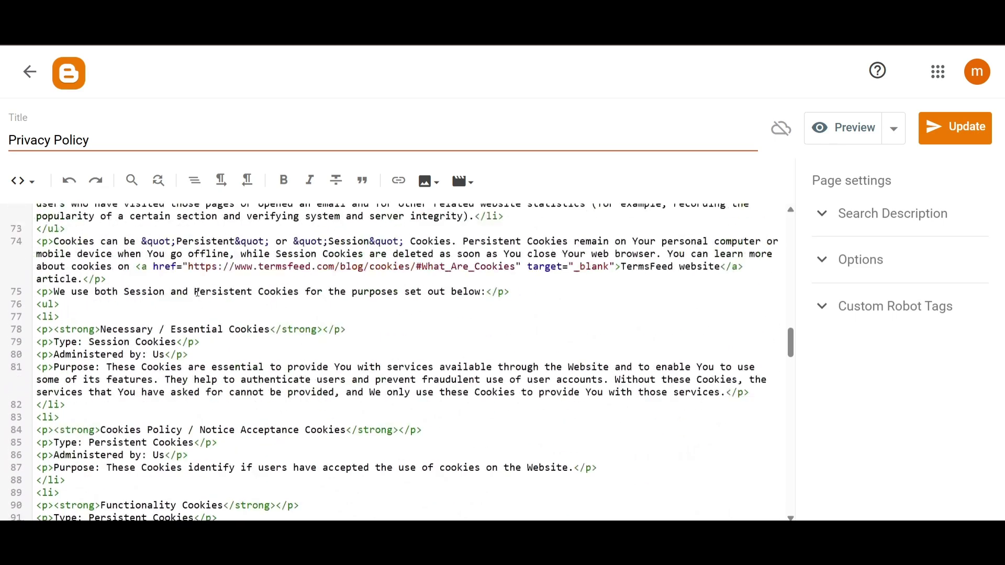
Review the Privacy Policy page's editor view options, search description and custom robot tags
click(33, 189)
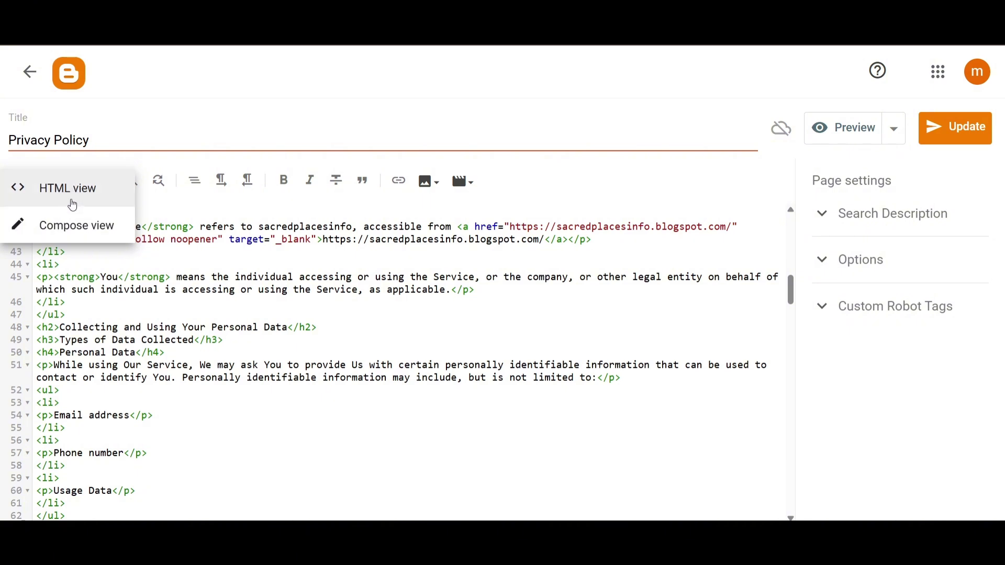
click(596, 198)
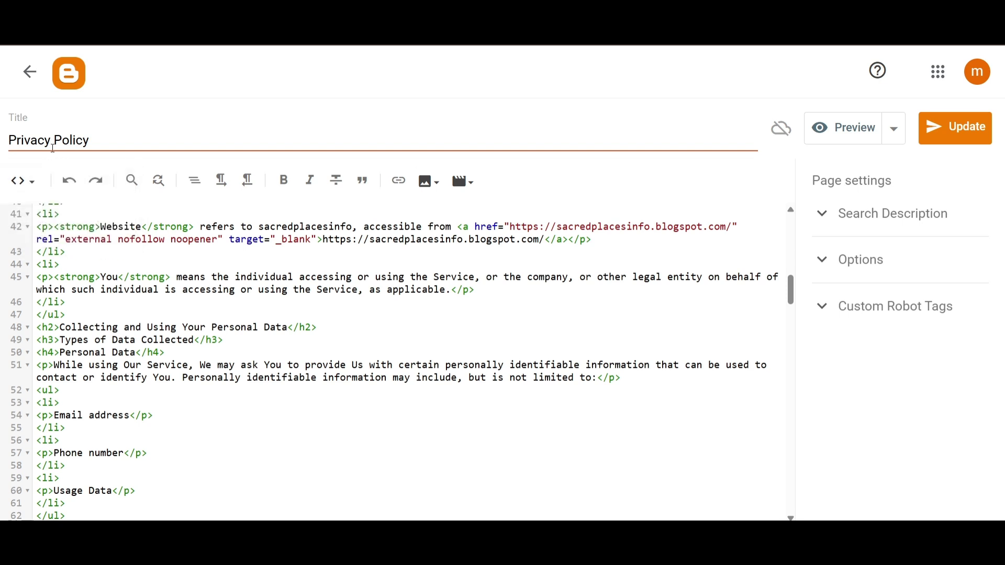
click(906, 226)
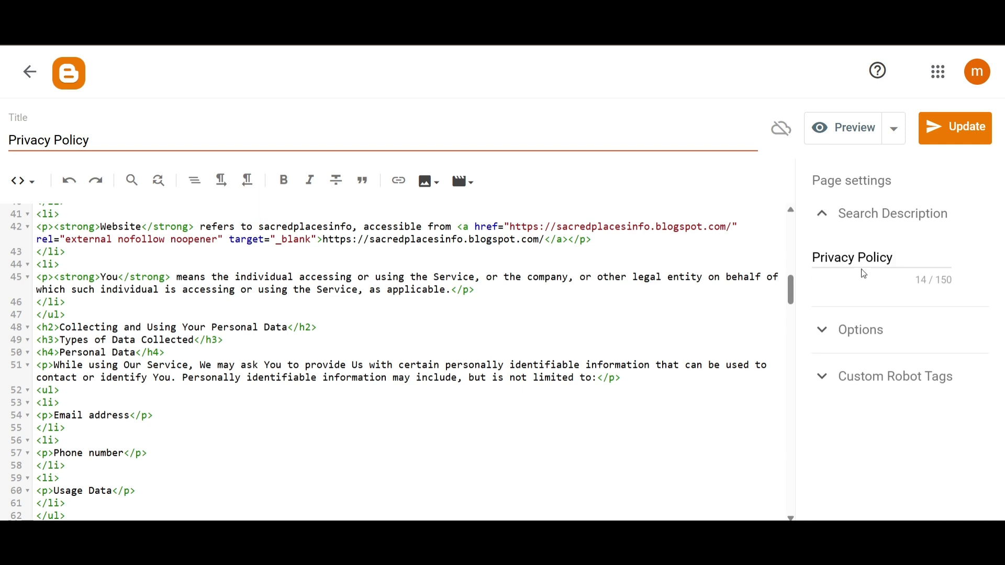
click(858, 376)
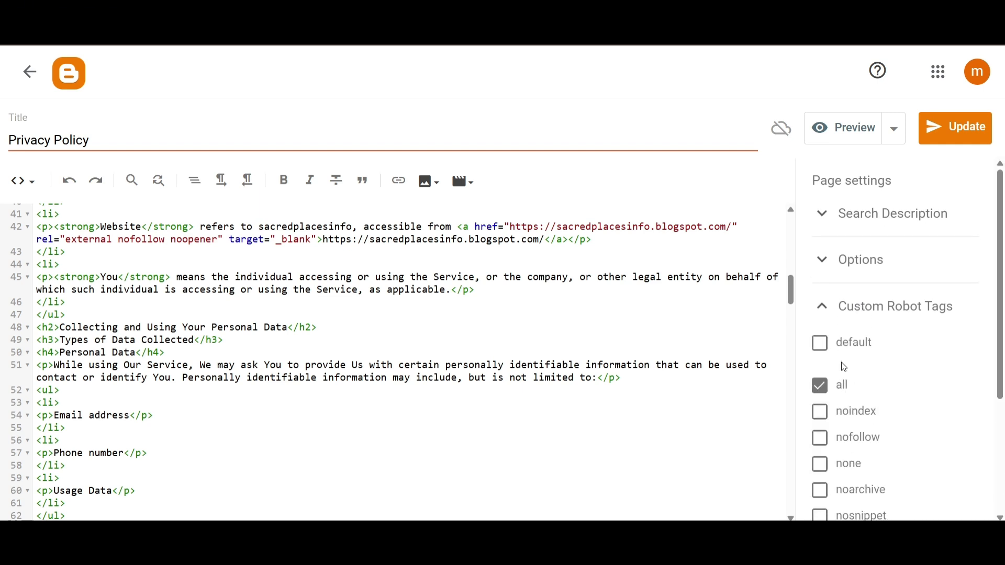
scroll(845, 402, down, 3)
scroll(849, 362, up, 1)
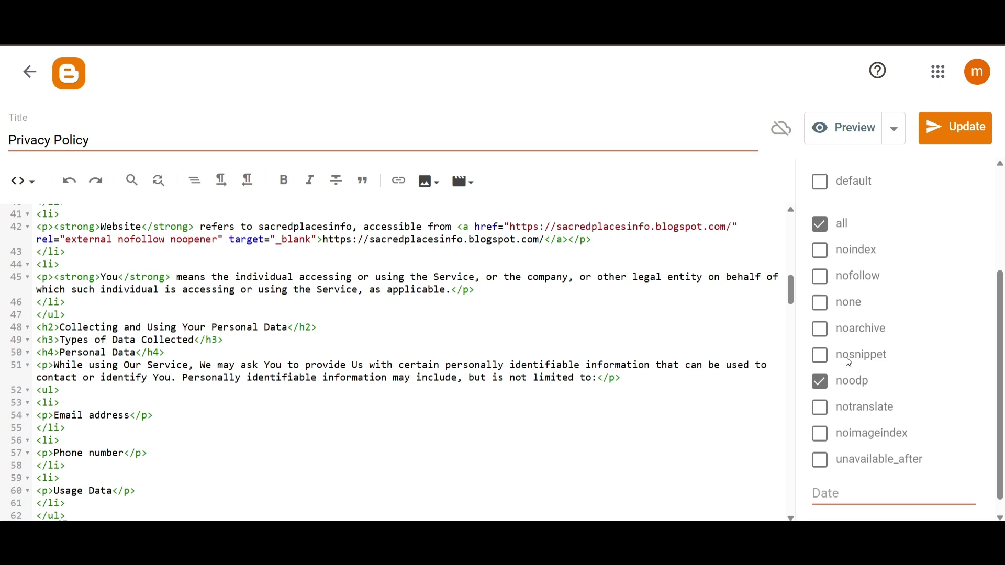
scroll(849, 362, up, 3)
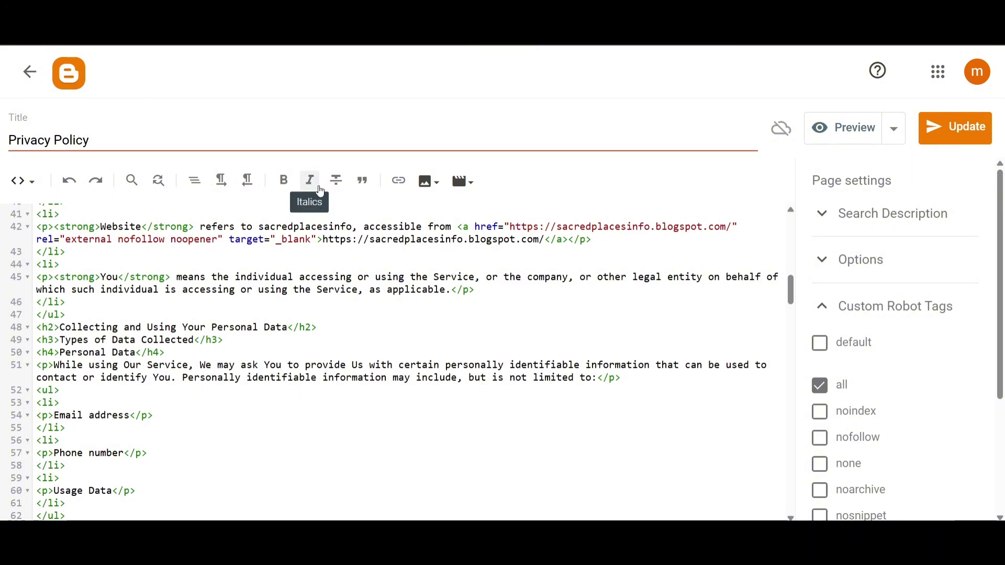
Leave the page editor discarding the unsaved changes, and view the published Privacy Policy page on the blog
click(29, 72)
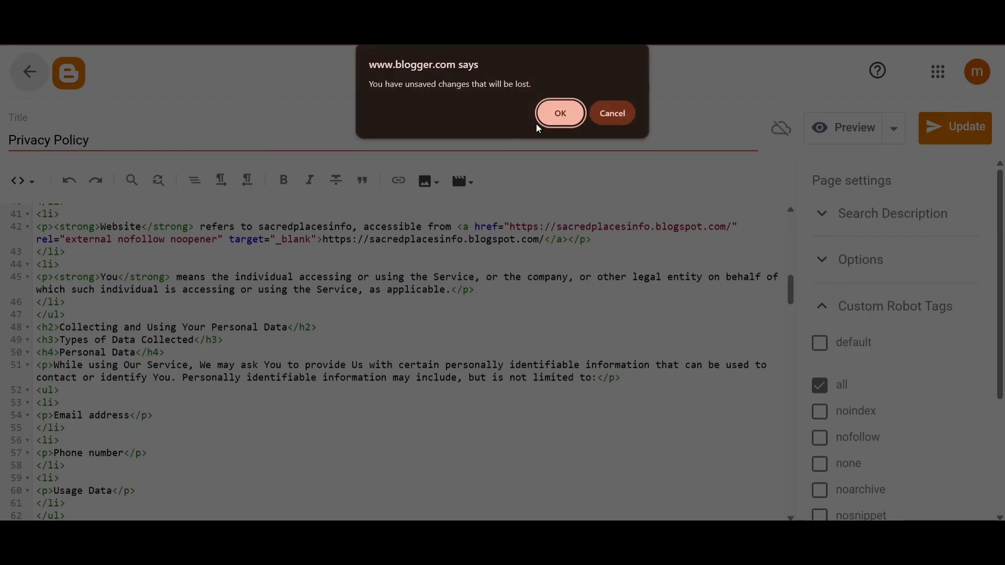
click(555, 115)
click(410, 222)
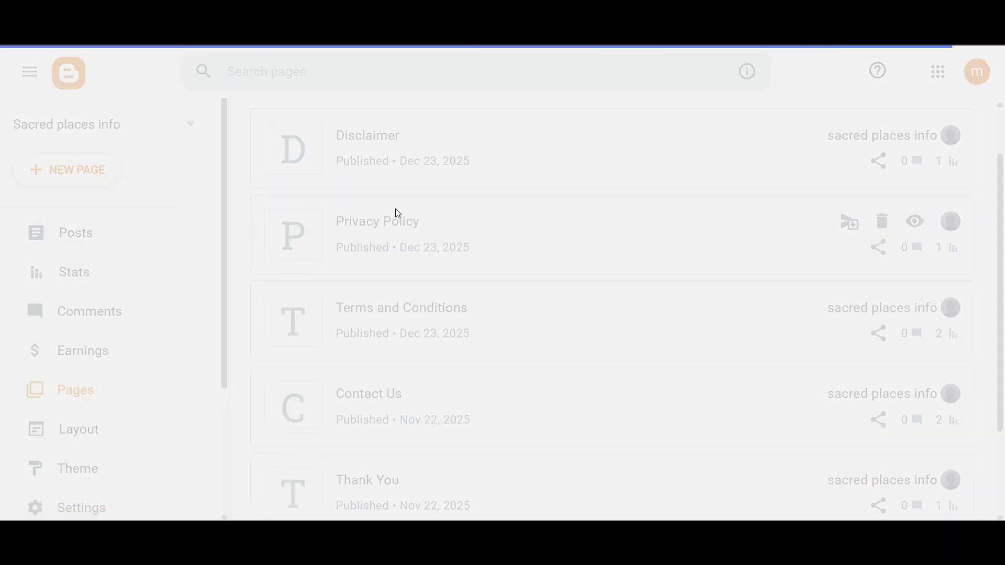
click(31, 72)
mouse_move(596, 242)
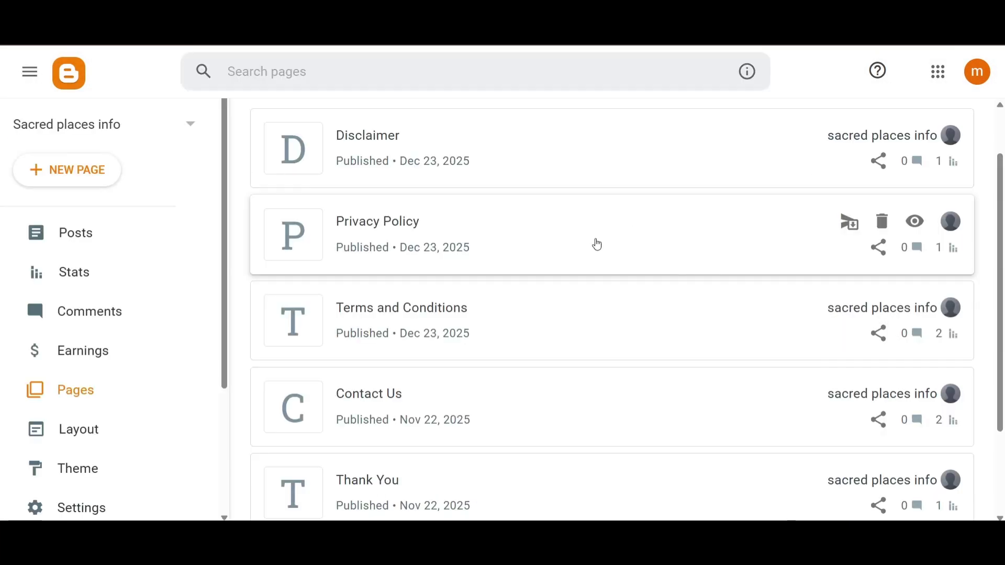
click(924, 230)
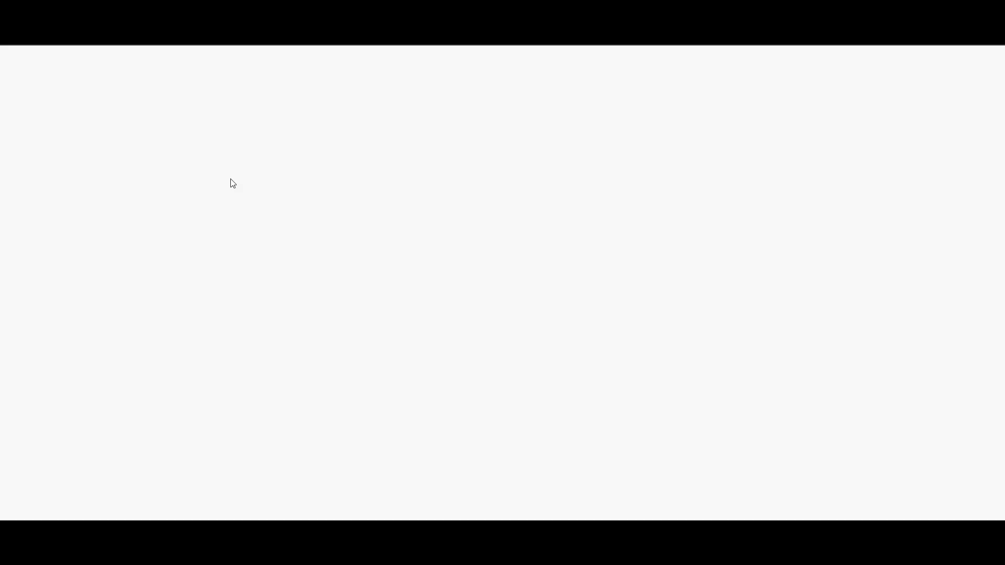
scroll(323, 307, down, 3)
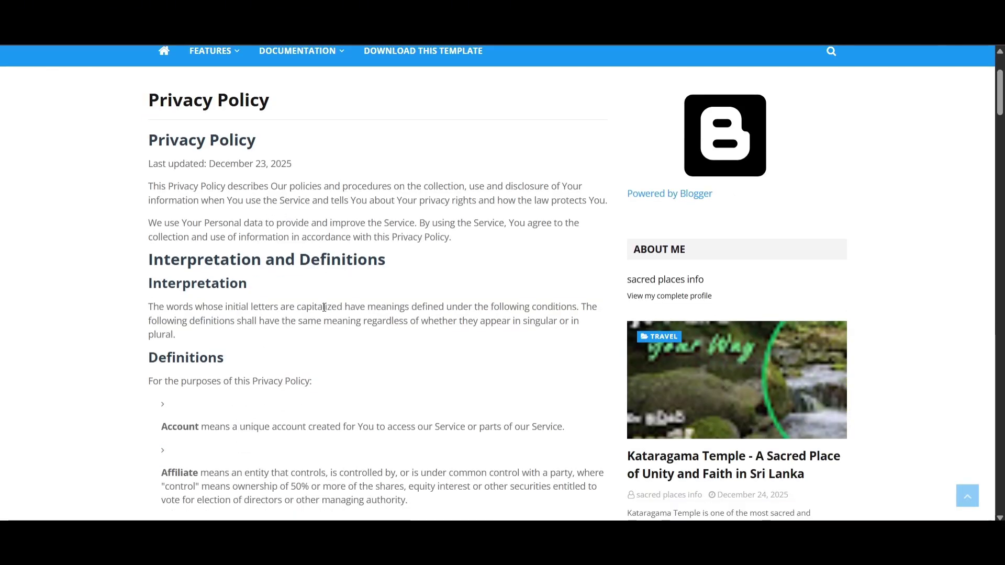
scroll(324, 307, down, 5)
scroll(314, 309, up, 5)
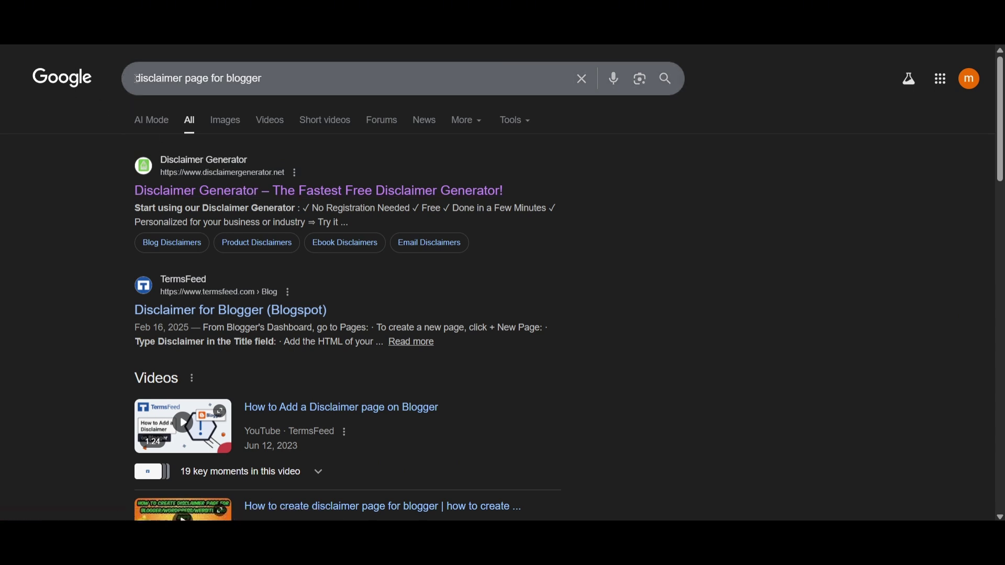
Open the Disclaimer Generator site from the "disclaimer page for blogger" search results and start generating a disclaimer for a website
drag(135, 79, 268, 79)
click(575, 416)
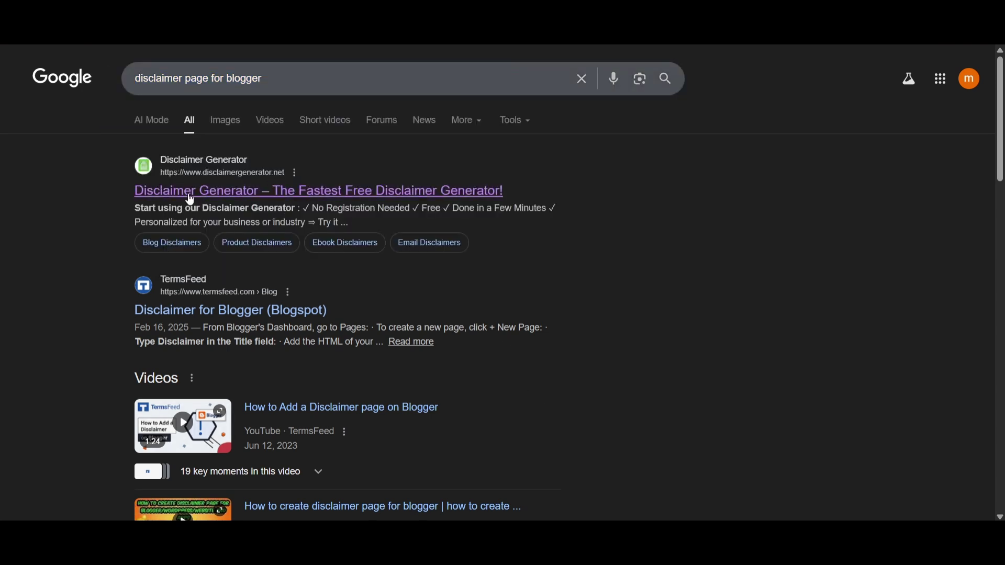
click(260, 192)
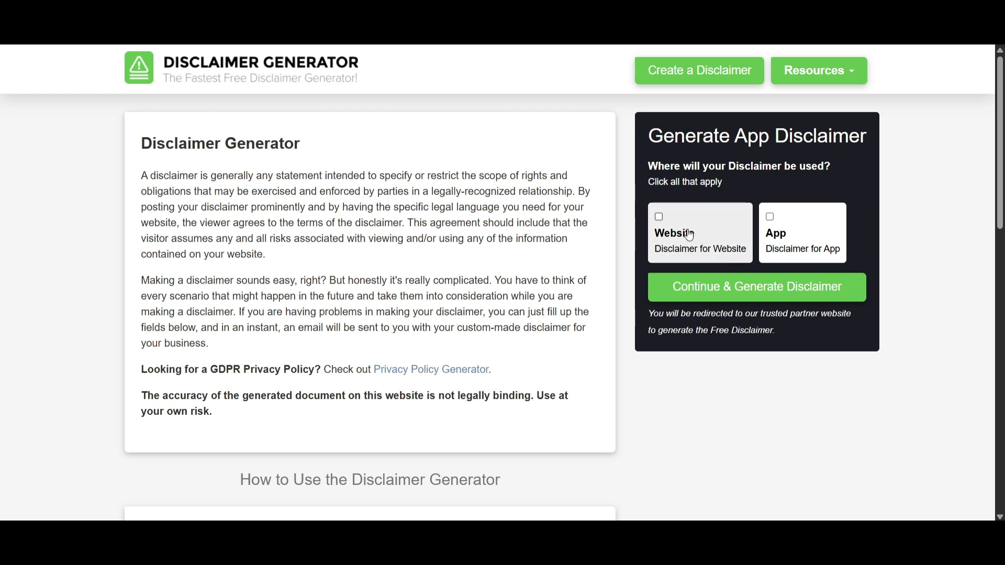
click(659, 217)
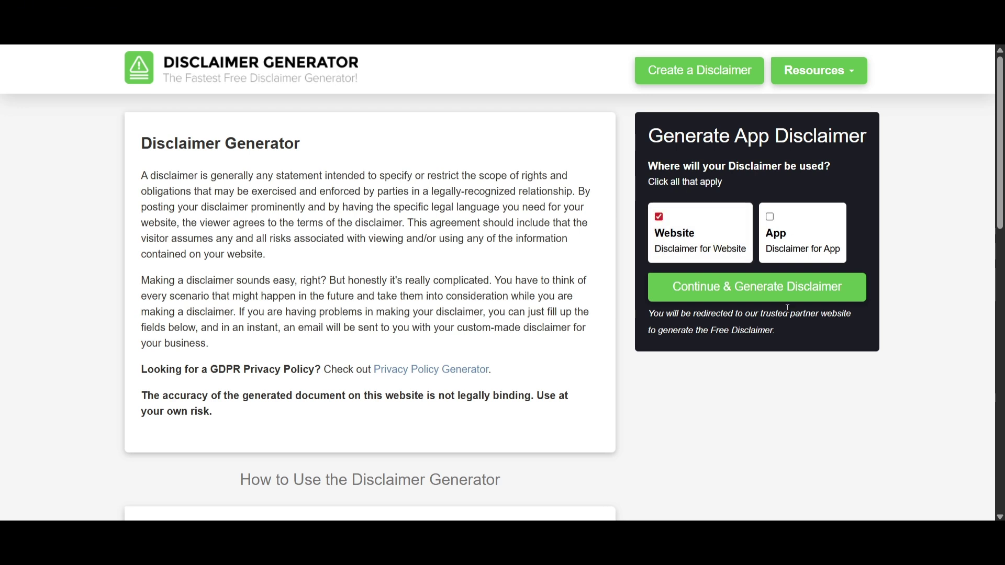
click(715, 294)
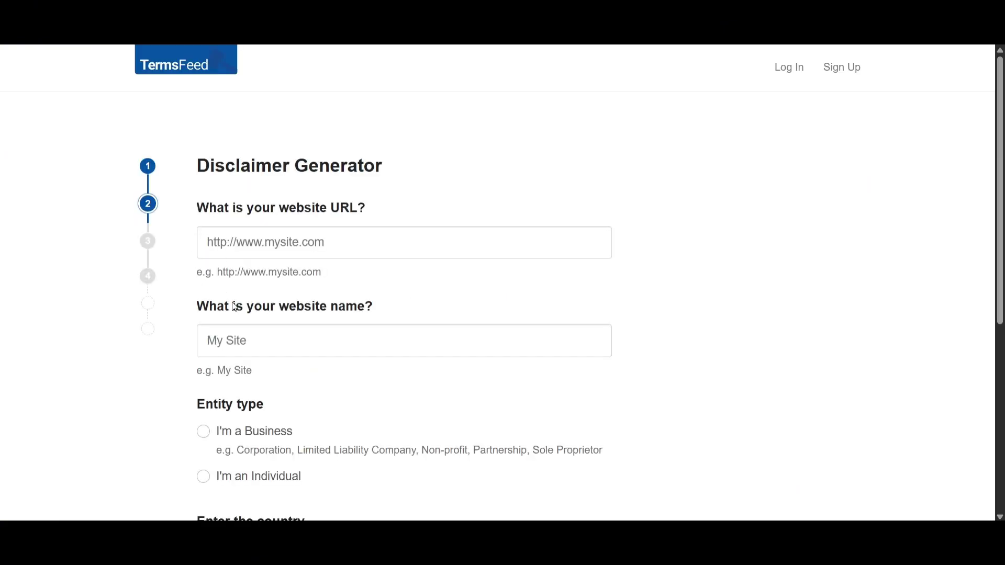
scroll(230, 306, down, 3)
scroll(231, 272, down, 3)
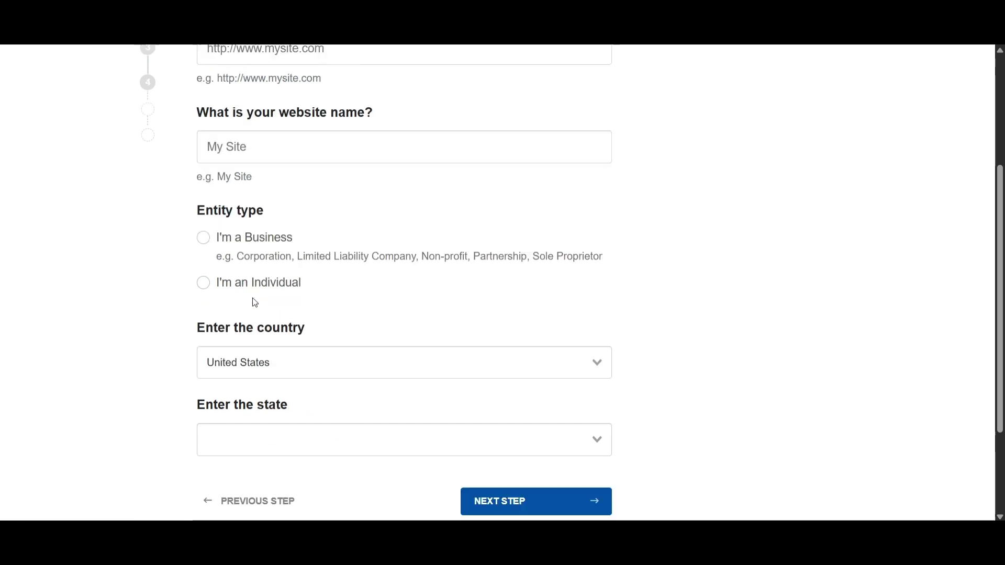
scroll(245, 285, up, 6)
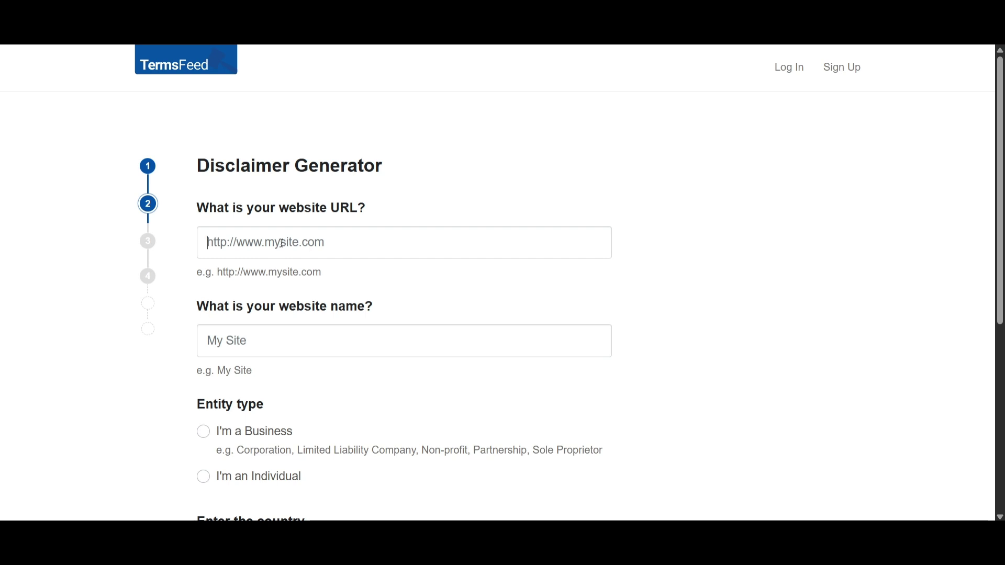
click(281, 244)
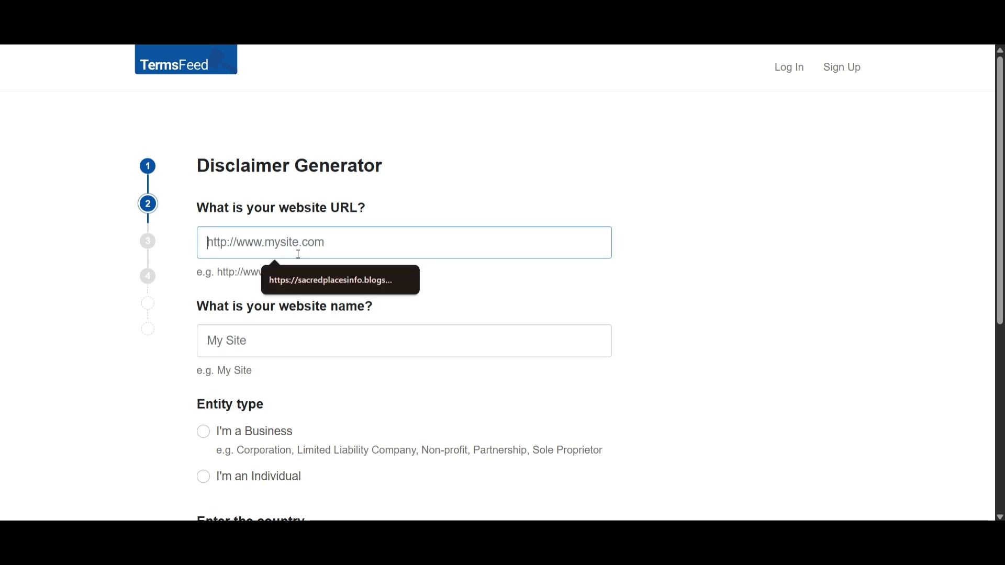
click(322, 283)
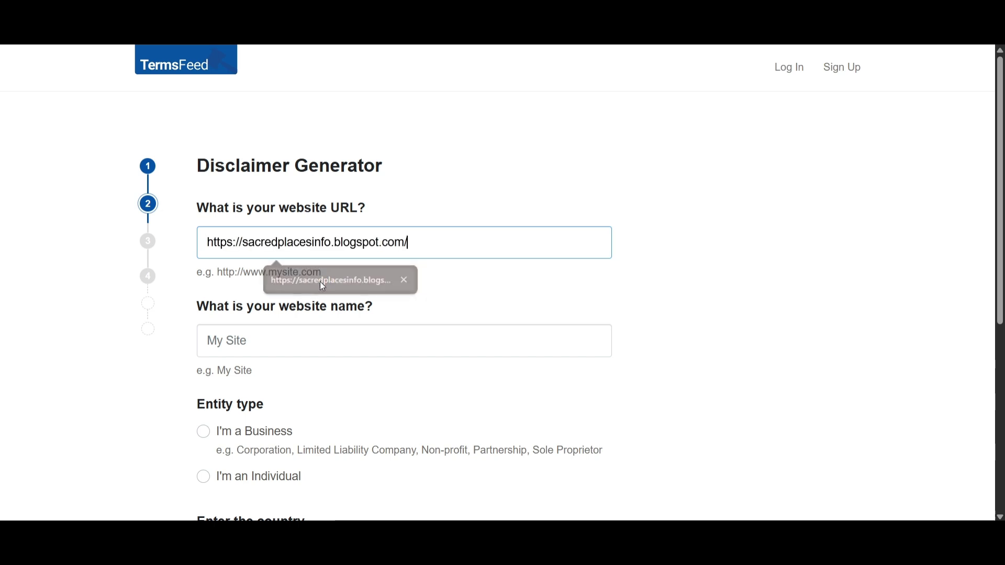
click(298, 341)
click(299, 381)
Set the entity type to Individual and the country to Sri Lanka, and continue to the third step
scroll(300, 384, down, 1)
scroll(301, 385, down, 2)
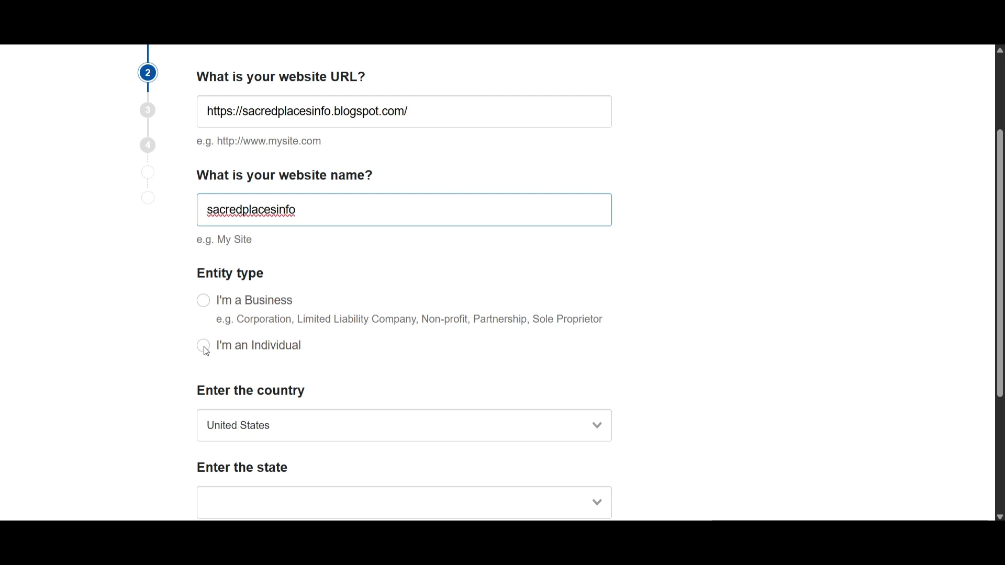
click(204, 347)
scroll(272, 349, down, 2)
click(283, 350)
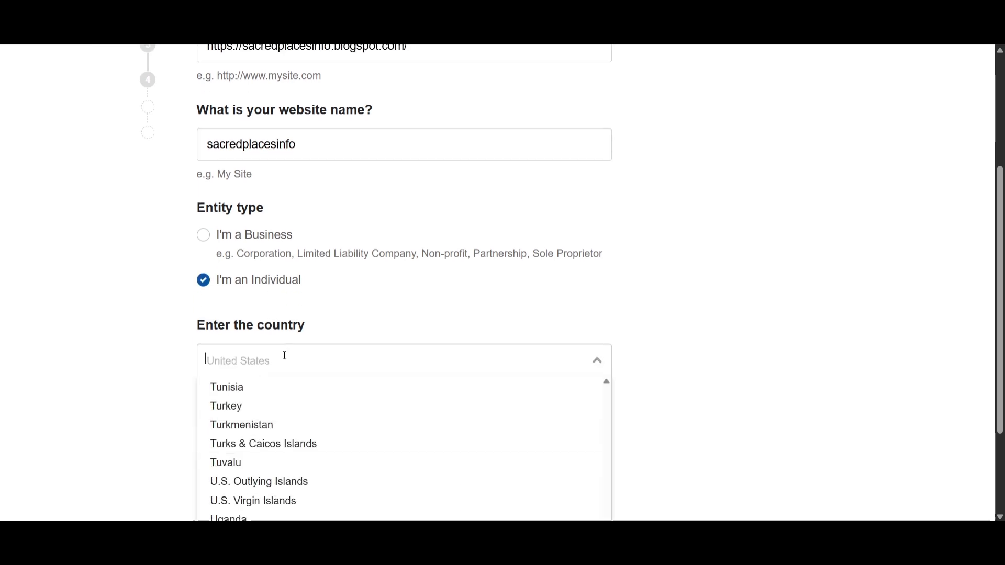
scroll(285, 414, up, 5)
scroll(283, 427, up, 6)
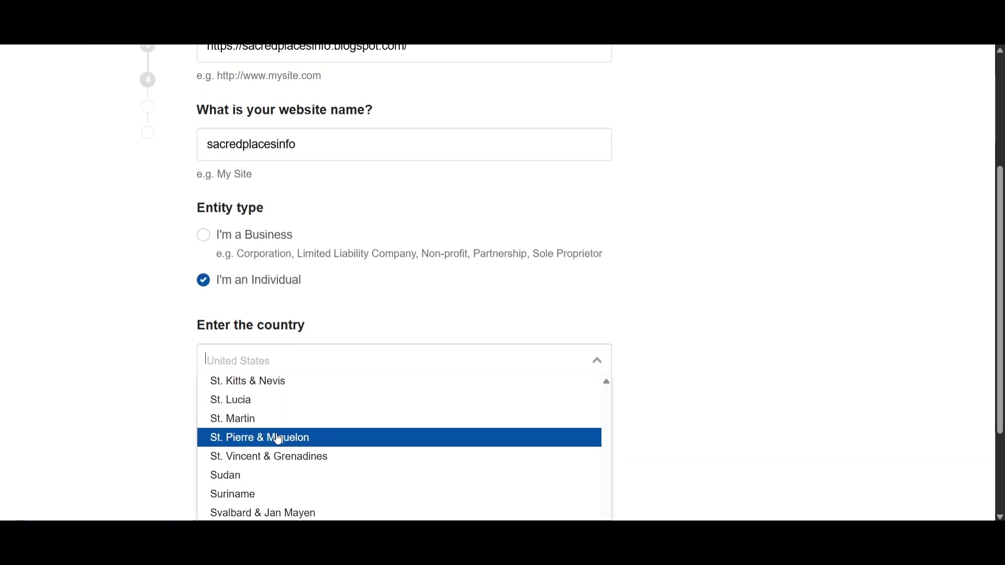
click(246, 398)
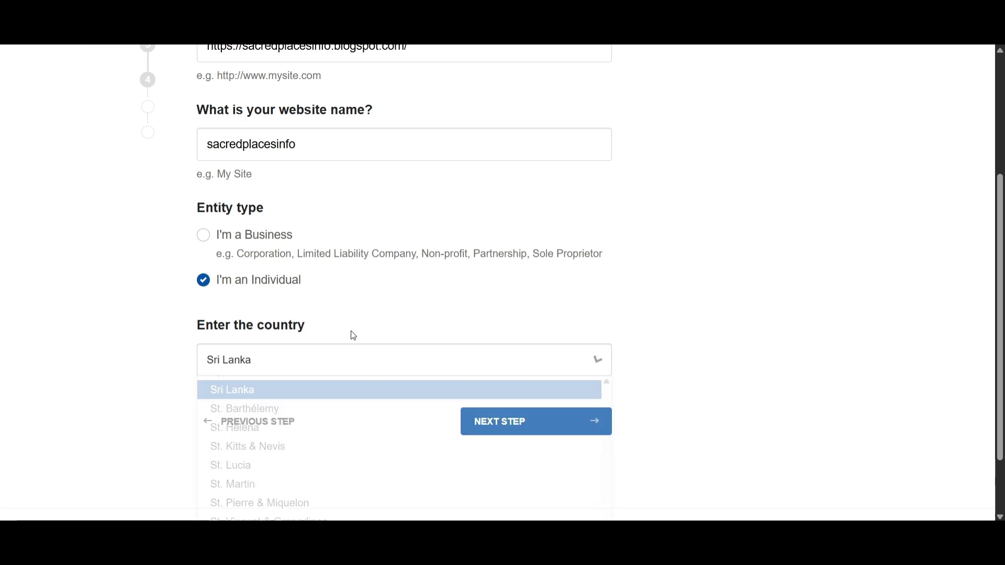
scroll(445, 345, down, 1)
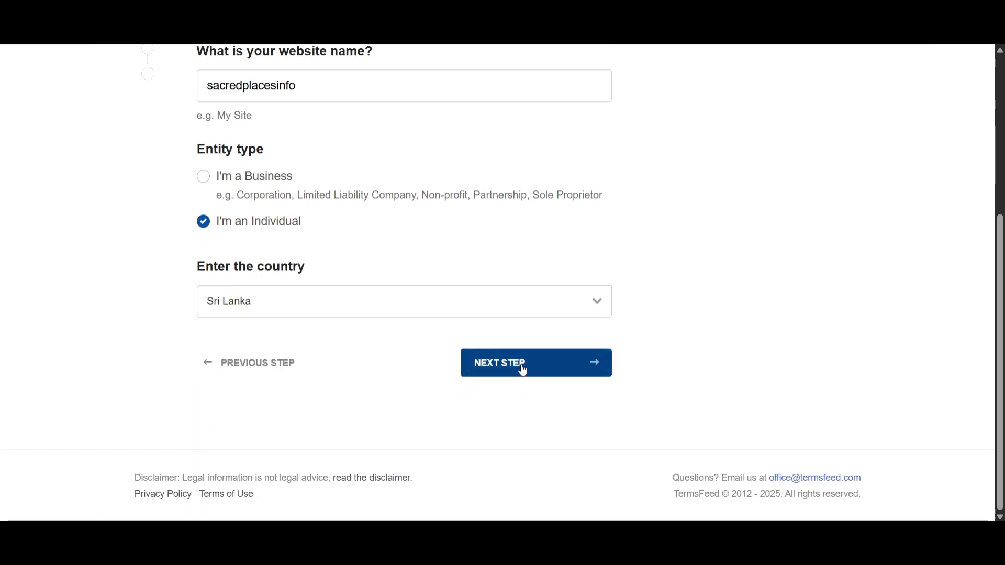
click(518, 376)
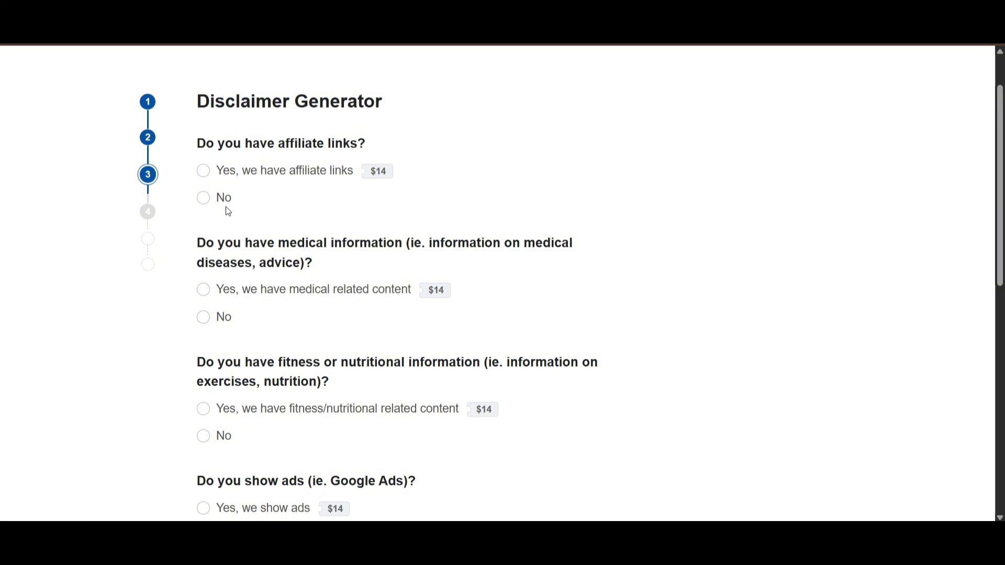
Answer No to the questions on affiliate links, medical information, fitness or nutritional information, ads and paid reviews
scroll(228, 212, down, 4)
scroll(198, 132, up, 2)
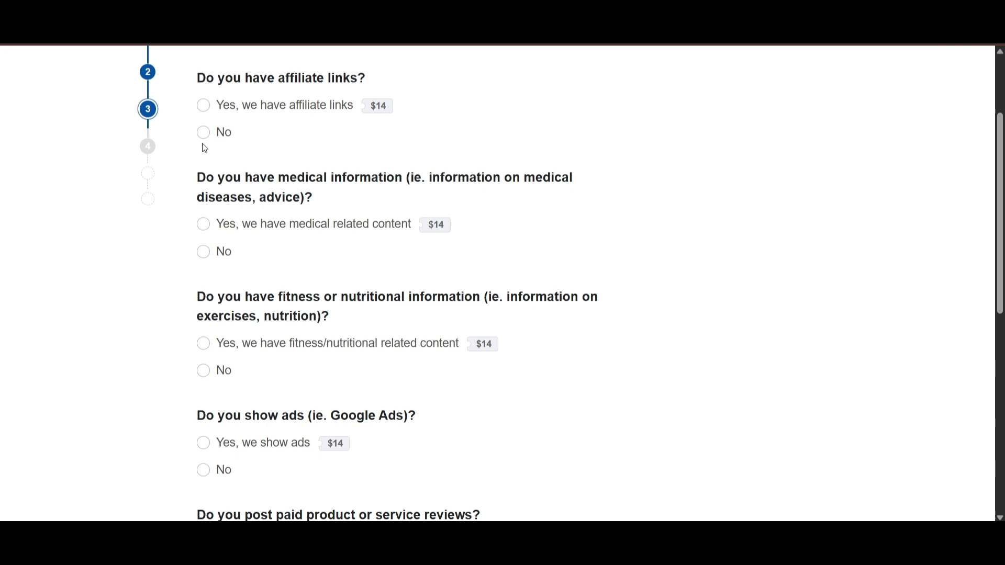
click(204, 134)
click(203, 252)
scroll(207, 332, down, 1)
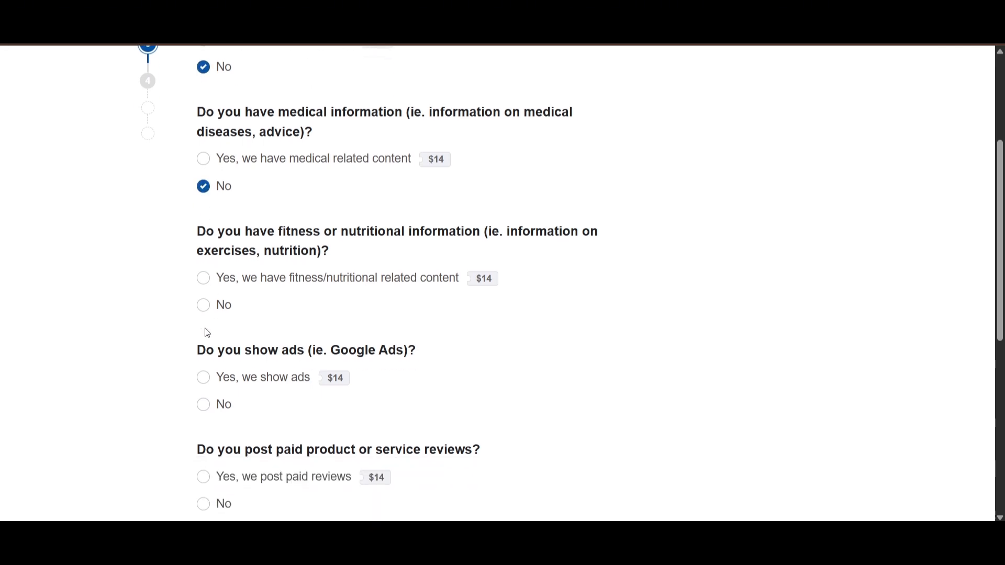
click(205, 306)
click(205, 405)
scroll(201, 376, down, 3)
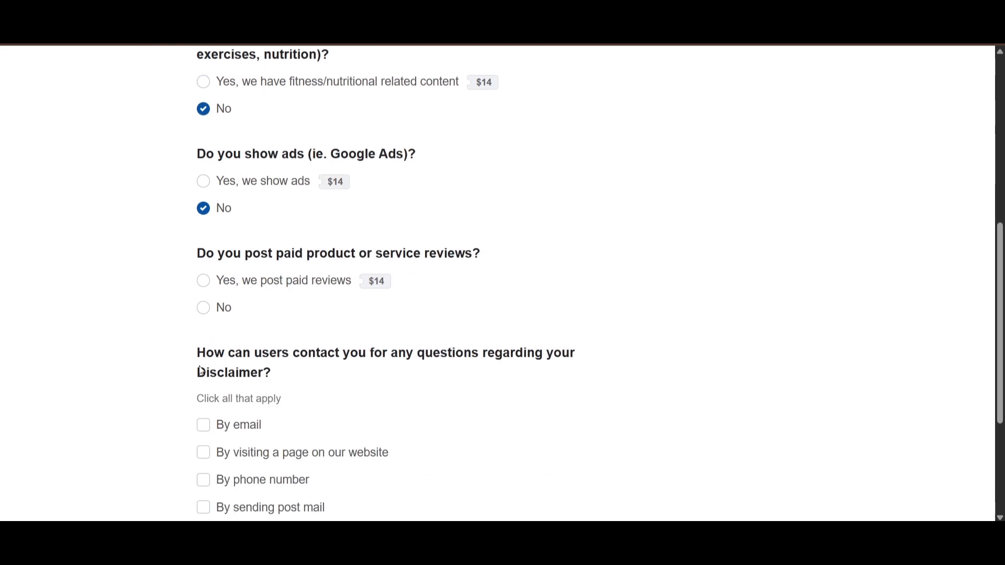
click(204, 308)
scroll(250, 331, down, 2)
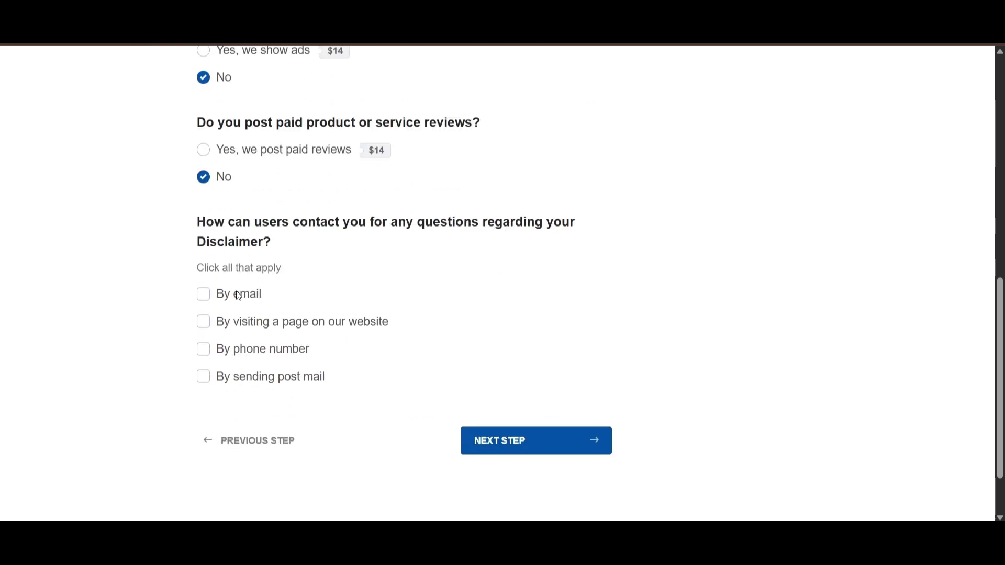
Choose email as the contact method for disclaimer questions, fill in the contact email address, and continue to the fourth step
click(208, 299)
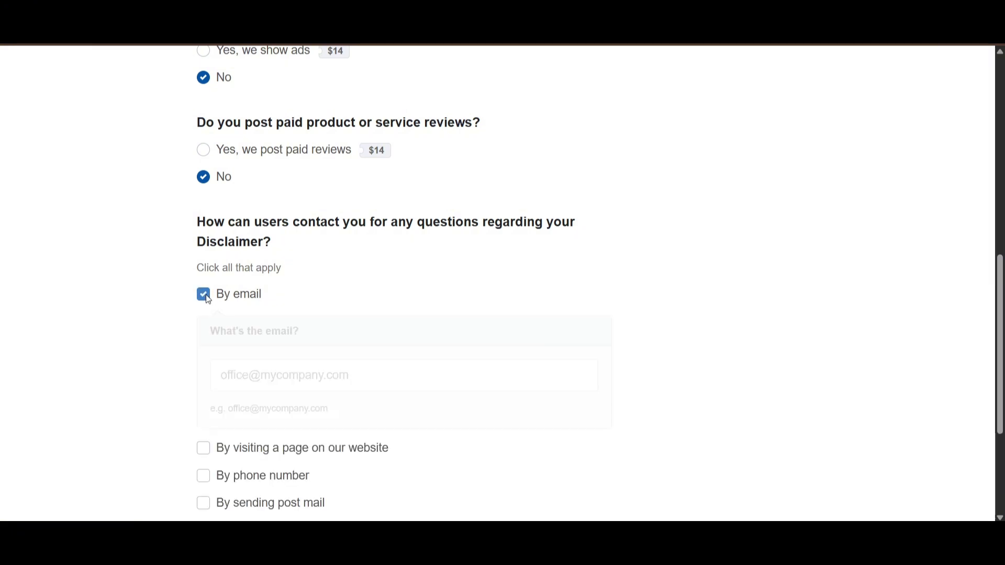
click(251, 369)
click(309, 411)
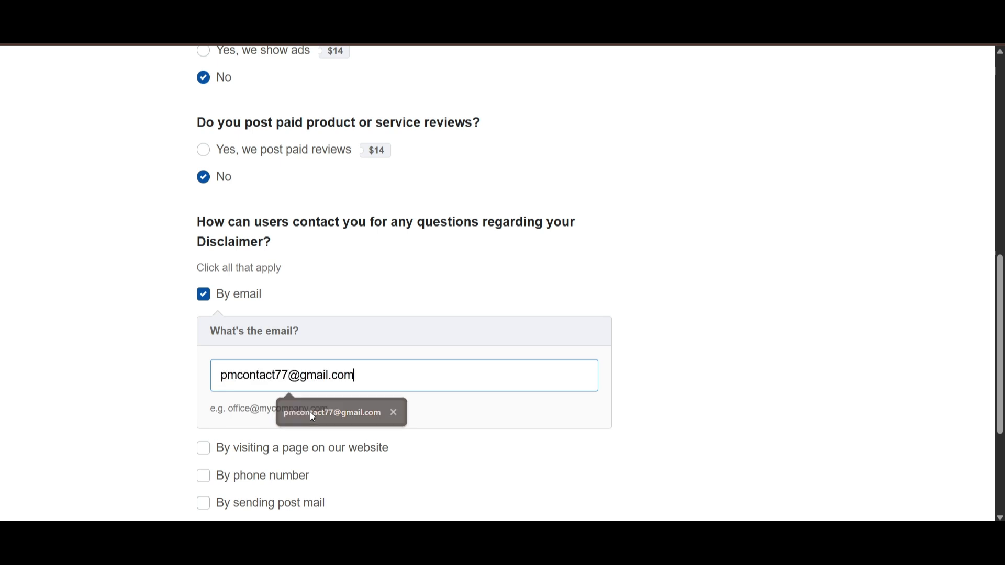
scroll(405, 359, down, 2)
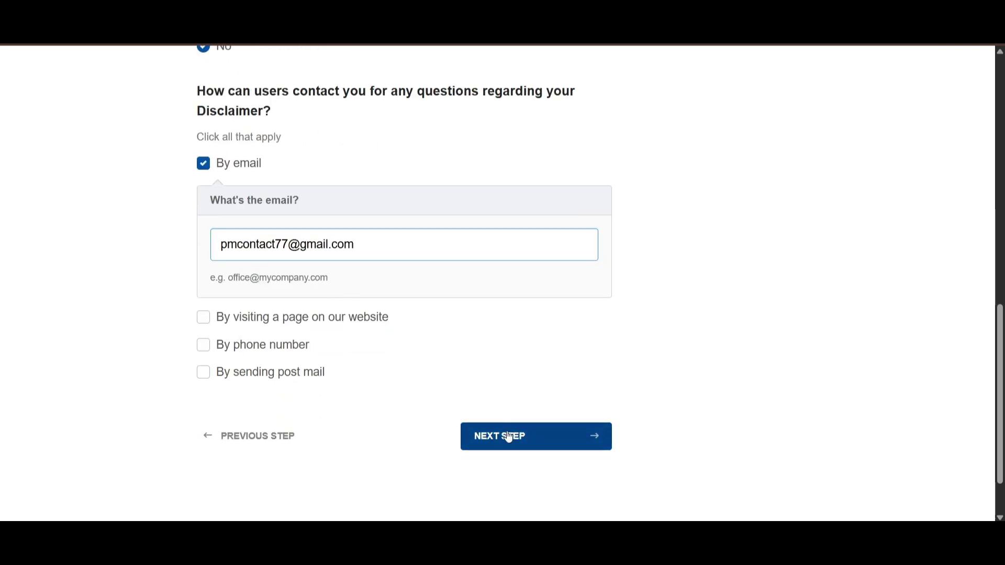
click(537, 438)
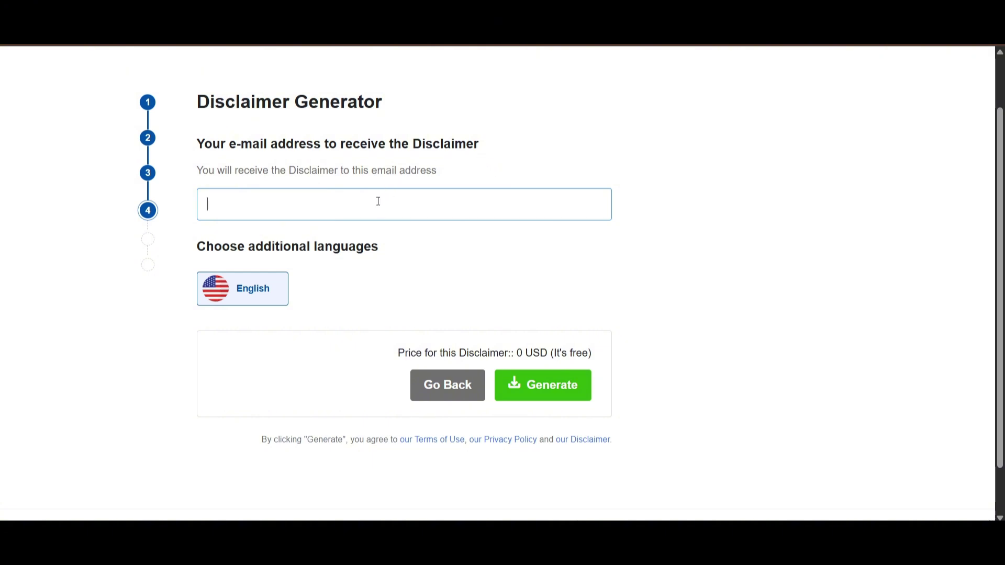
Enter the email address that receives the disclaimer and generate the free English version
click(357, 209)
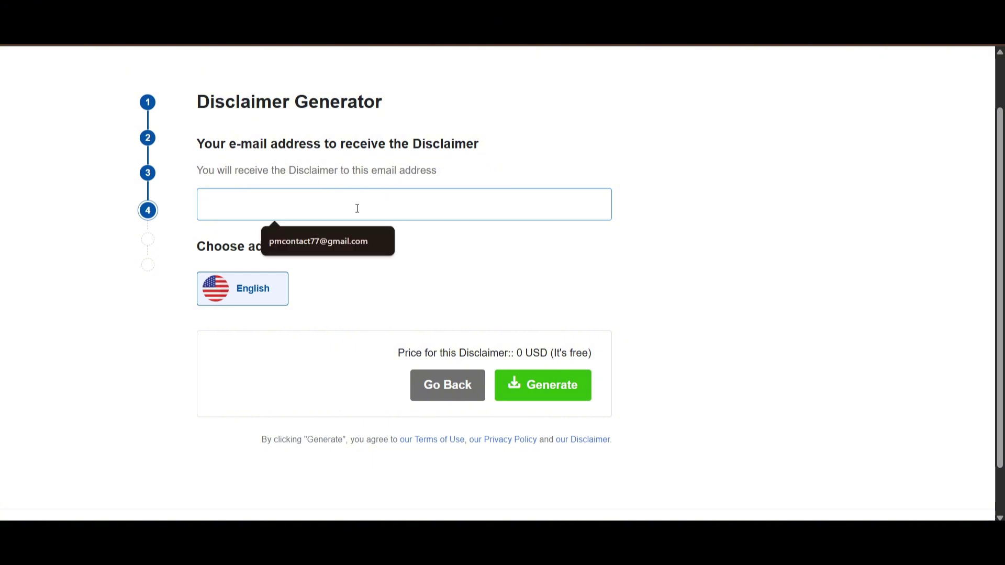
click(332, 240)
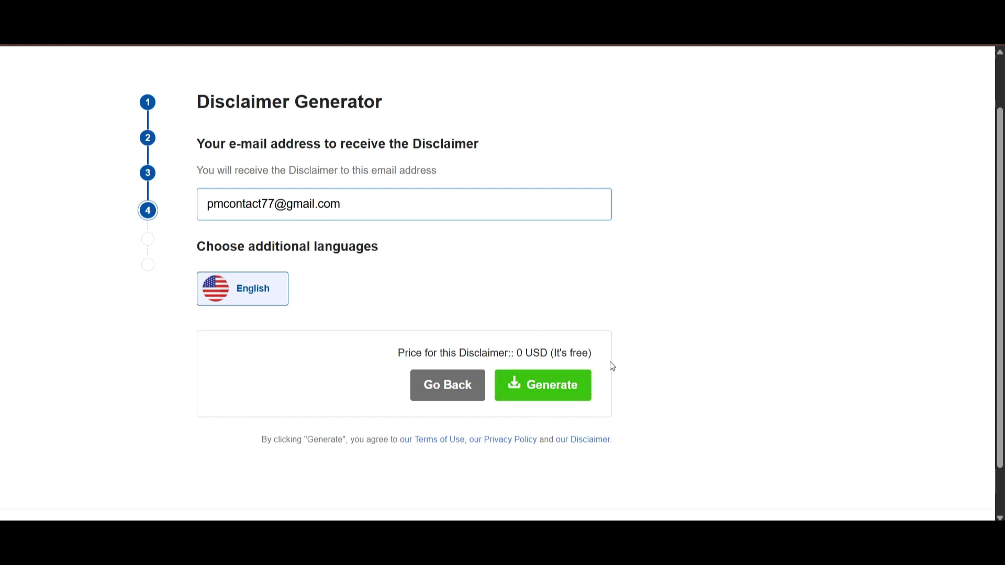
click(549, 382)
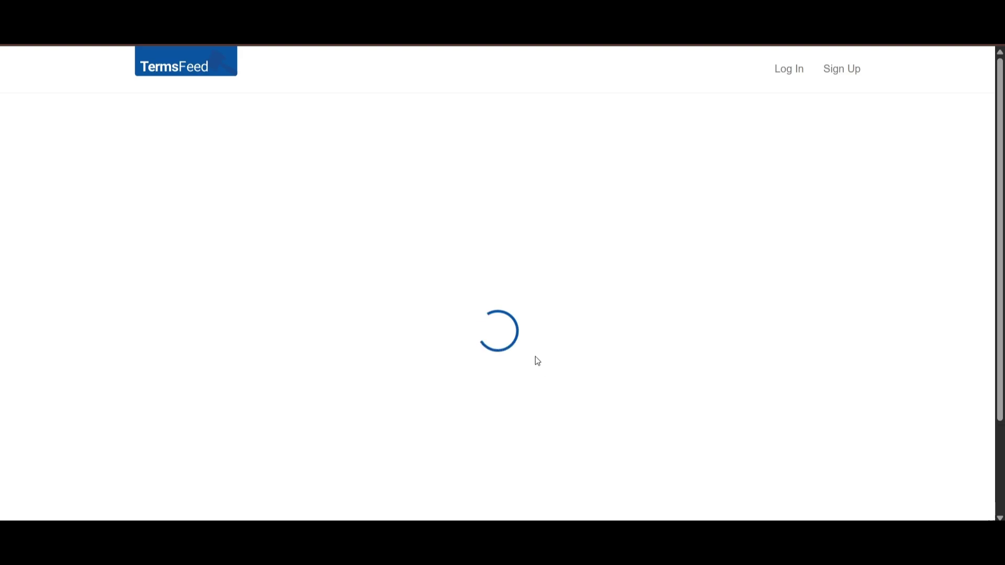
Transfer the generated disclaimer HTML to Online Notepad and delete the sentence crediting the Disclaimer Generator
scroll(498, 361, down, 3)
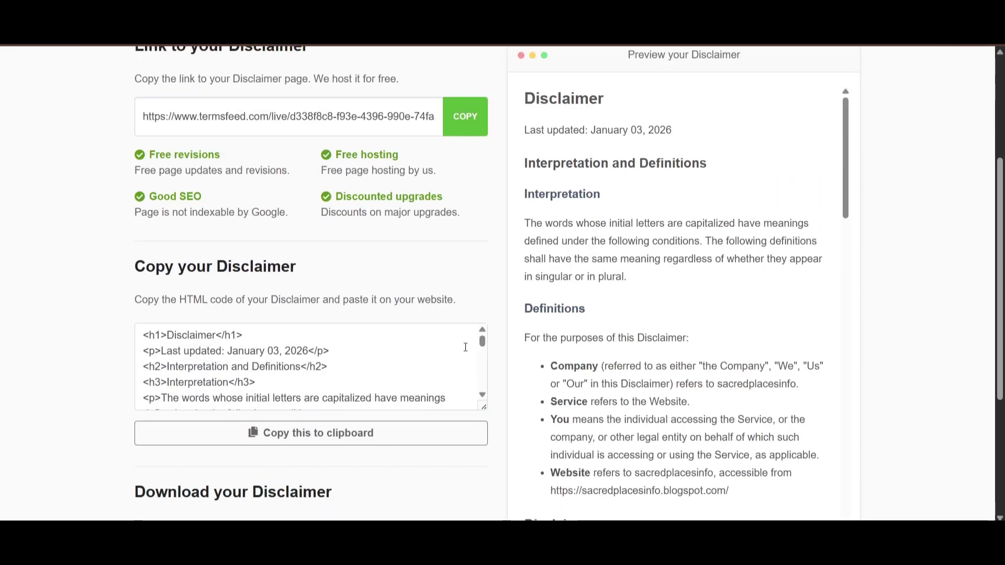
scroll(422, 382, down, 5)
scroll(387, 400, up, 10)
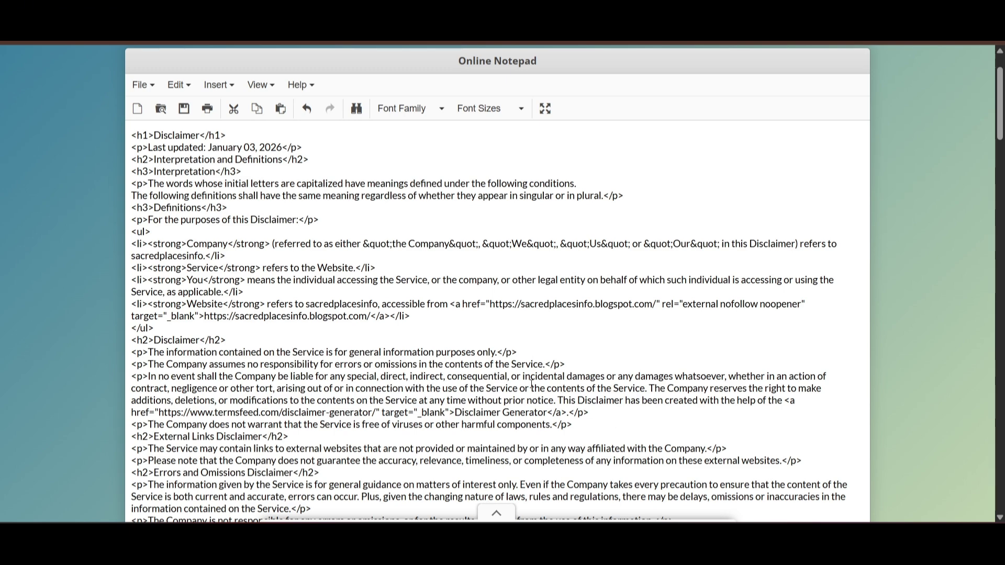
scroll(532, 384, down, 3)
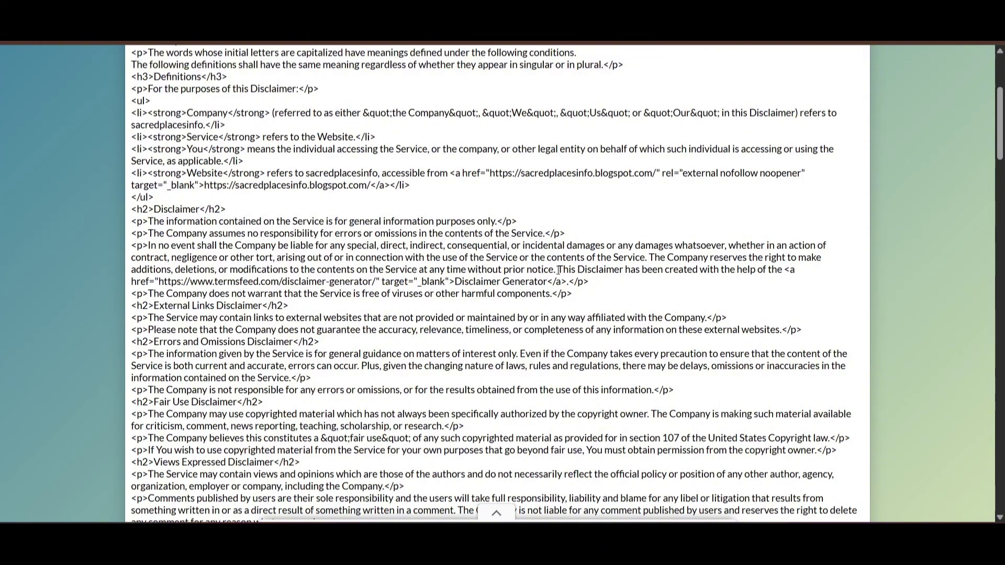
drag(558, 269, 595, 282)
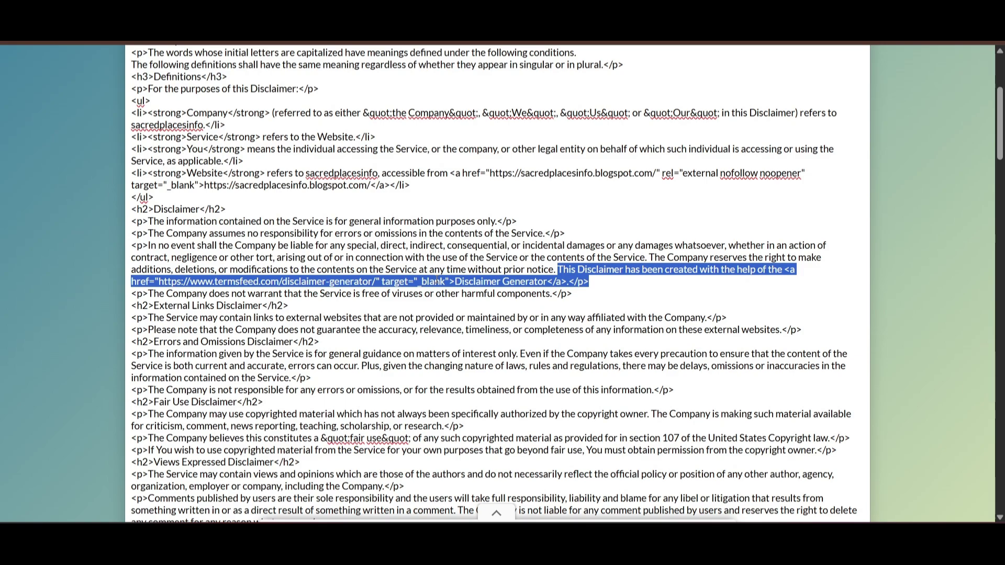
key(BackSpace)
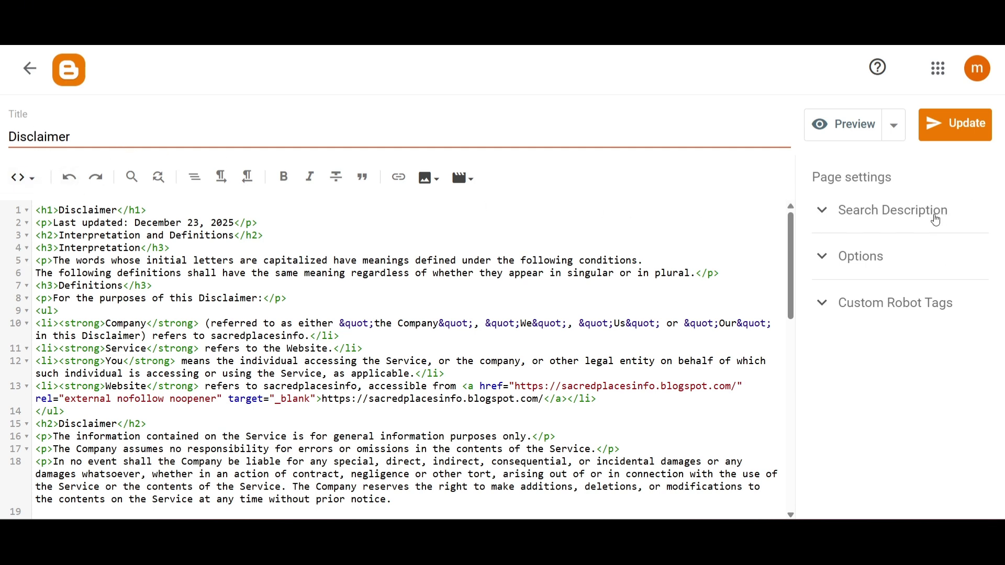
Review the Search Description and Custom Robot Tags settings of the Disclaimer page in Blogger
click(887, 221)
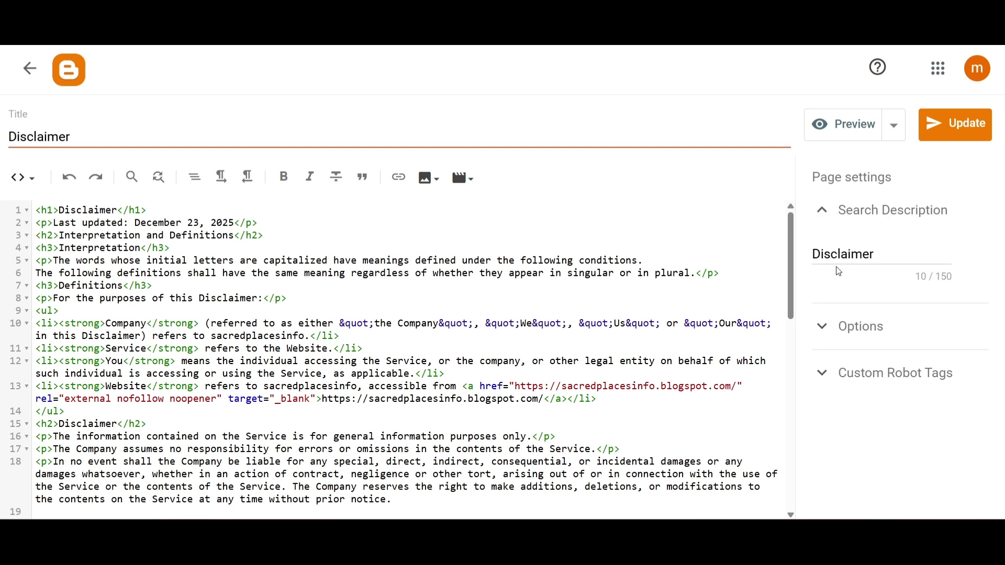
click(857, 381)
scroll(831, 382, down, 3)
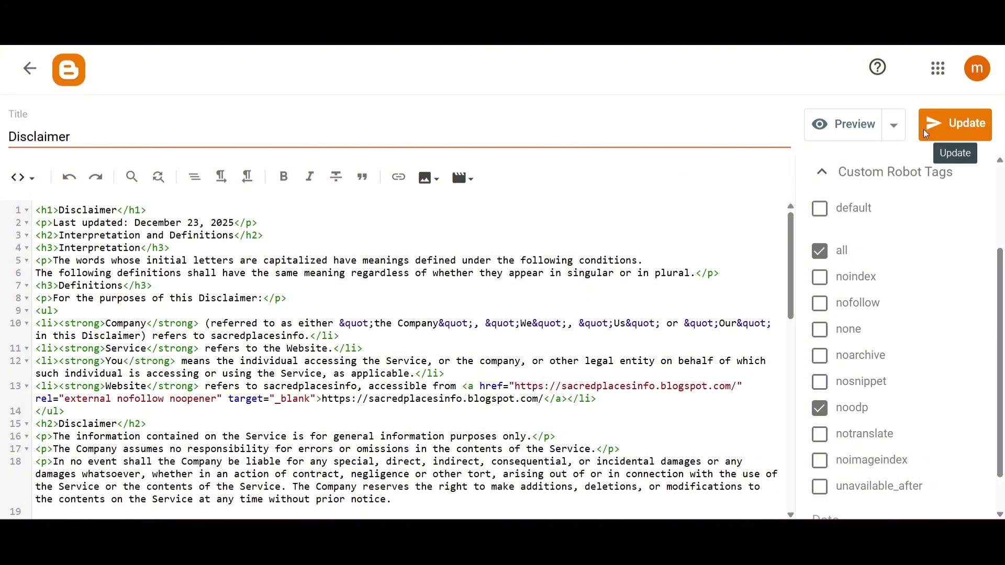
Return to the blog's Pages list and examine the published pages from Disclaimer to About Us
click(30, 84)
scroll(412, 300, down, 2)
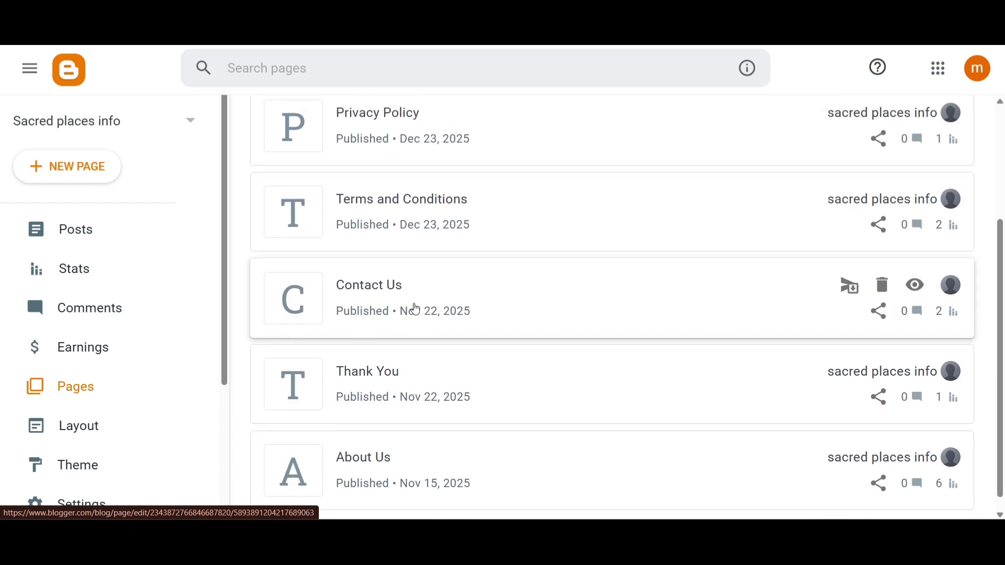
scroll(416, 309, up, 3)
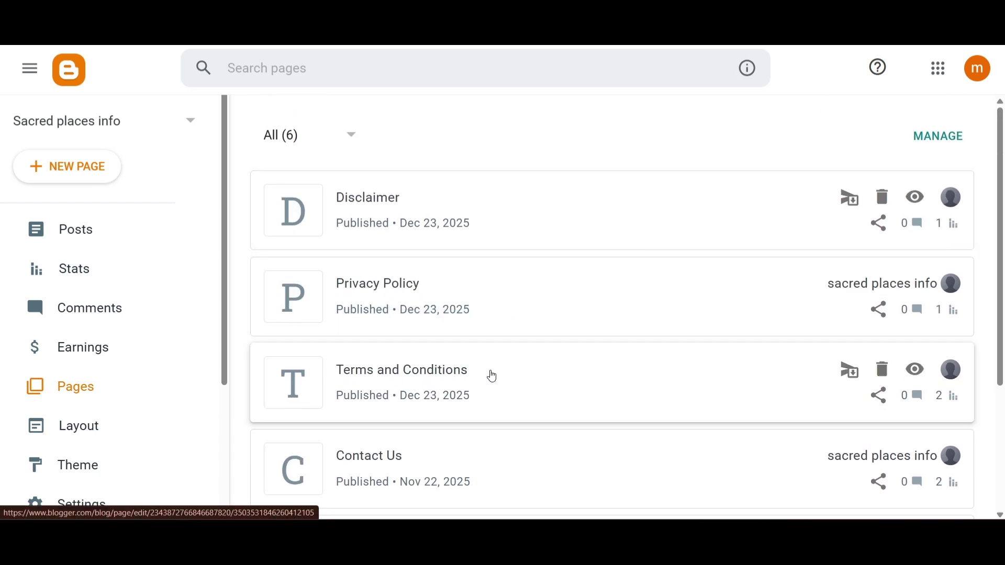
scroll(482, 355, down, 3)
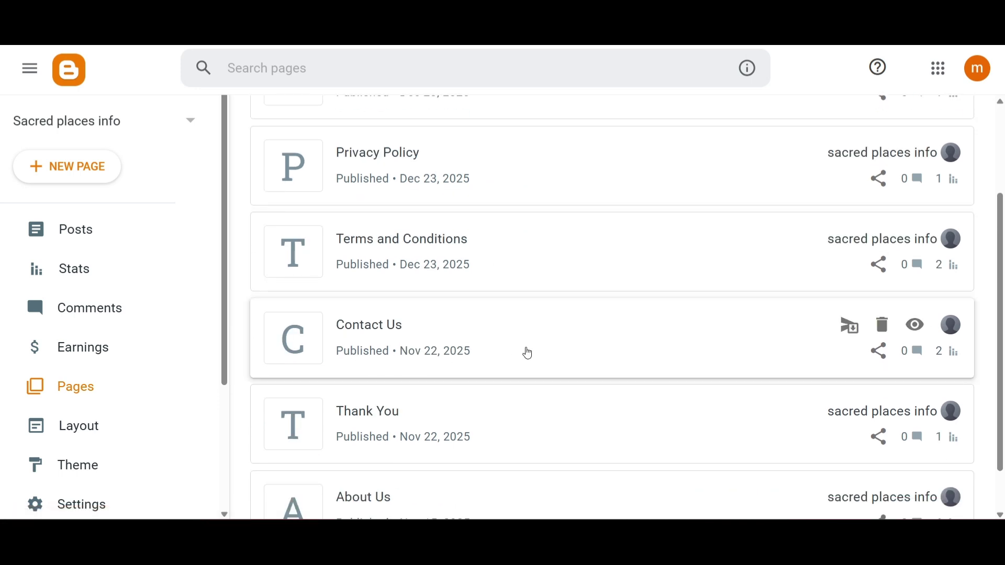
scroll(363, 442, down, 1)
scroll(430, 346, up, 4)
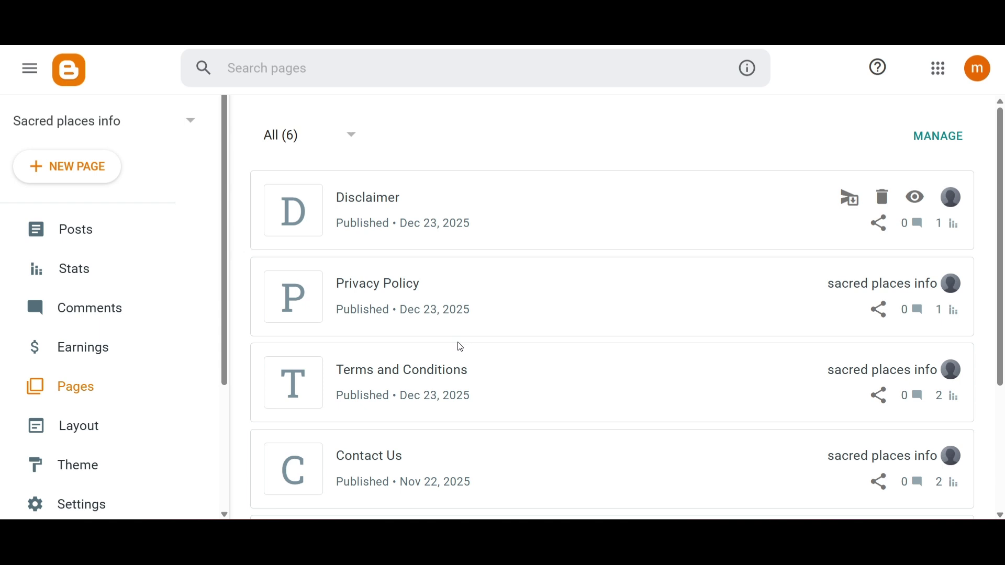
scroll(460, 346, down, 4)
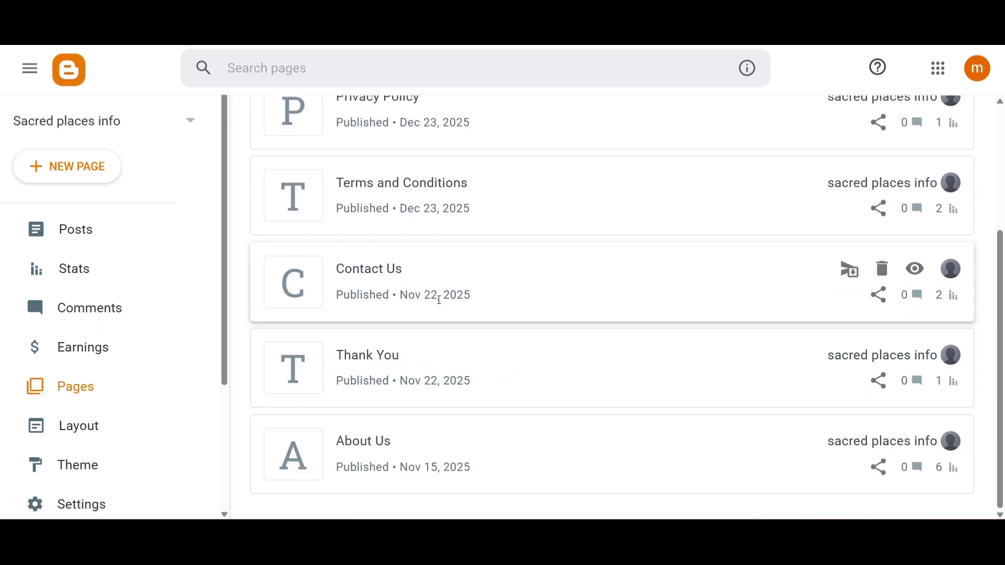
scroll(438, 294, up, 3)
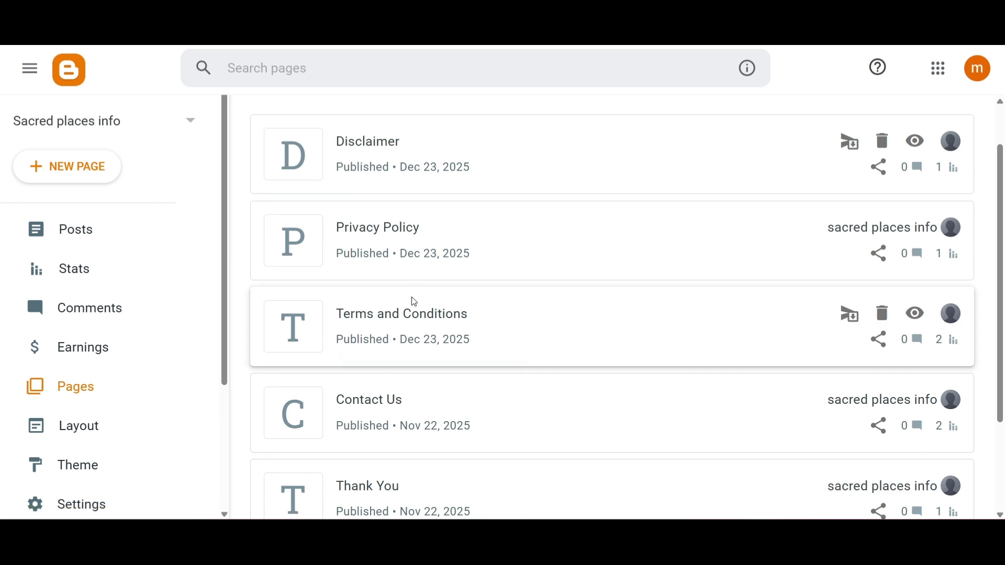
scroll(419, 381, down, 1)
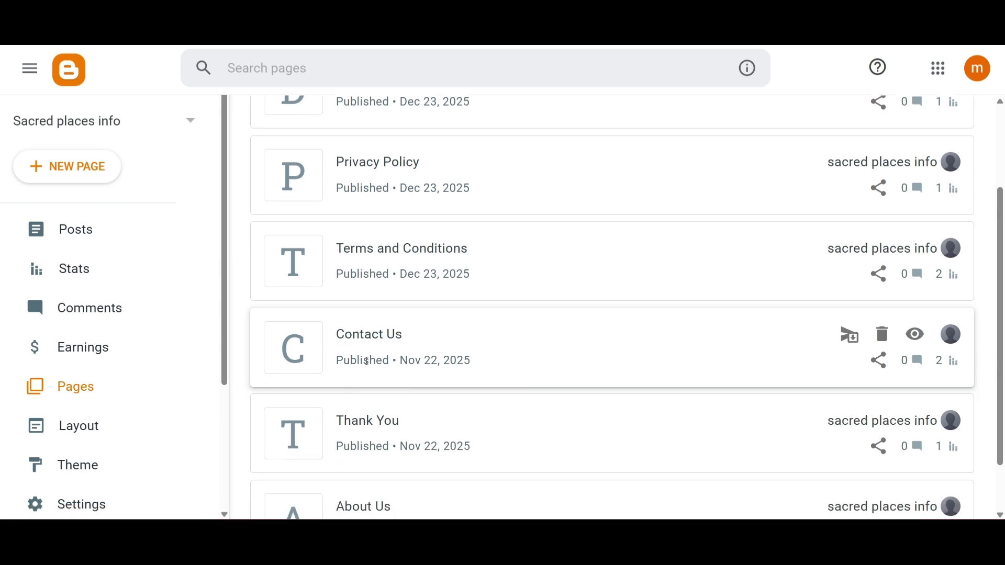
scroll(390, 350, down, 1)
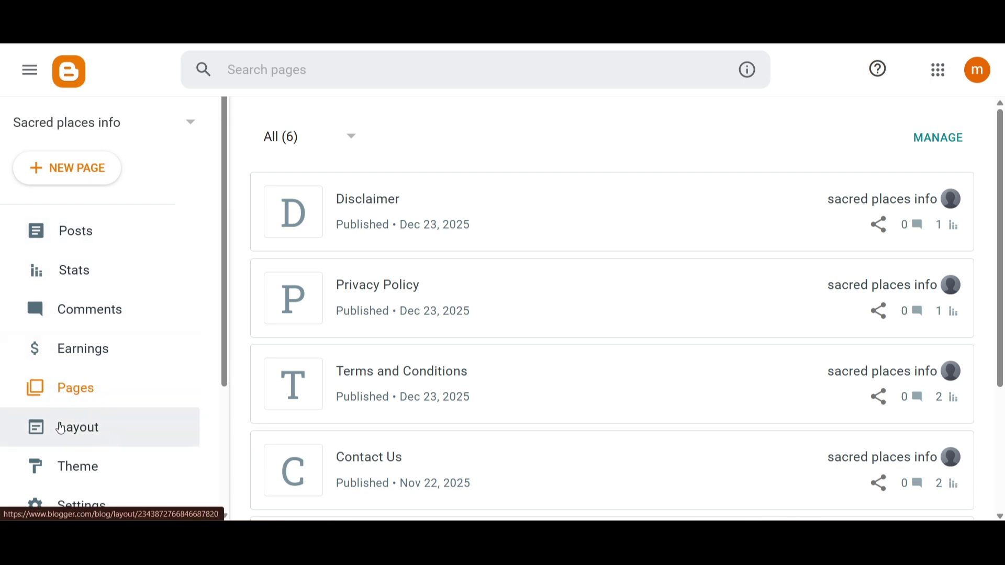
Open the blog's layout and browse the gadgets available for Sidebar Right (A), including Pages, without adding one
click(78, 429)
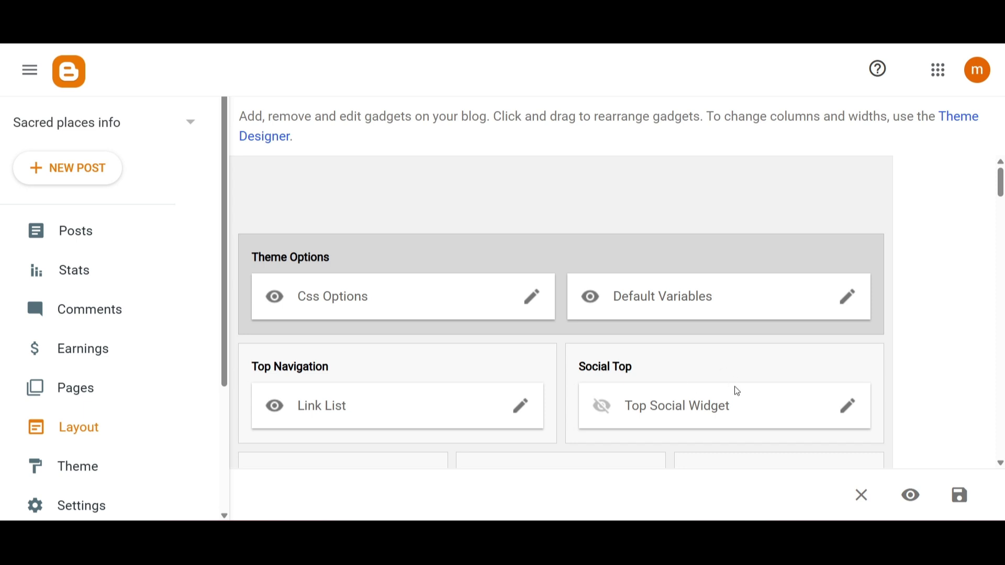
scroll(733, 390, down, 2)
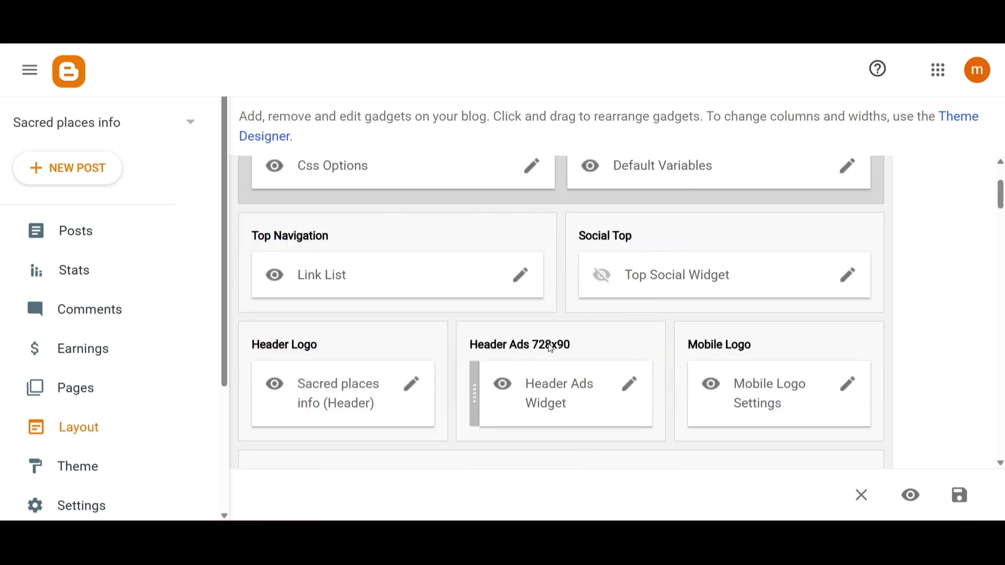
scroll(733, 335, down, 2)
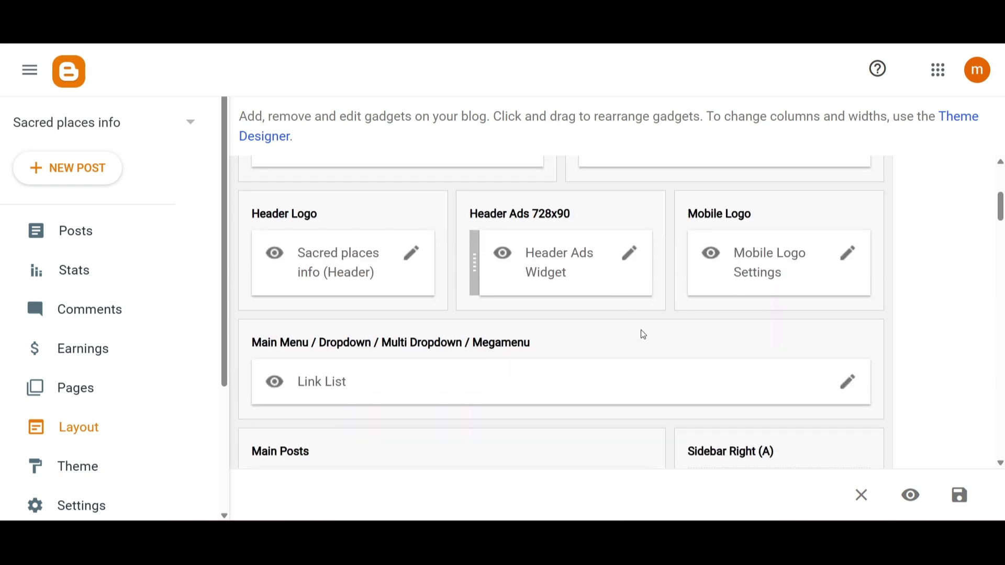
scroll(641, 334, down, 4)
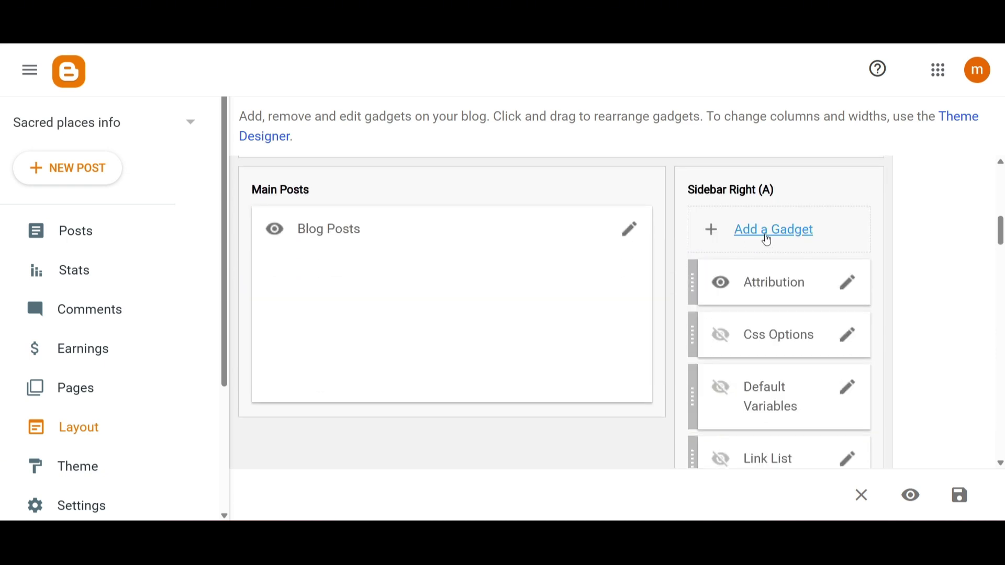
click(766, 238)
scroll(436, 376, down, 8)
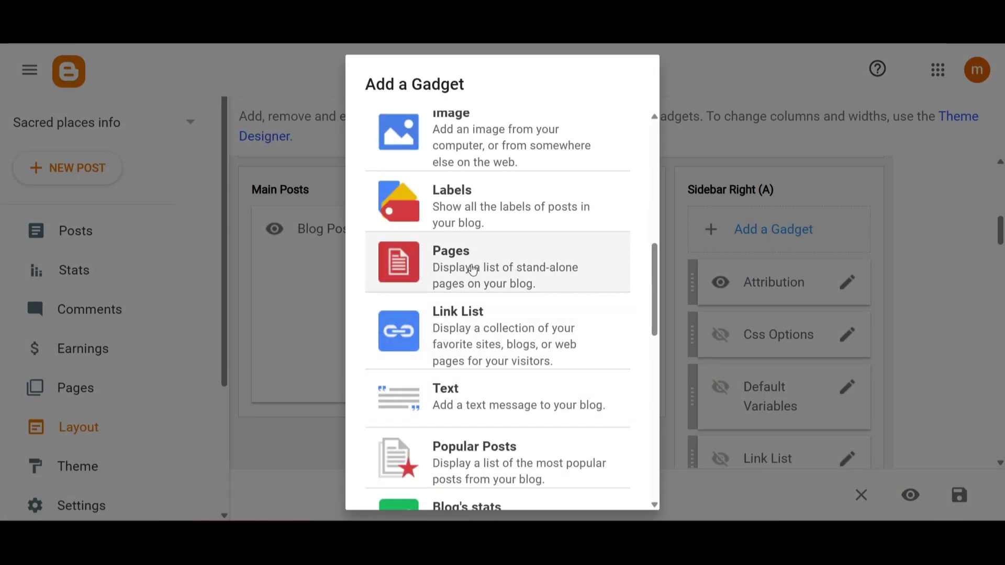
click(940, 240)
Open the Menu Footer Widget's link list for editing and review its page names and URLs
scroll(811, 314, down, 10)
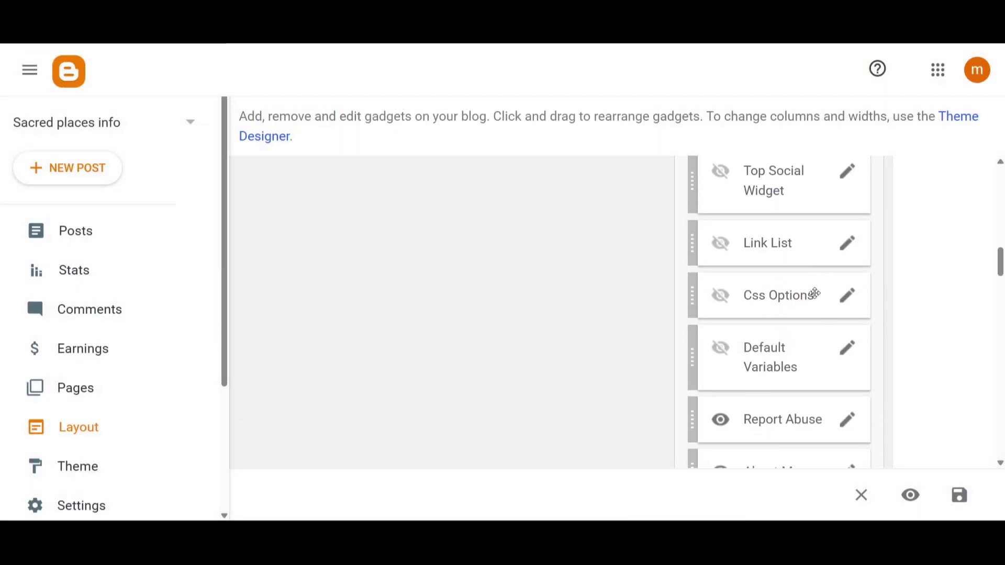
scroll(713, 363, down, 10)
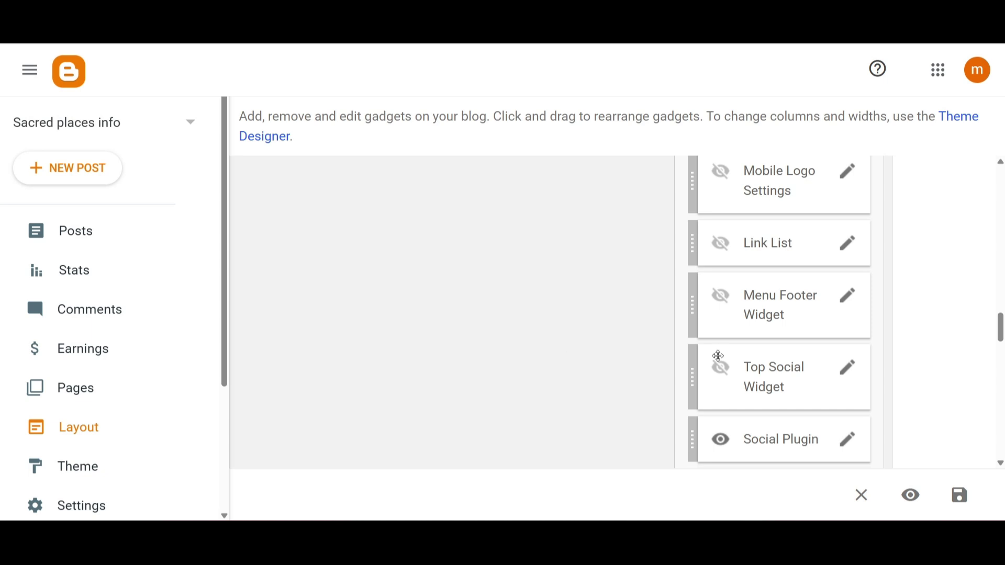
scroll(664, 361, down, 4)
scroll(664, 360, down, 10)
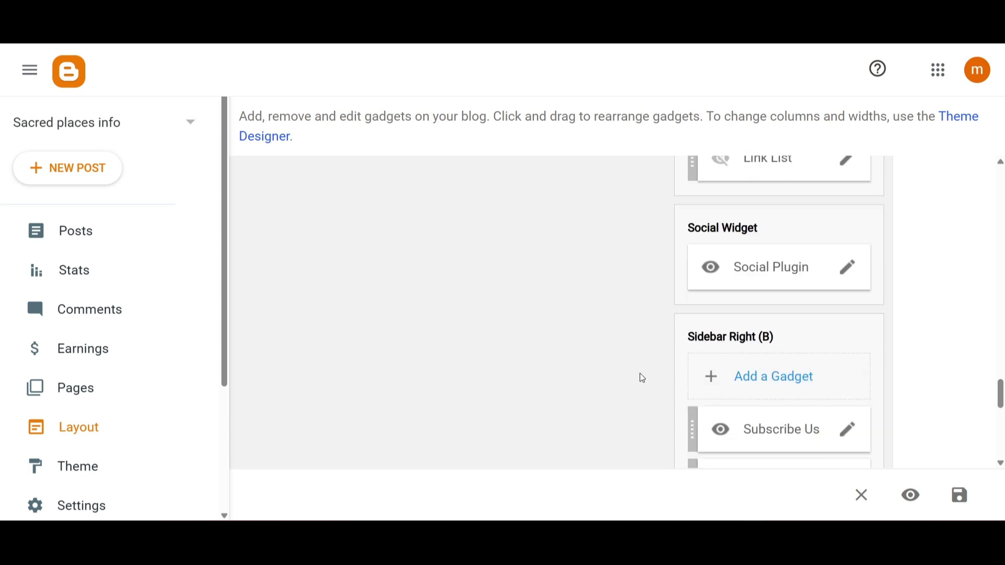
scroll(561, 394, down, 8)
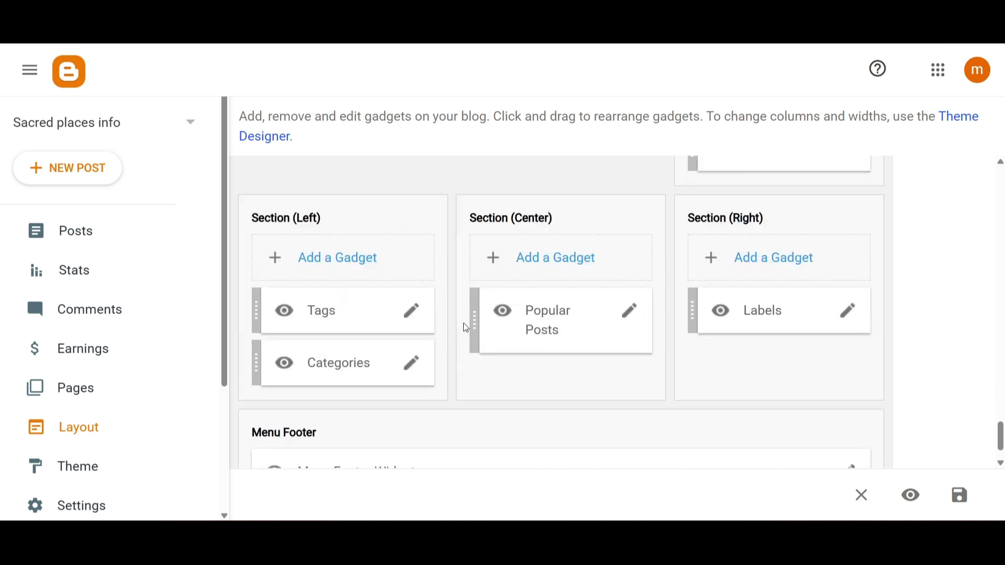
scroll(465, 328, down, 3)
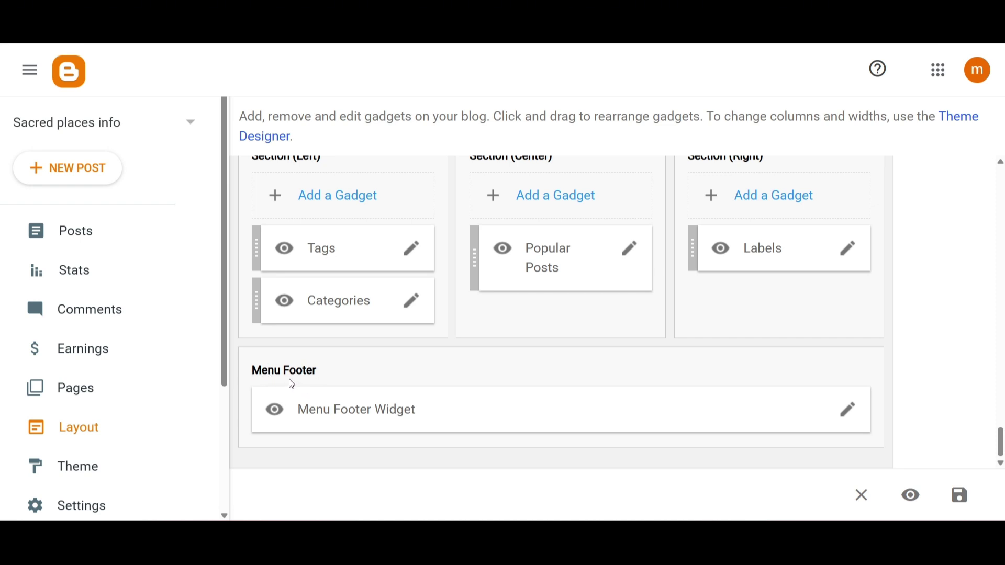
click(846, 410)
scroll(489, 372, down, 5)
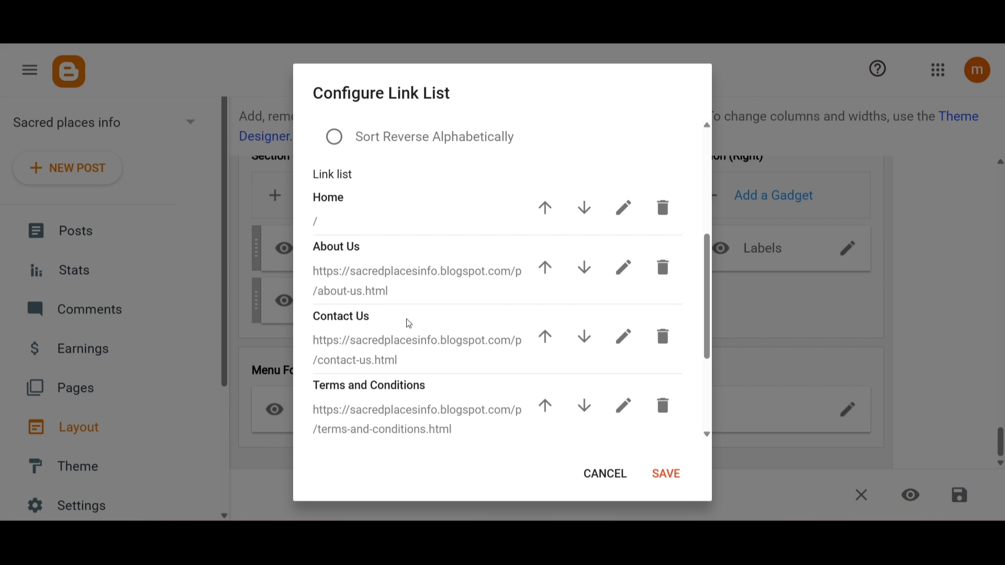
scroll(408, 323, down, 3)
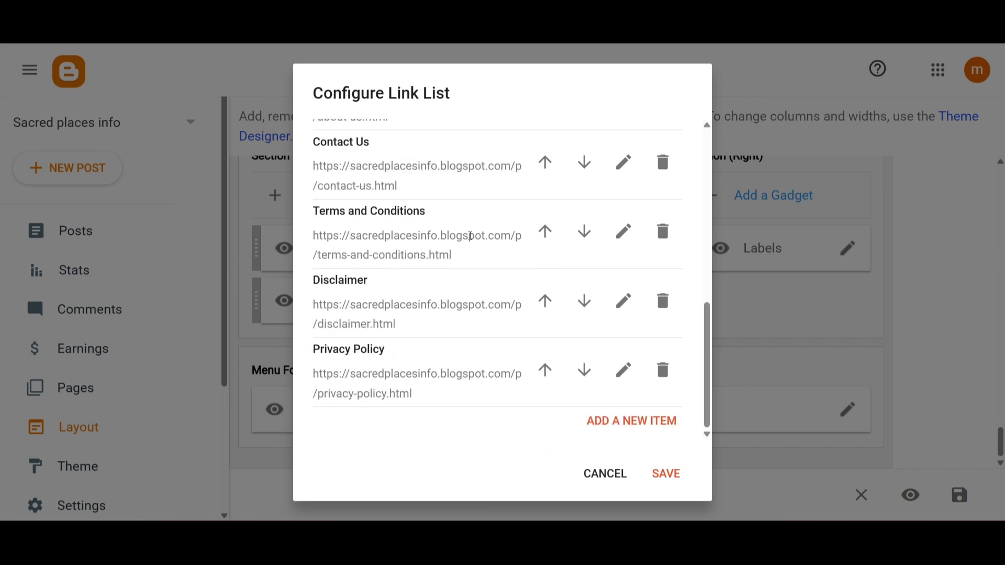
scroll(430, 285, up, 2)
scroll(410, 291, down, 2)
click(610, 424)
scroll(484, 343, down, 1)
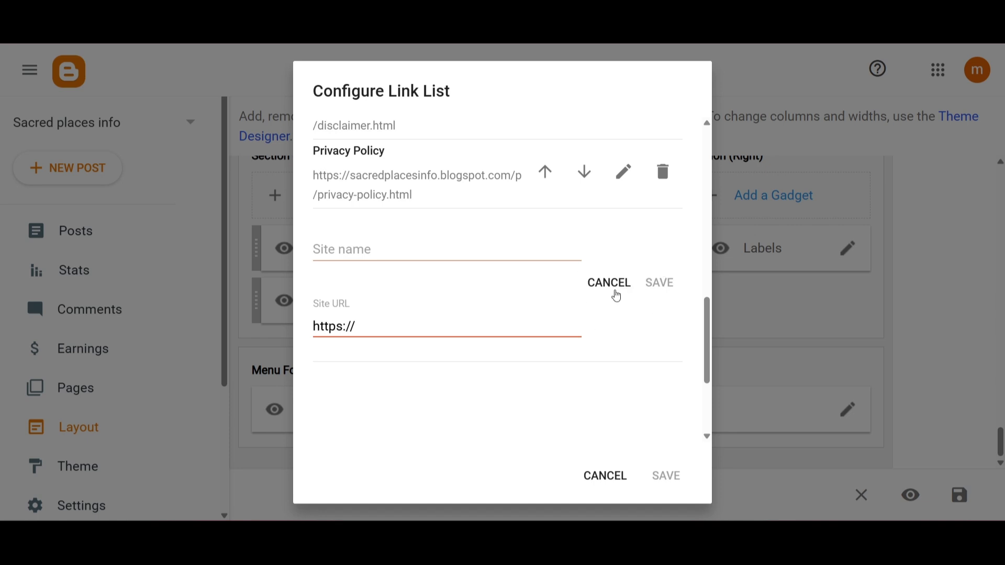
click(610, 287)
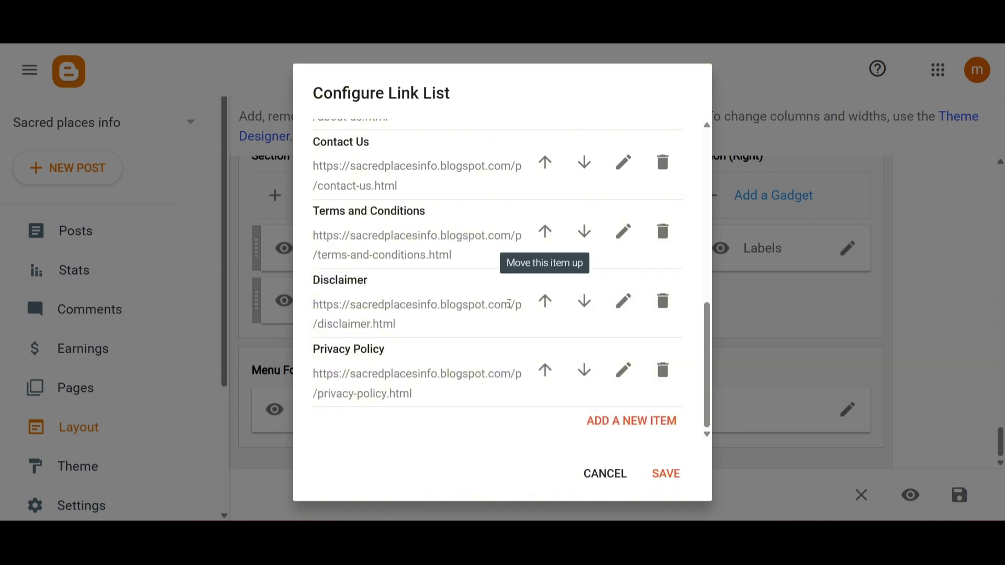
Check the footer menu's page links once more and save the Menu Footer Widget
scroll(424, 292, up, 3)
scroll(422, 291, down, 3)
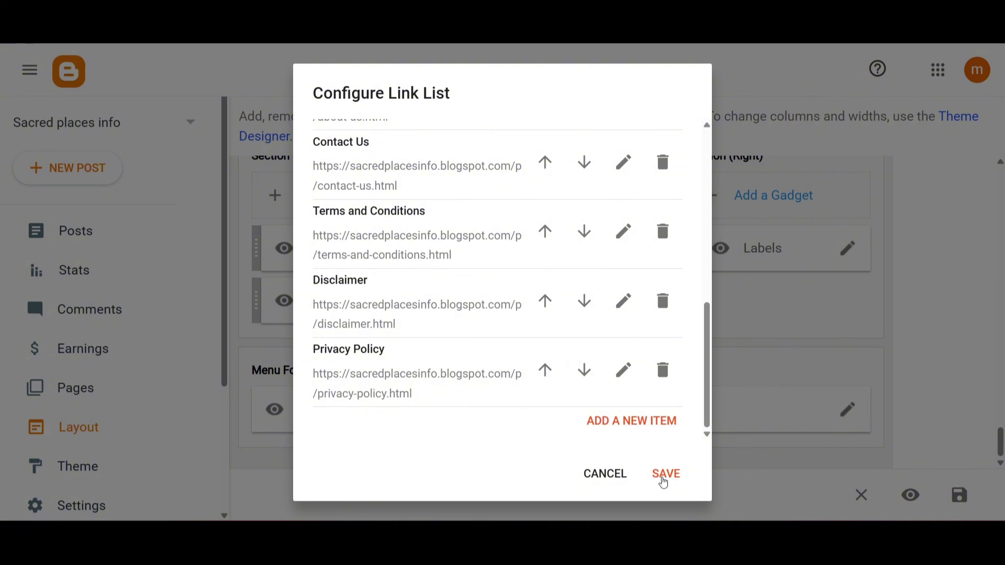
click(662, 476)
scroll(444, 304, up, 3)
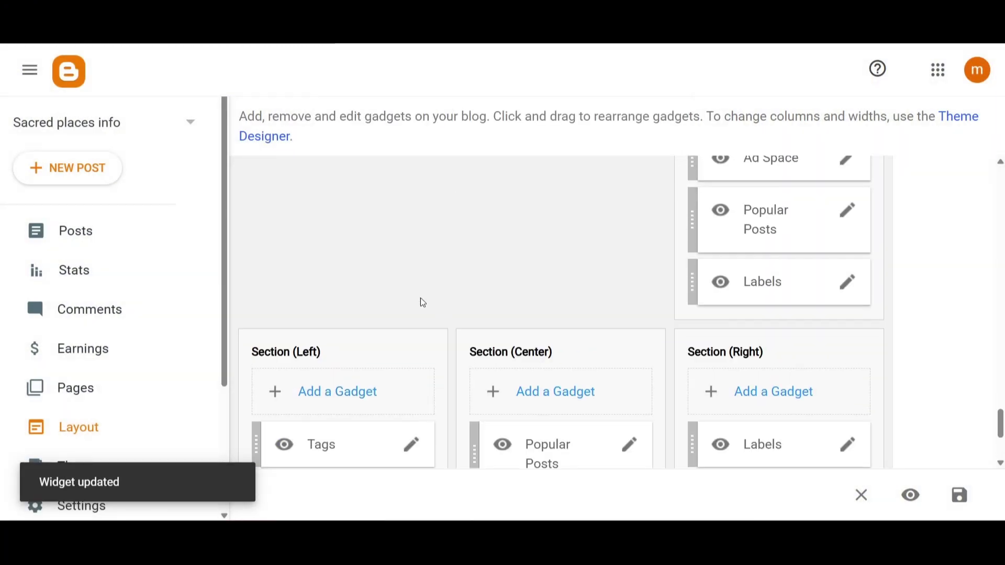